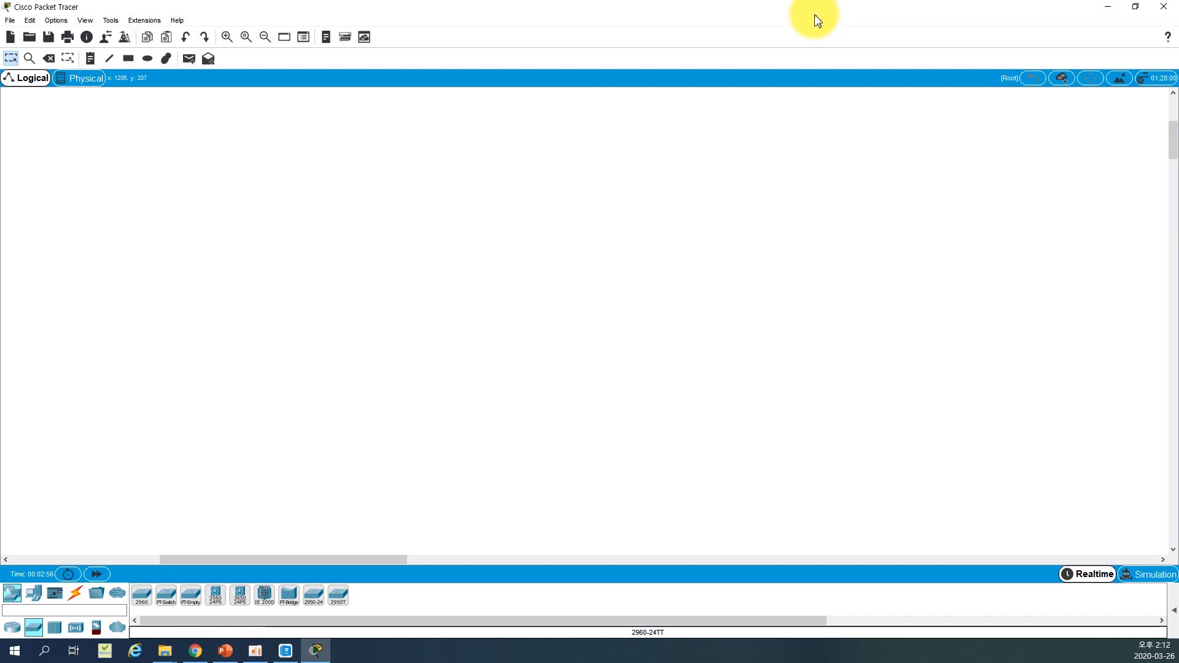
Place two 2960 switches side by side in the logical workspace, spaced well apart
{"action": "left_click", "coordinate": [32, 627]}
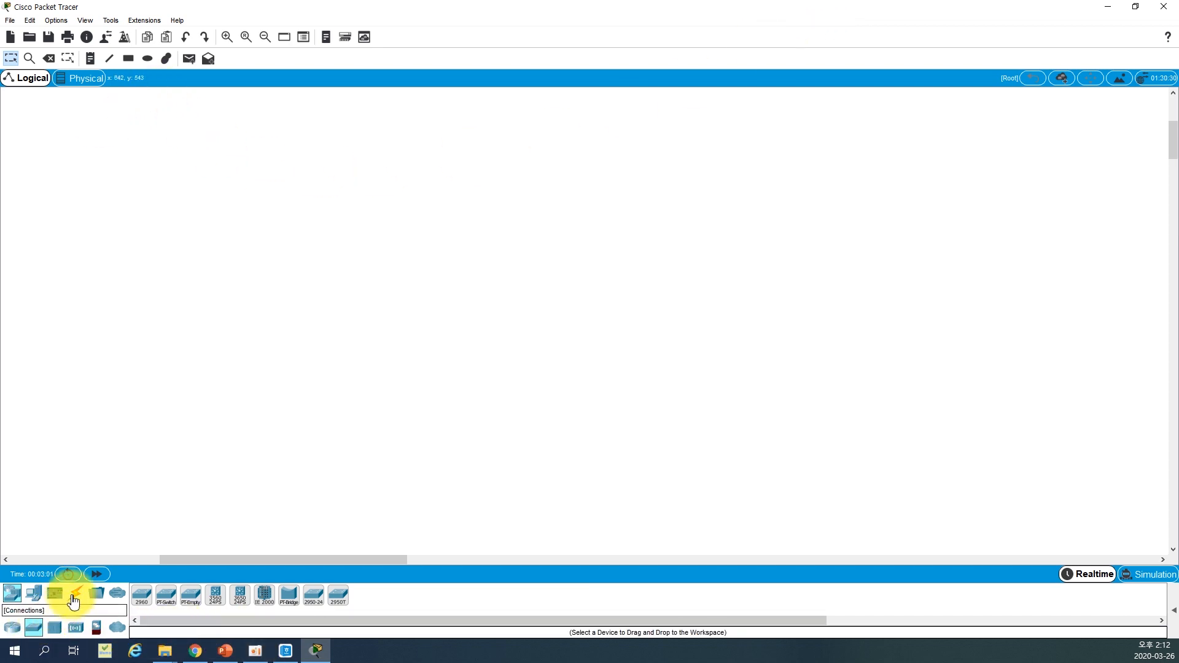
{"action": "left_click", "coordinate": [141, 598]}
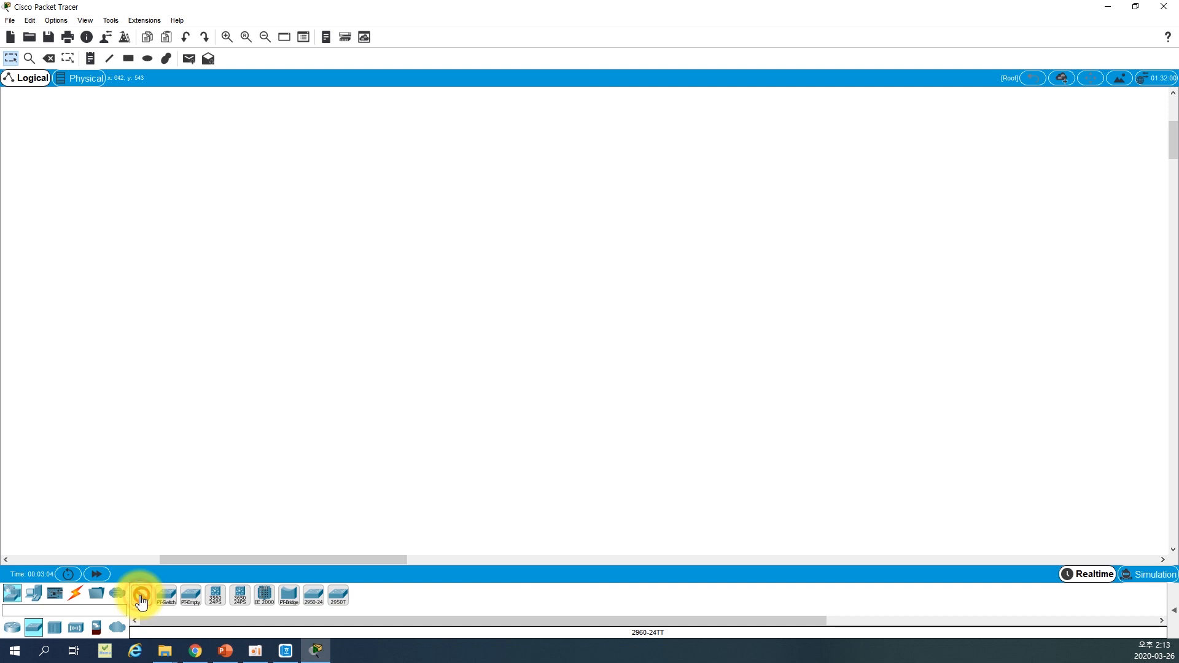
{"action": "left_click", "coordinate": [359, 281]}
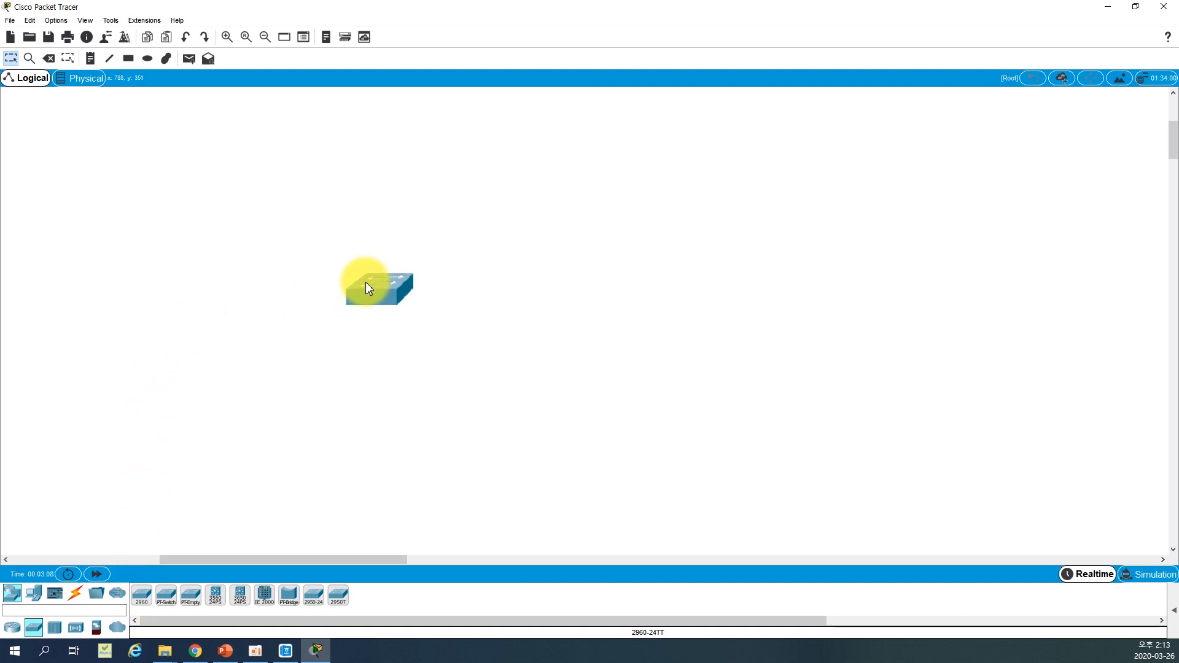
{"action": "left_click", "coordinate": [154, 595]}
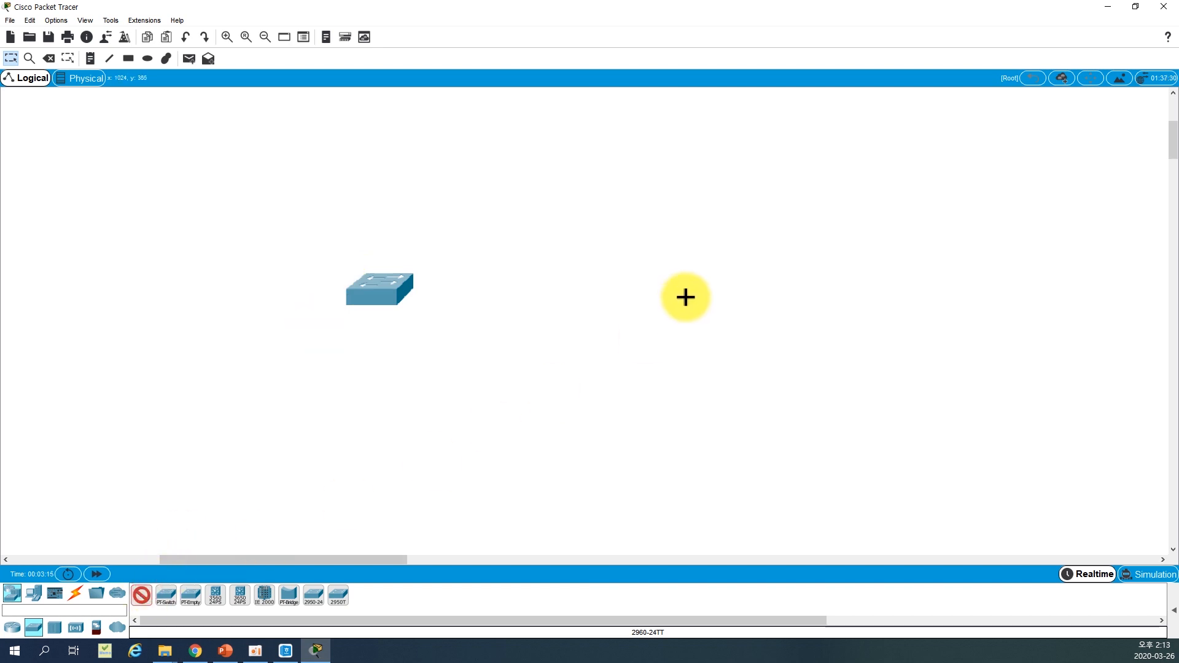
{"action": "left_click", "coordinate": [693, 276]}
{"action": "mouse_move", "coordinate": [684, 296]}
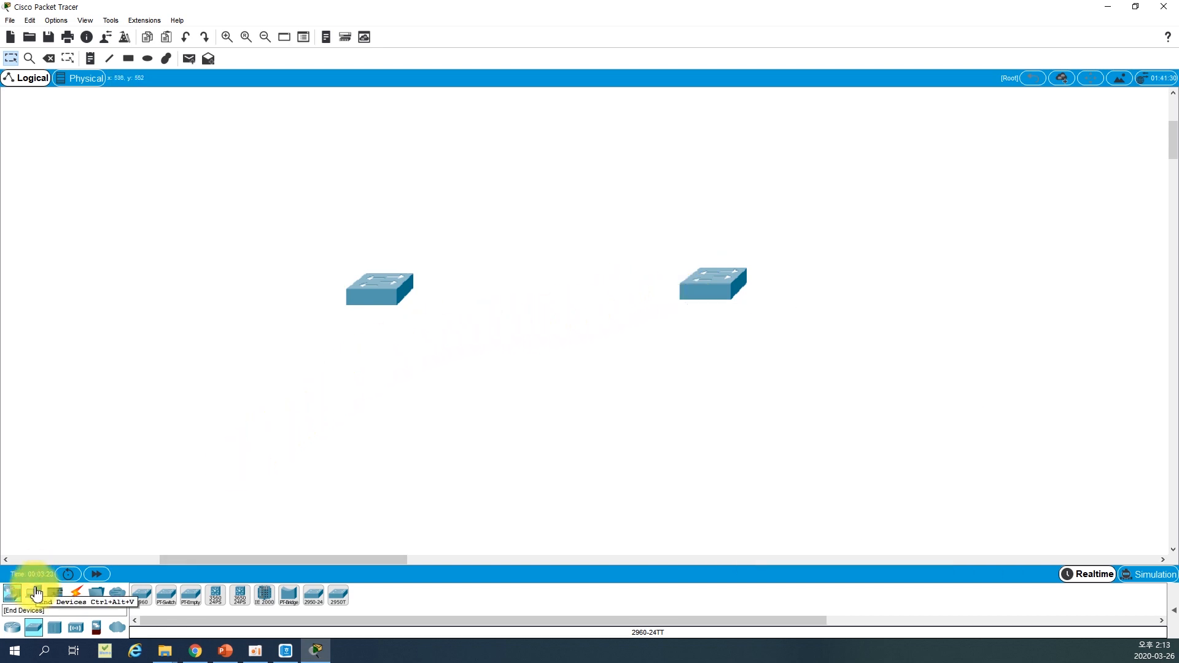
Add four PC end devices, one above and one below each of the two switches
{"action": "left_click", "coordinate": [34, 593]}
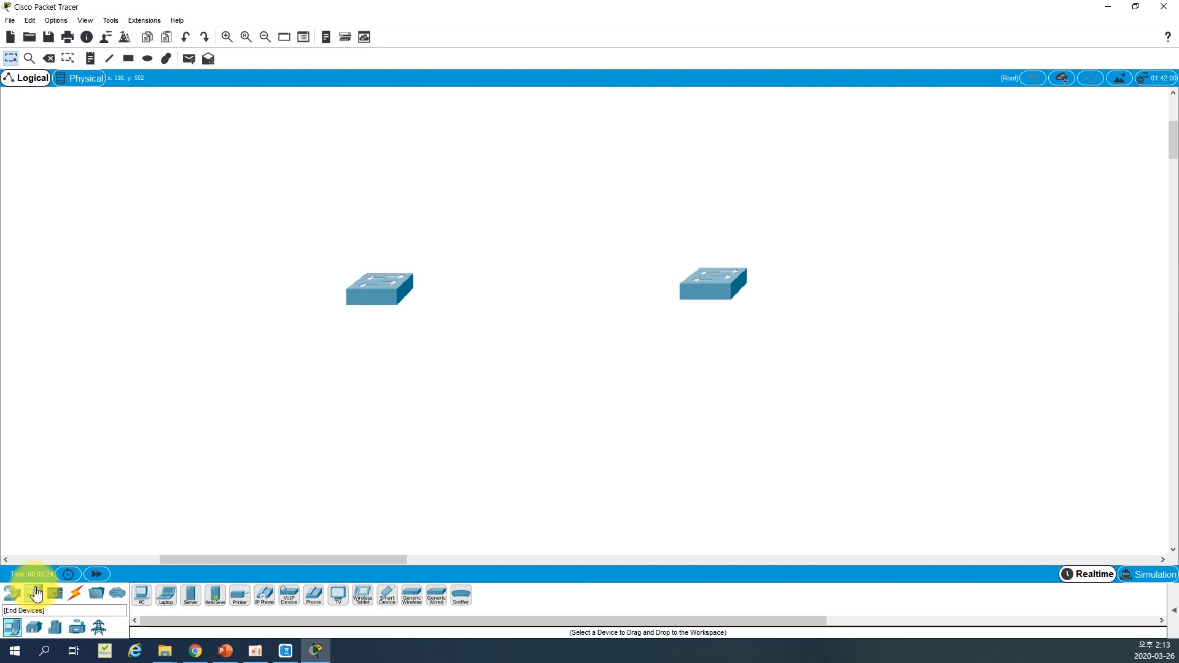
{"action": "left_click", "coordinate": [142, 595]}
{"action": "left_click", "coordinate": [367, 423]}
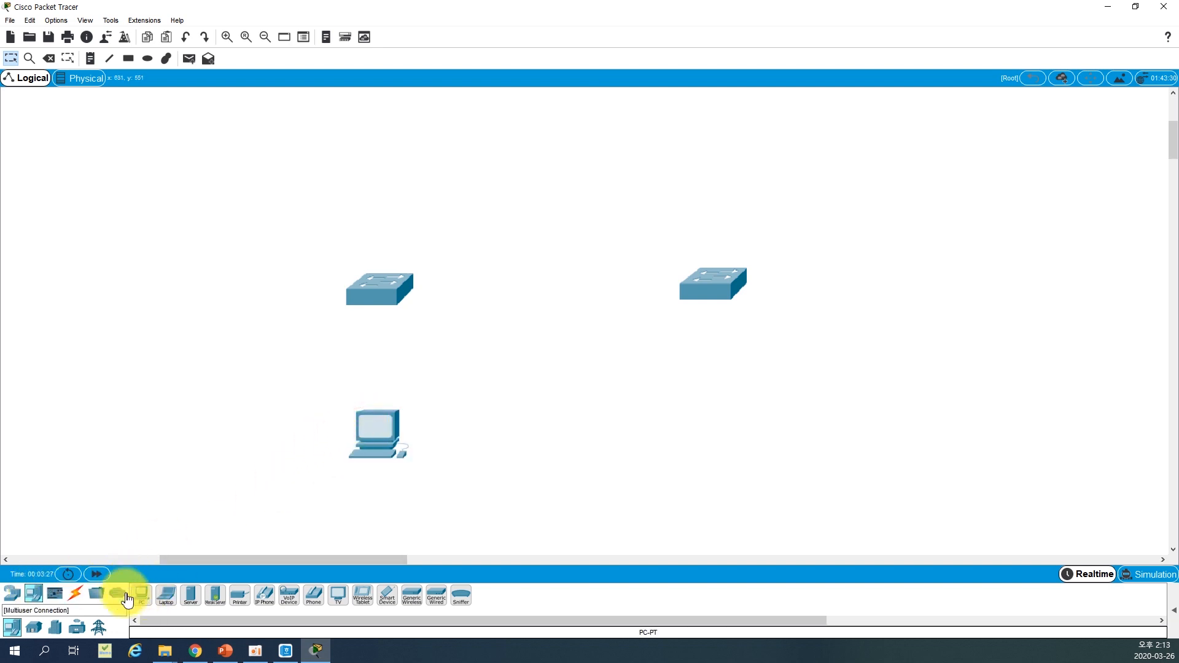
{"action": "left_click", "coordinate": [379, 164]}
{"action": "left_click", "coordinate": [141, 594]}
{"action": "left_click", "coordinate": [693, 167]}
{"action": "left_click", "coordinate": [142, 594]}
{"action": "left_click", "coordinate": [693, 440]}
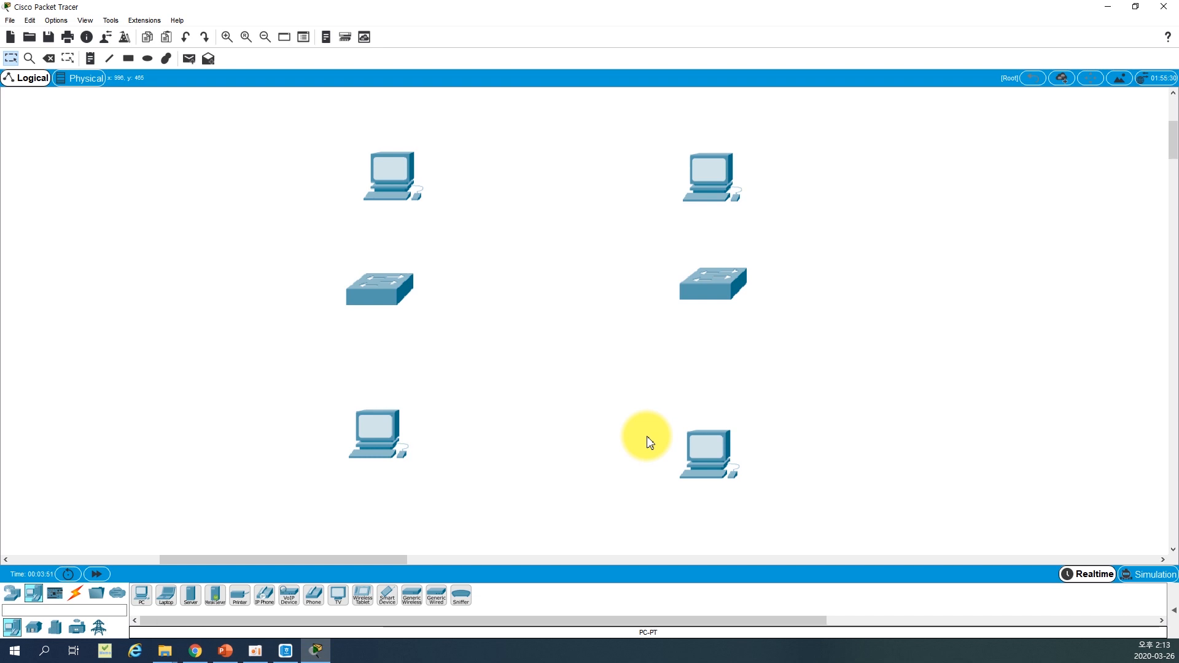
Connect FastEthernet0/3 on the left switch to FastEthernet0/3 on the right switch with a copper cross-over cable
{"action": "left_click", "coordinate": [100, 581]}
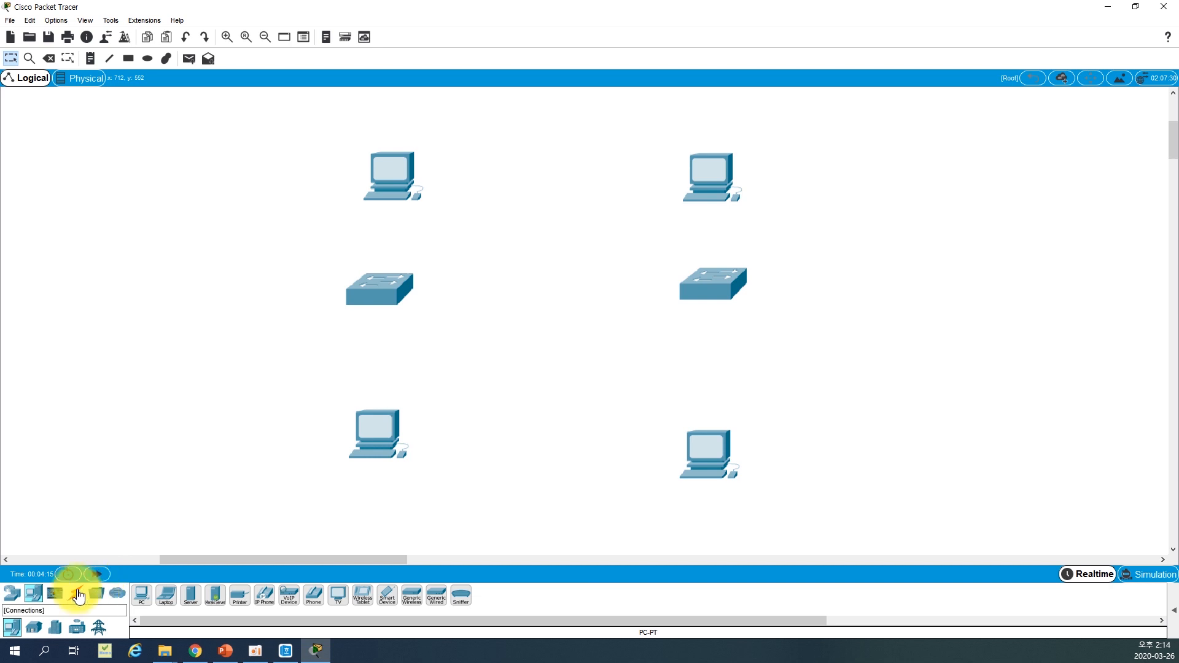
{"action": "left_click", "coordinate": [78, 594]}
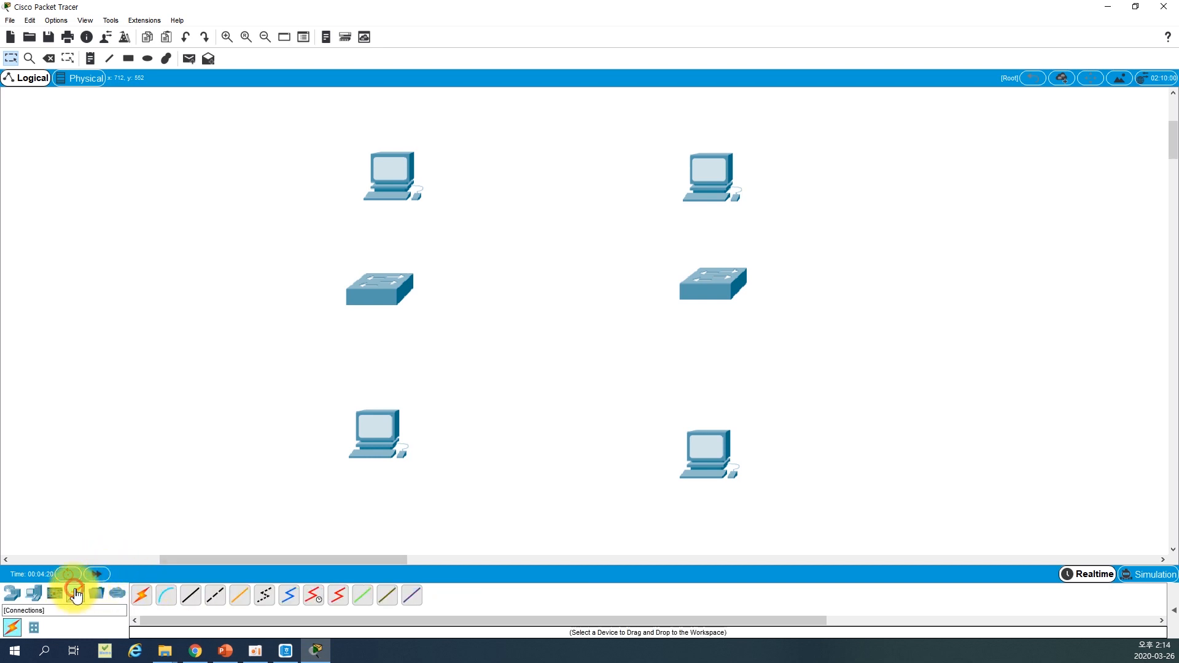
{"action": "left_click", "coordinate": [223, 599]}
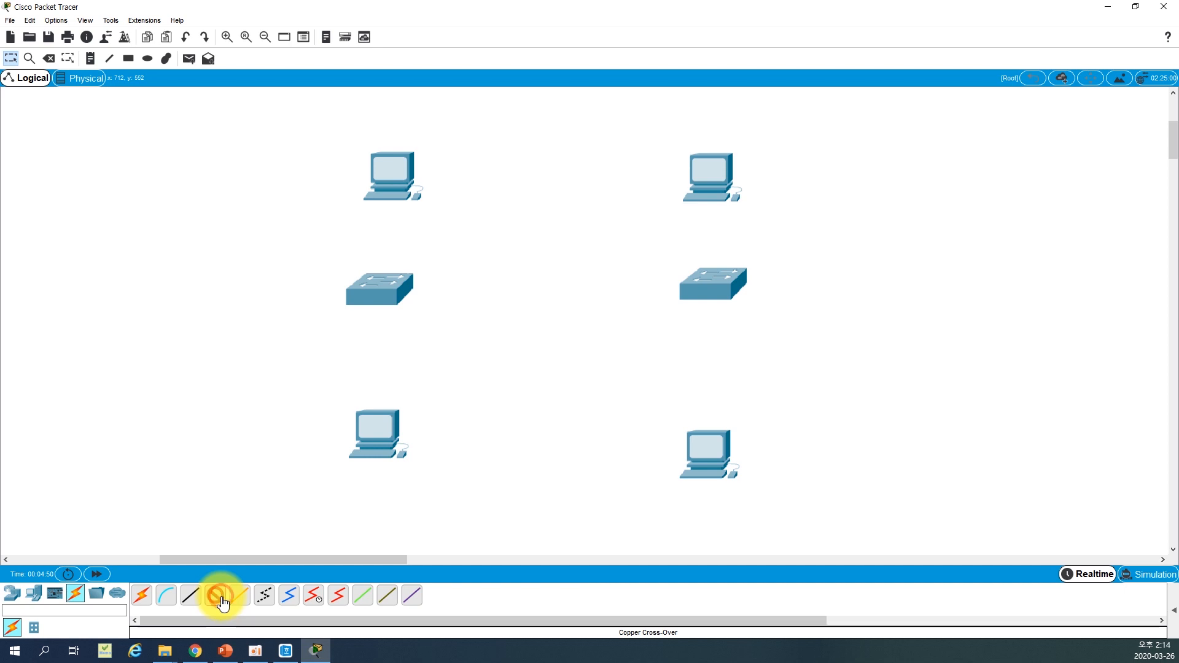
{"action": "left_click", "coordinate": [396, 290]}
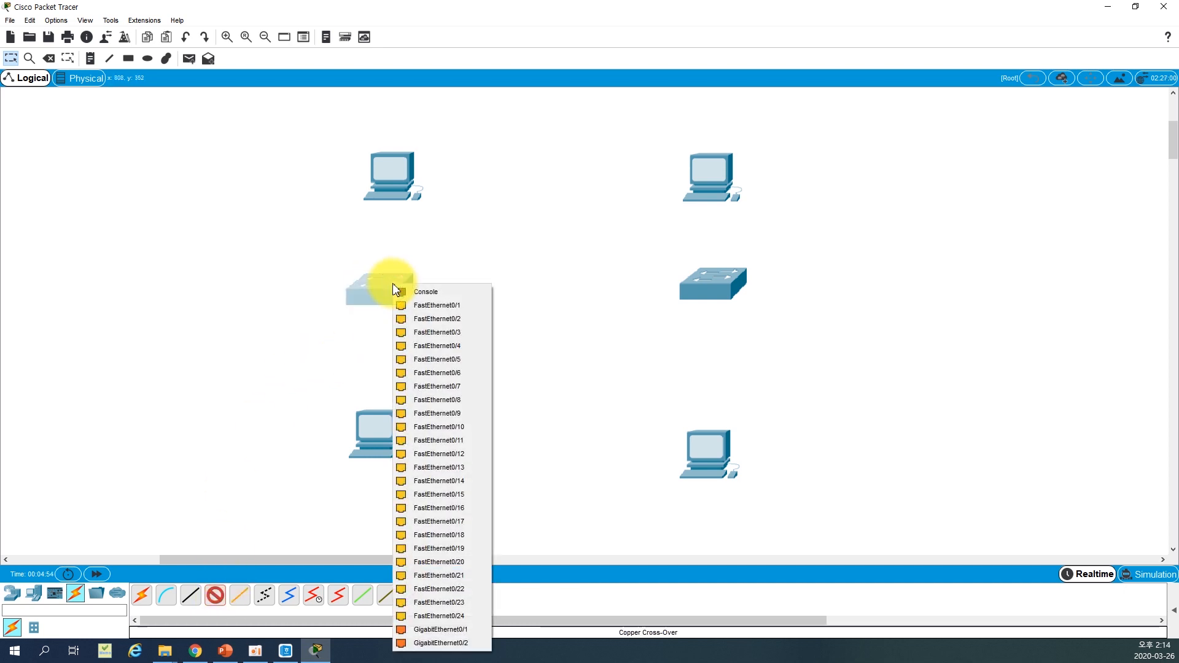
{"action": "left_click", "coordinate": [471, 332]}
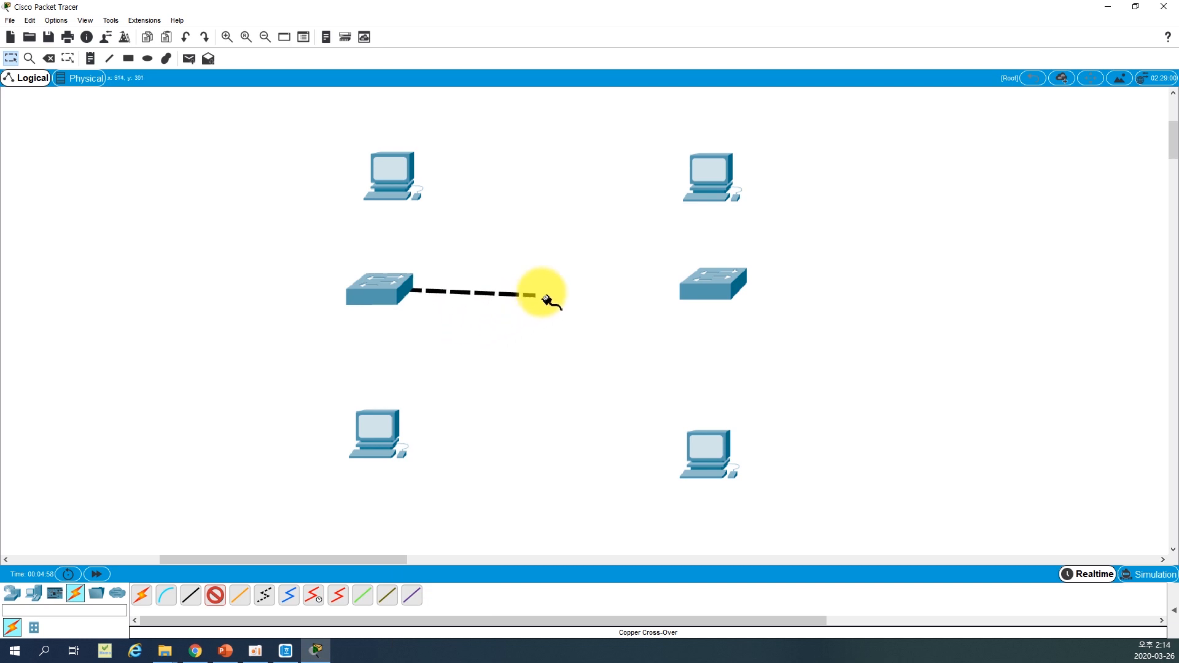
{"action": "left_click", "coordinate": [708, 282]}
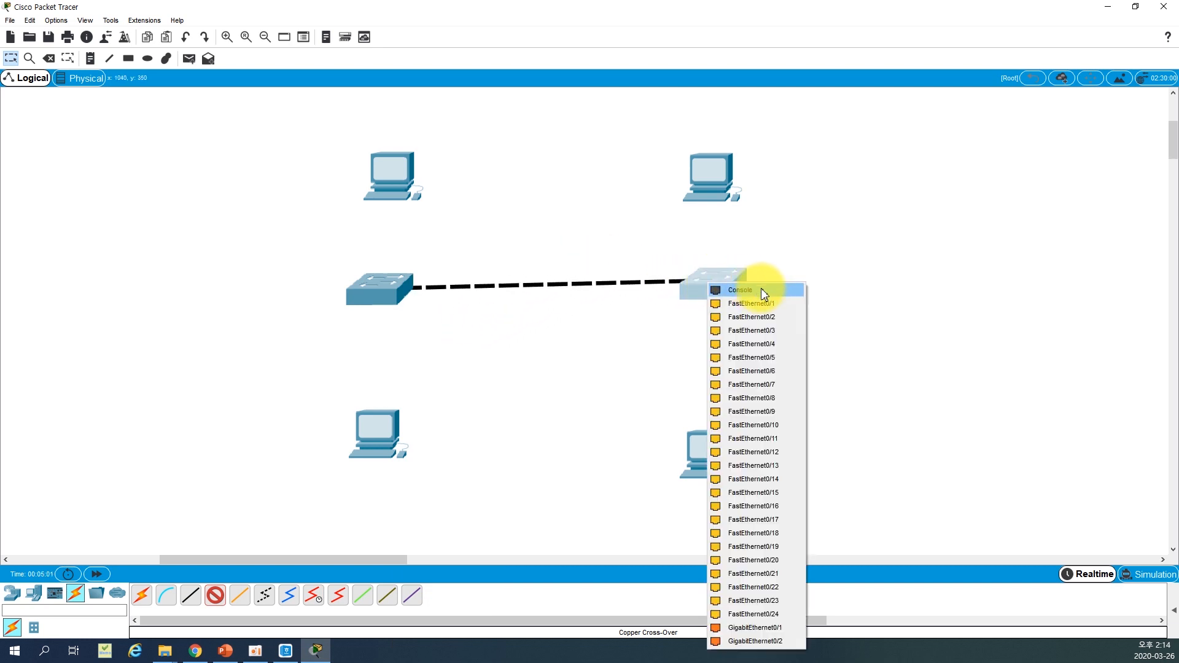
{"action": "left_click", "coordinate": [775, 330]}
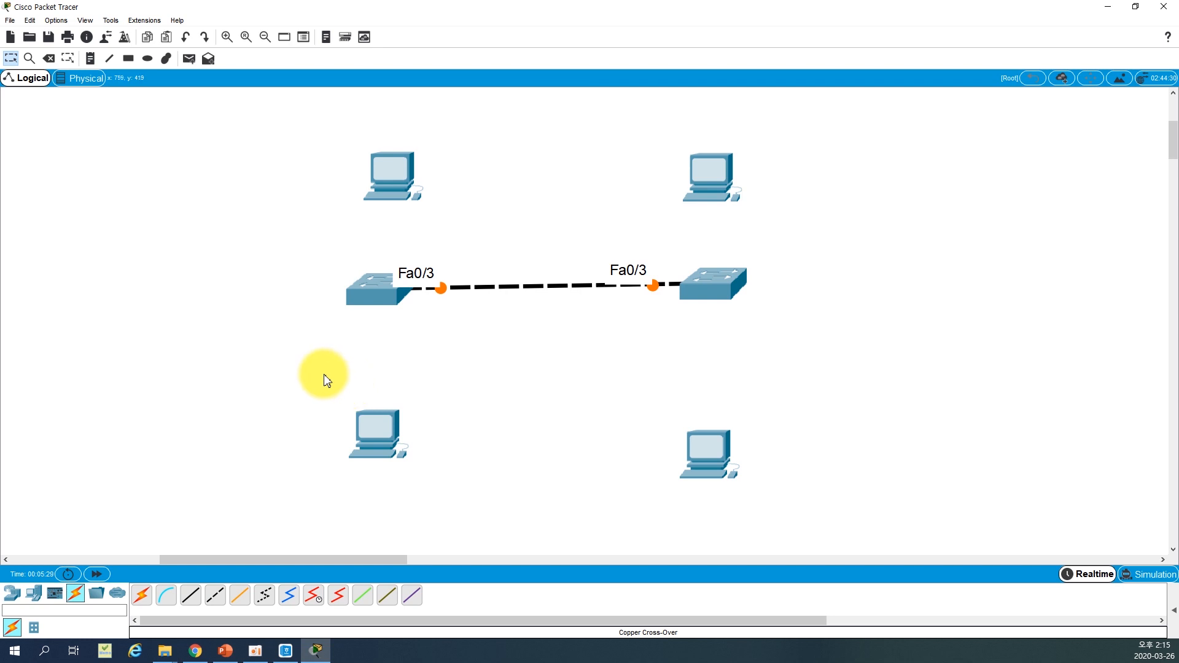
Connect the upper-left PC's FastEthernet0 to FastEthernet0/1 on the left switch with a copper straight-through cable
{"action": "left_click", "coordinate": [202, 595]}
{"action": "left_click", "coordinate": [396, 179]}
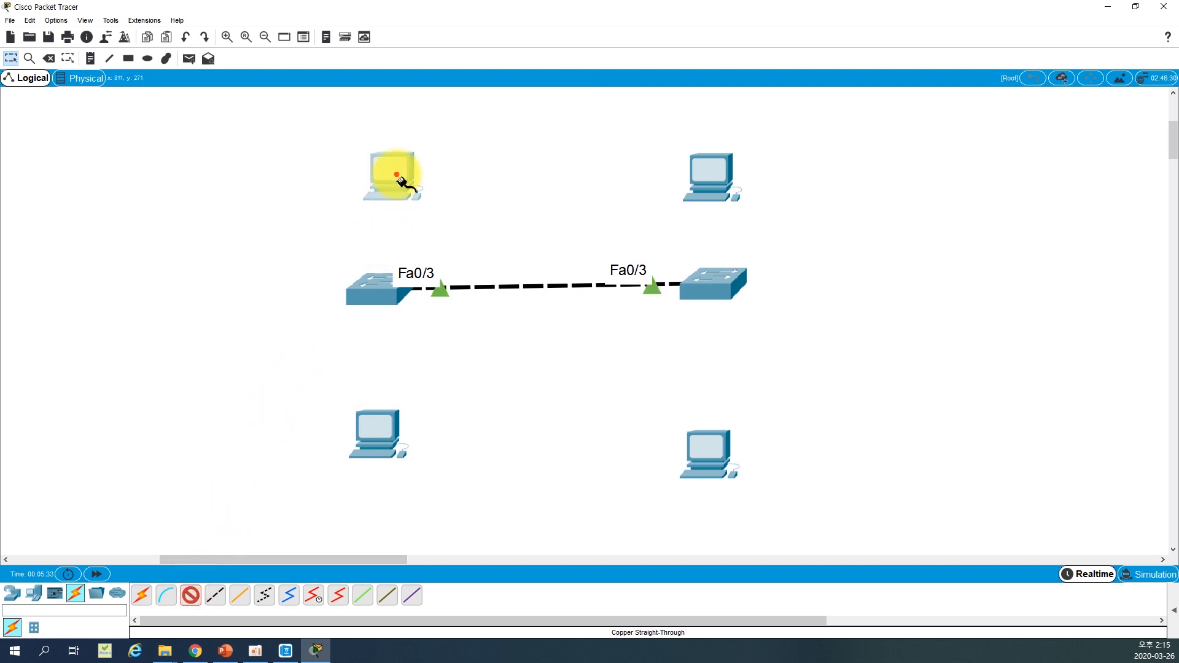
{"action": "left_click", "coordinate": [438, 225]}
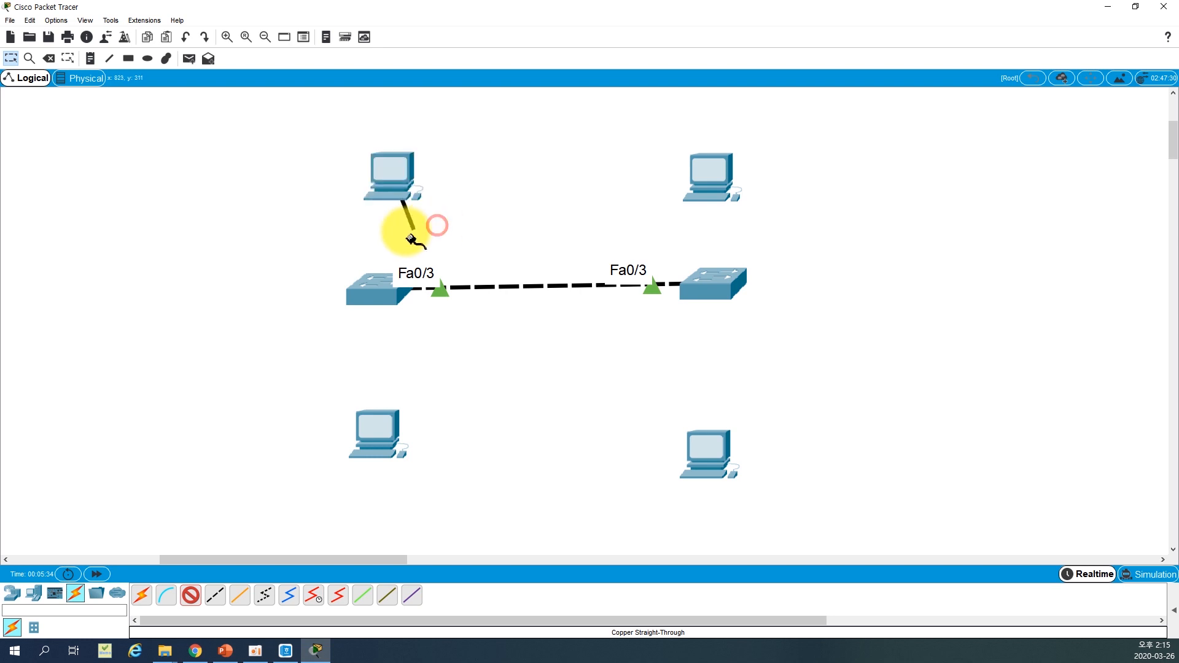
{"action": "left_click", "coordinate": [386, 280]}
{"action": "left_click", "coordinate": [442, 302]}
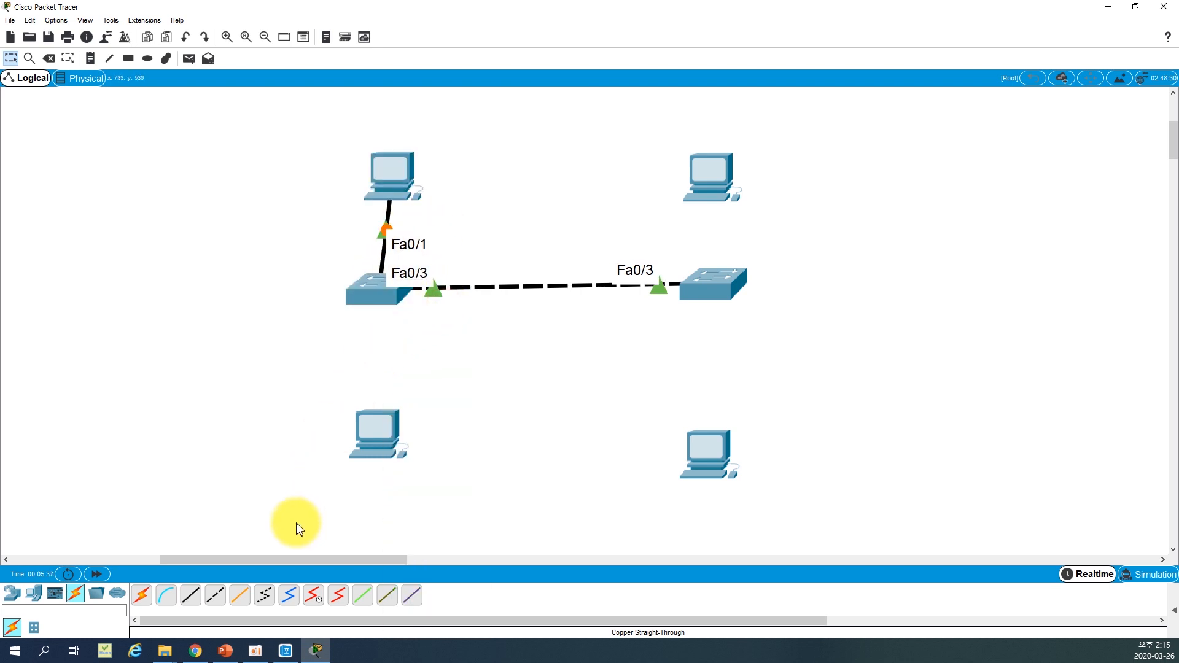
Connect FastEthernet0/2 on the left switch to the lower-left PC's FastEthernet0 with a copper straight-through cable
{"action": "left_click", "coordinate": [369, 297]}
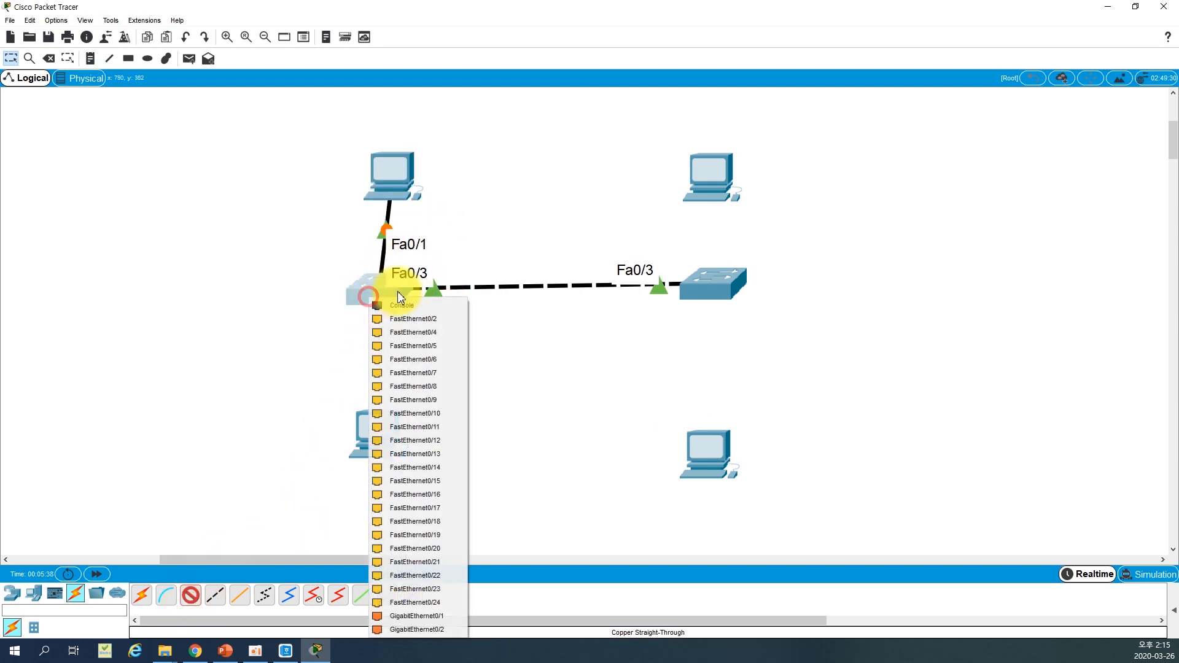
{"action": "left_click", "coordinate": [417, 323]}
{"action": "left_click", "coordinate": [400, 433]}
{"action": "left_click", "coordinate": [430, 475]}
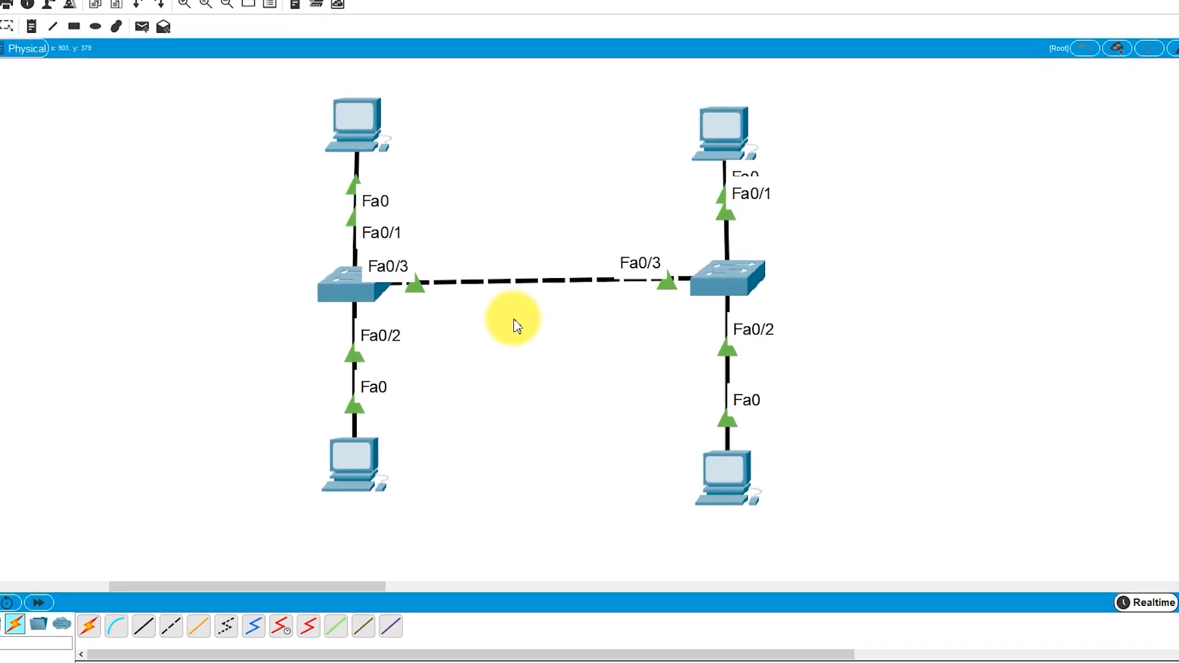
Open the left switch's command line and enter global configuration mode with enable and configure terminal
{"action": "left_click", "coordinate": [239, 286]}
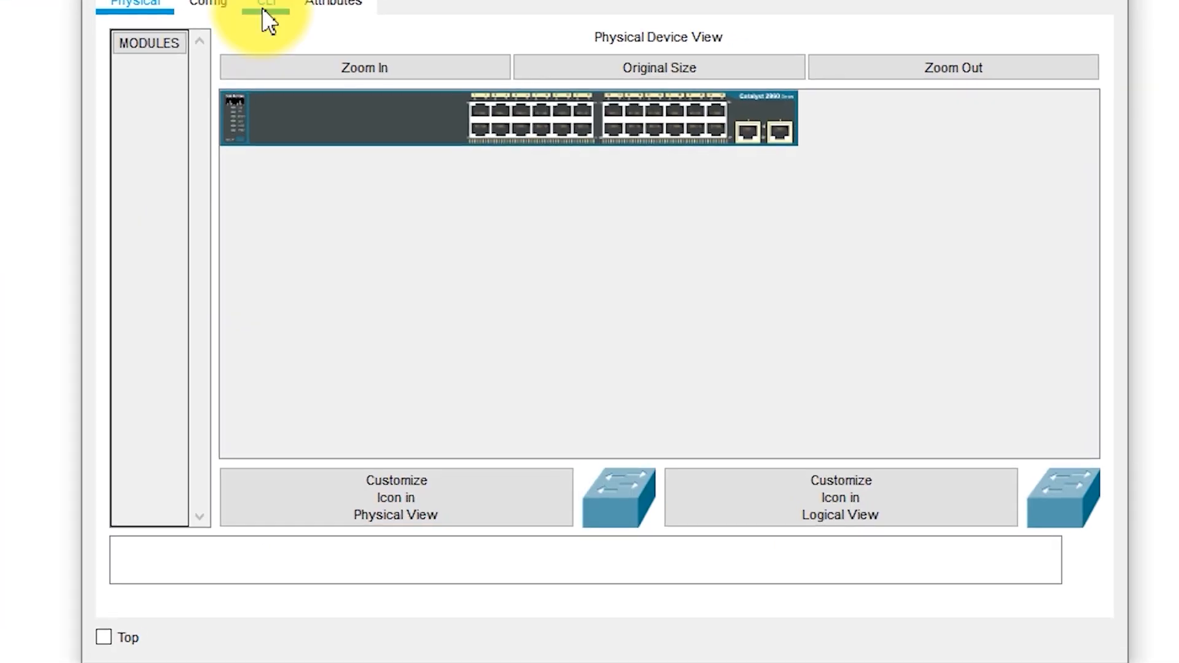
{"action": "left_click", "coordinate": [265, 6]}
{"action": "left_click", "coordinate": [422, 204]}
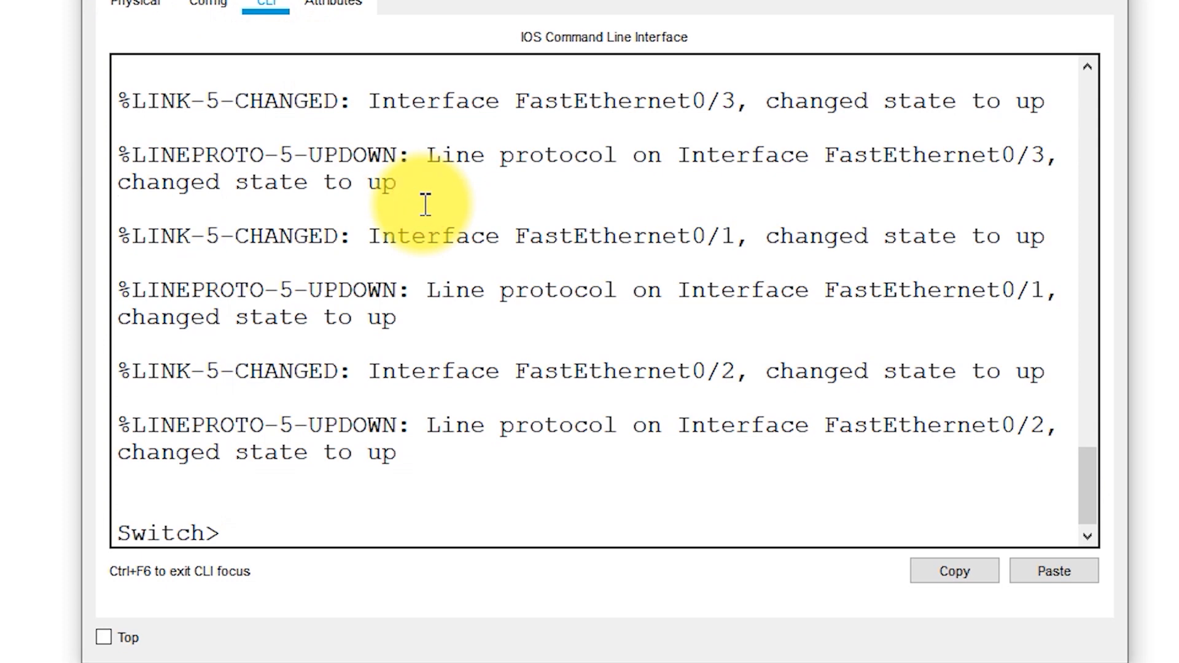
{"action": "key", "text": "Return"}
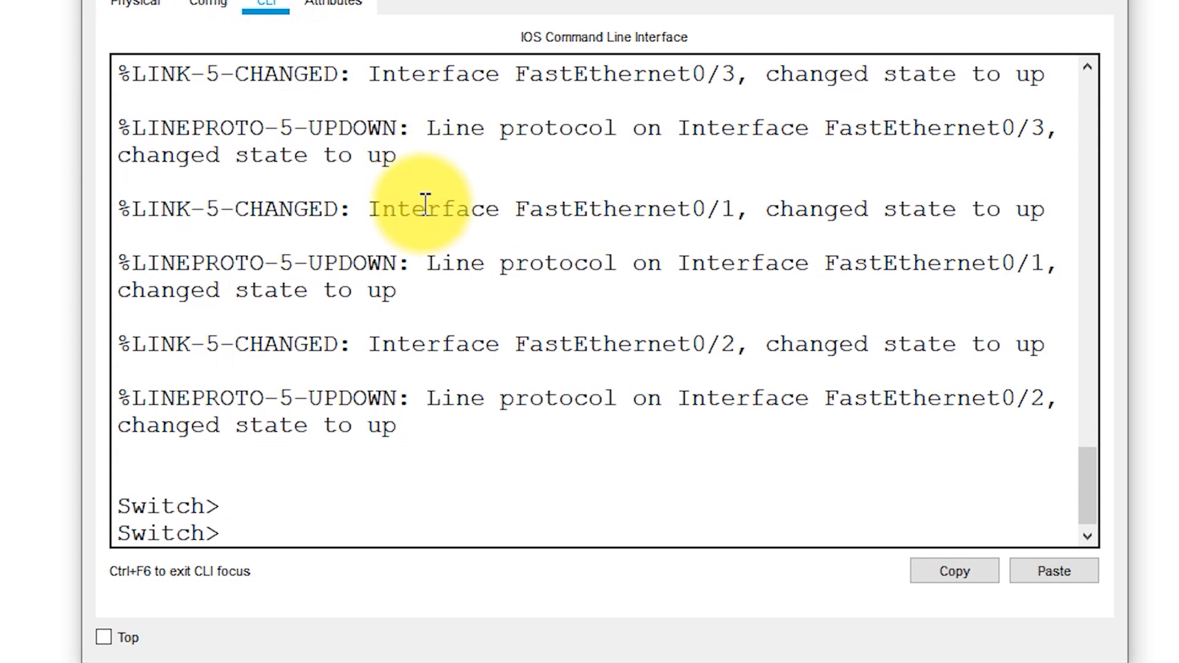
{"action": "type", "text": "enable"}
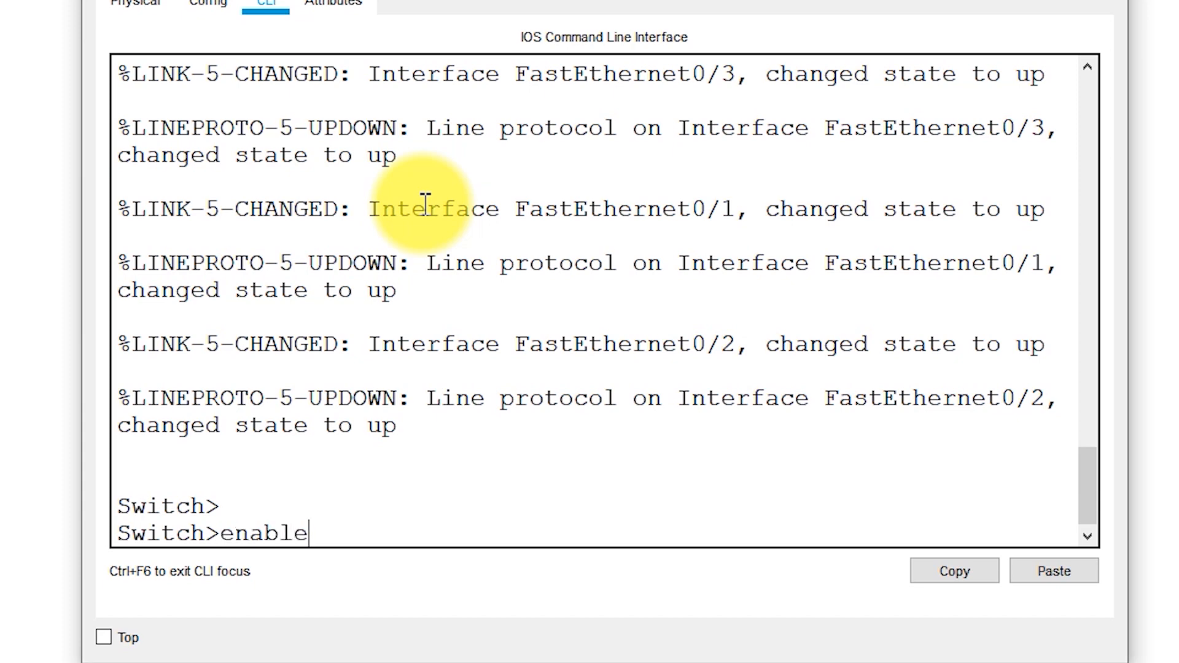
{"action": "key", "text": "Return"}
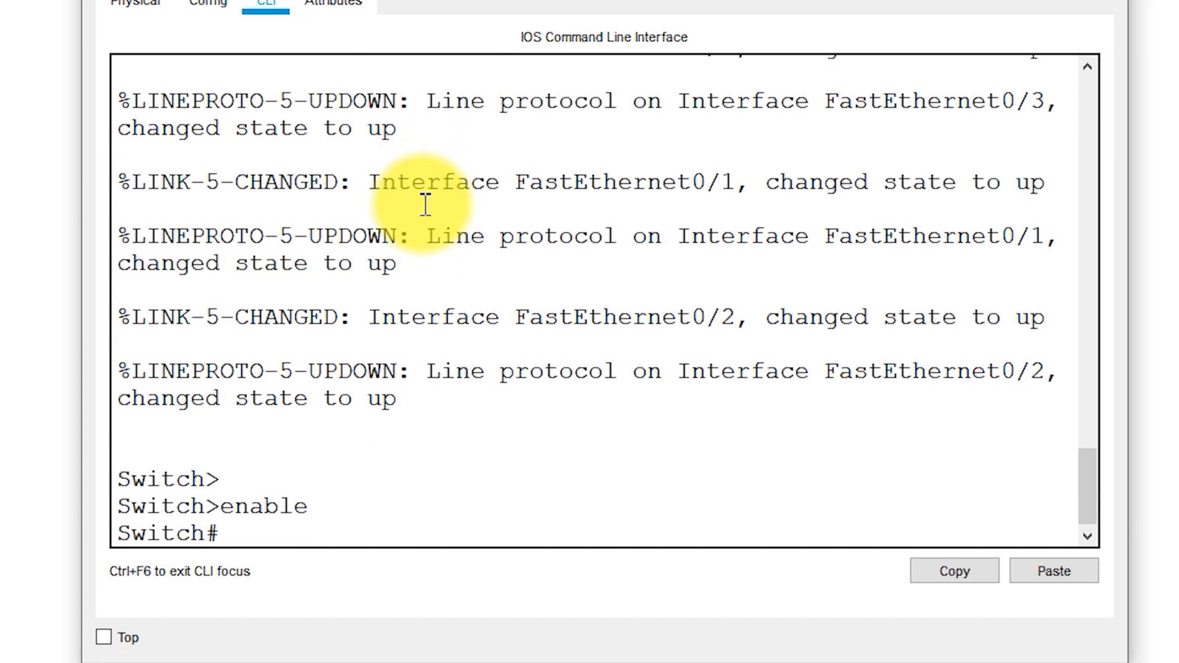
{"action": "type", "text": "configur"}
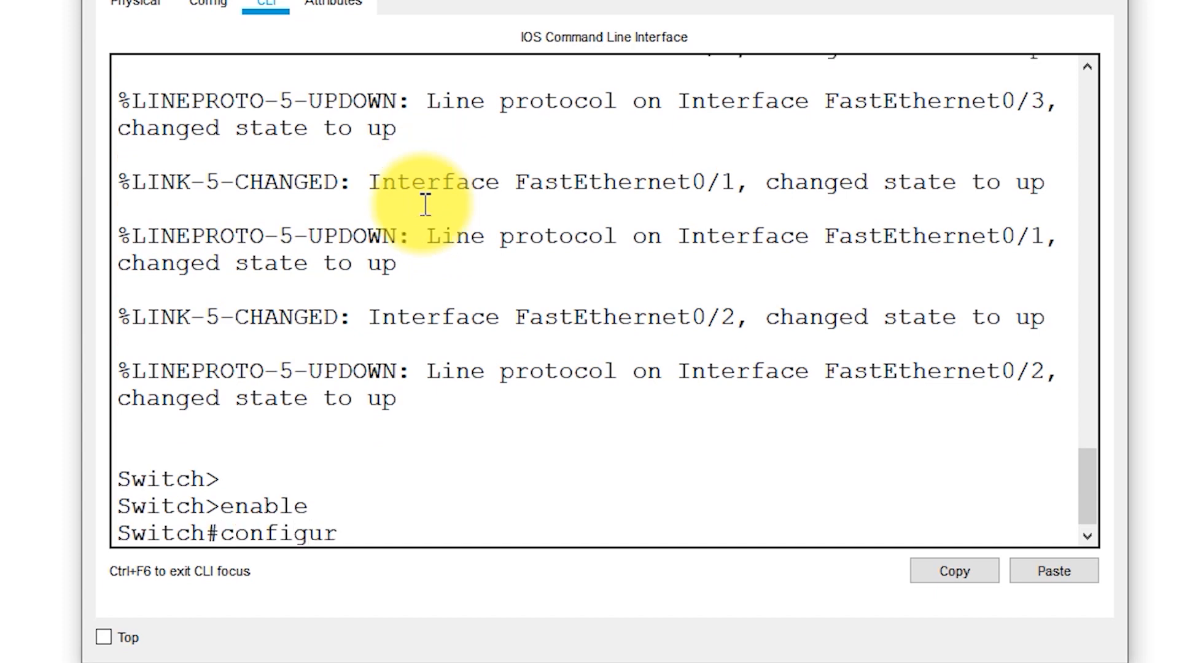
{"action": "type", "text": "e terminal"}
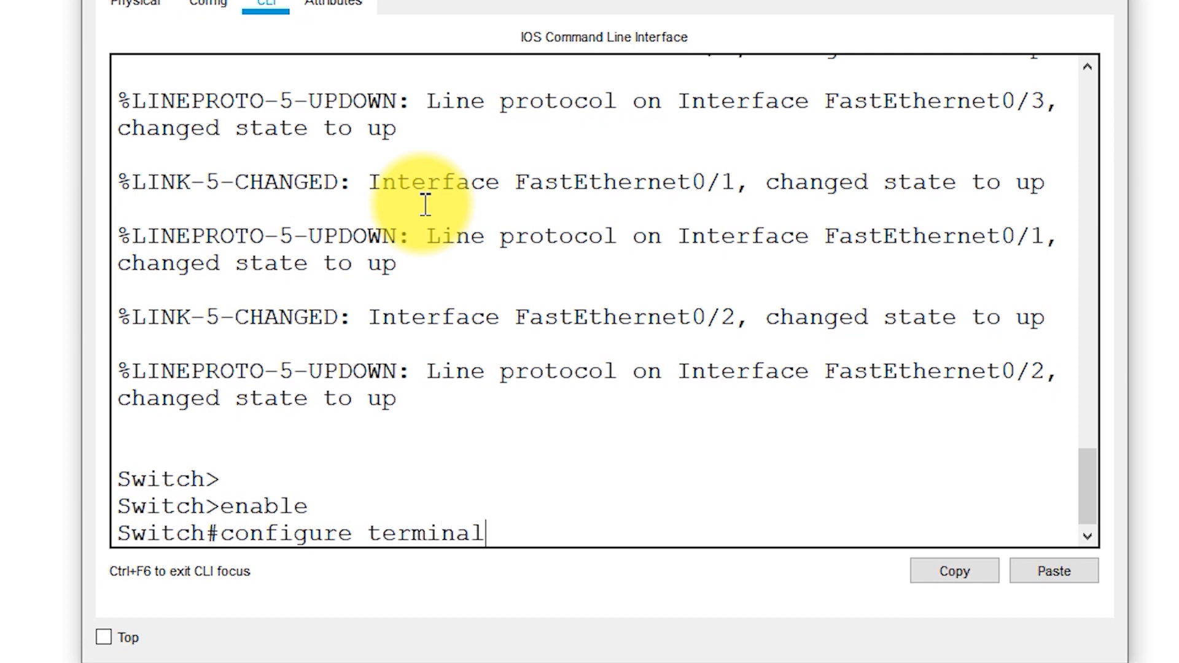
{"action": "key", "text": "Return"}
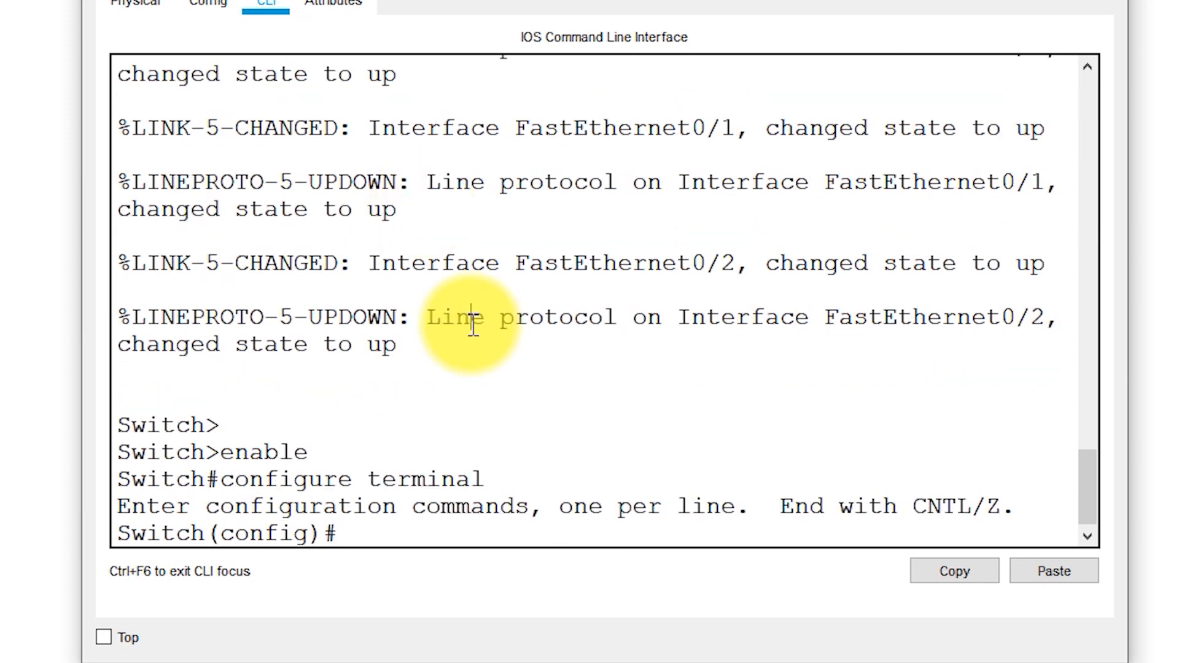
Set the left switch's hostname to Daegu_SW1
{"action": "type", "text": "hostname "}
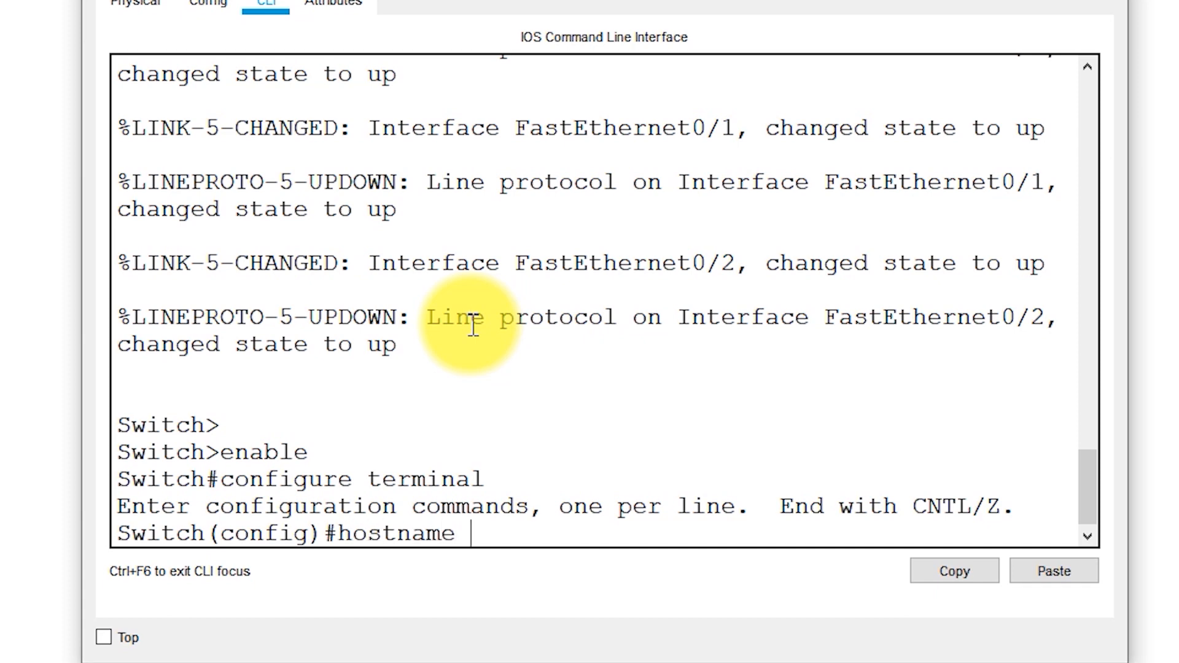
{"action": "type", "text": "Daegu_SW1"}
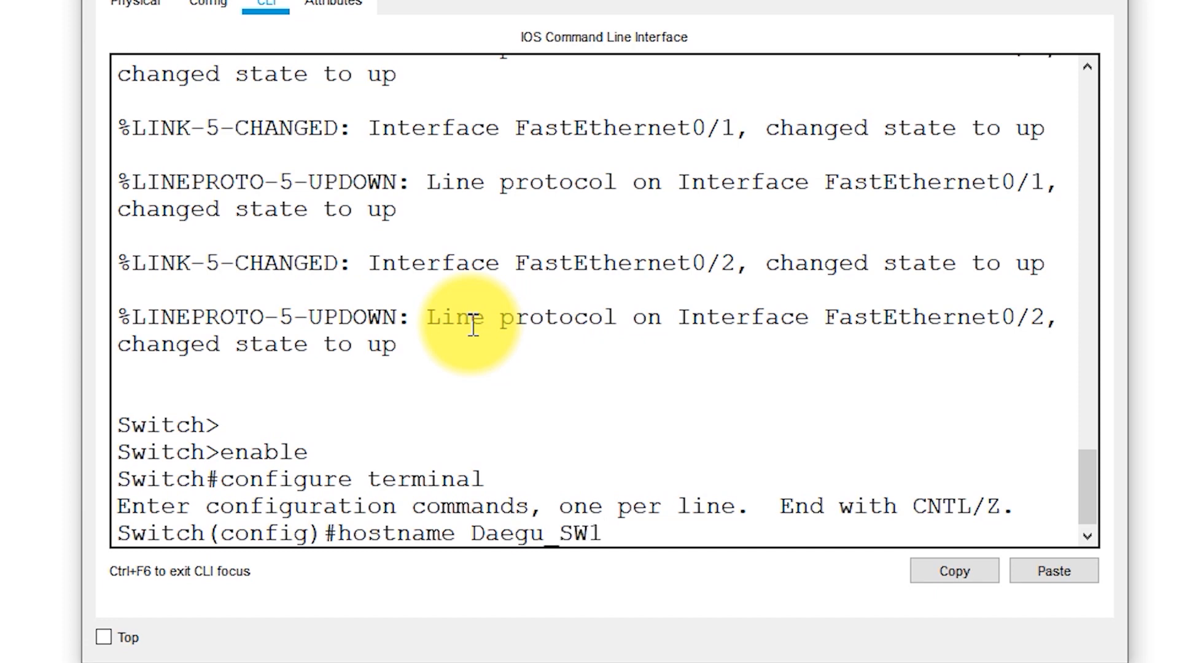
{"action": "key", "text": "Return"}
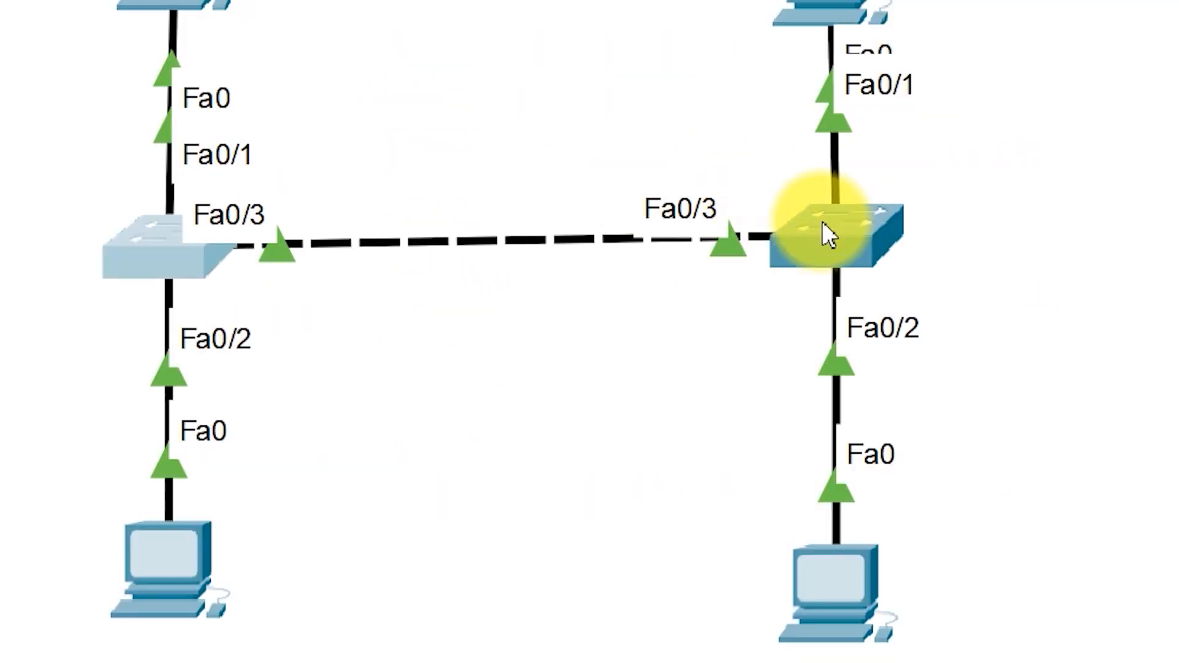
Open the right switch's command line and enter privileged mode with the enable command
{"action": "left_click", "coordinate": [826, 233]}
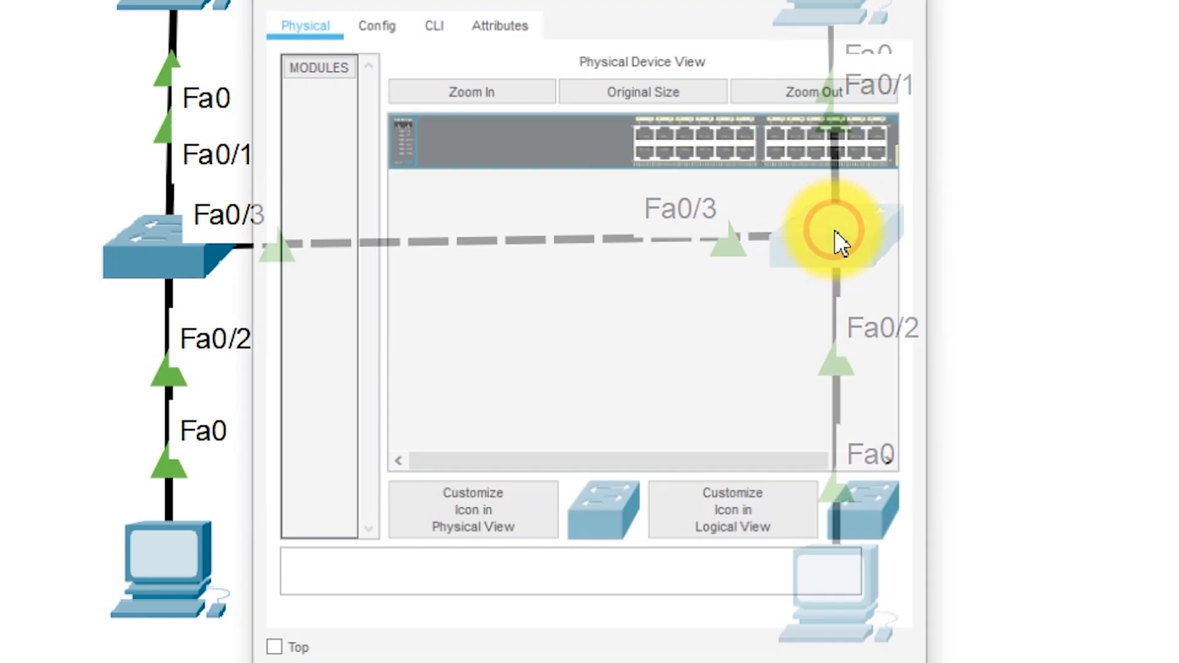
{"action": "left_click", "coordinate": [433, 28]}
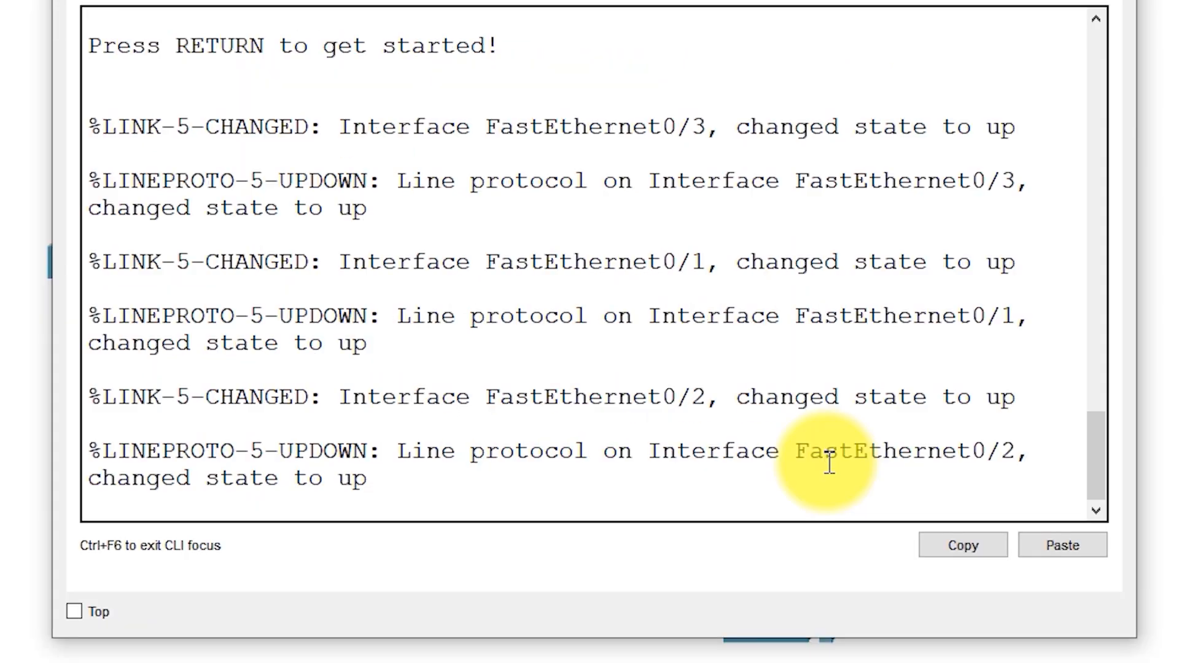
{"action": "key", "text": "Return"}
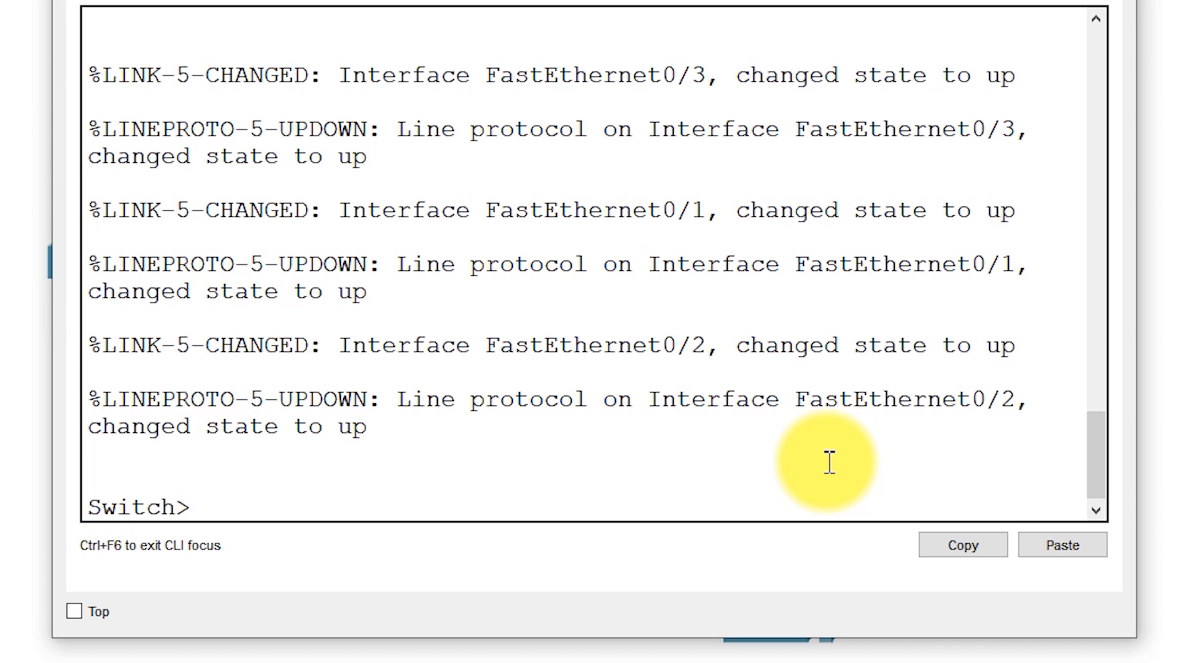
{"action": "type", "text": "enabl"}
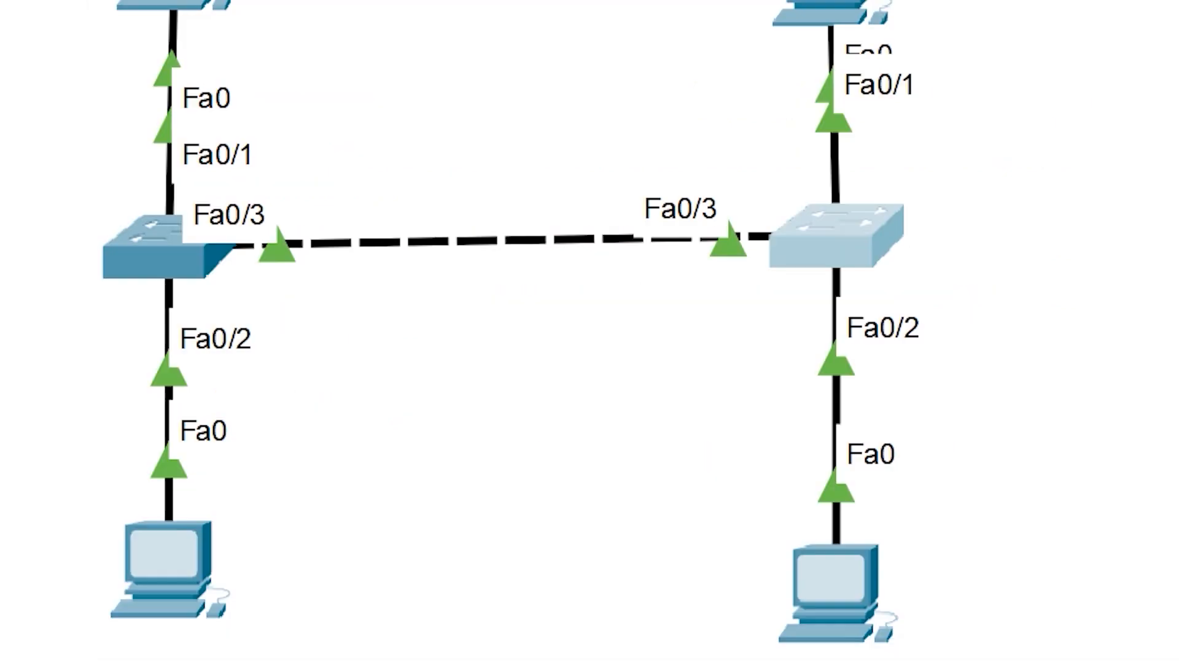
Return to the left switch's command line and leave global configuration mode with exit
{"action": "left_click", "coordinate": [160, 241]}
{"action": "left_click", "coordinate": [541, 502]}
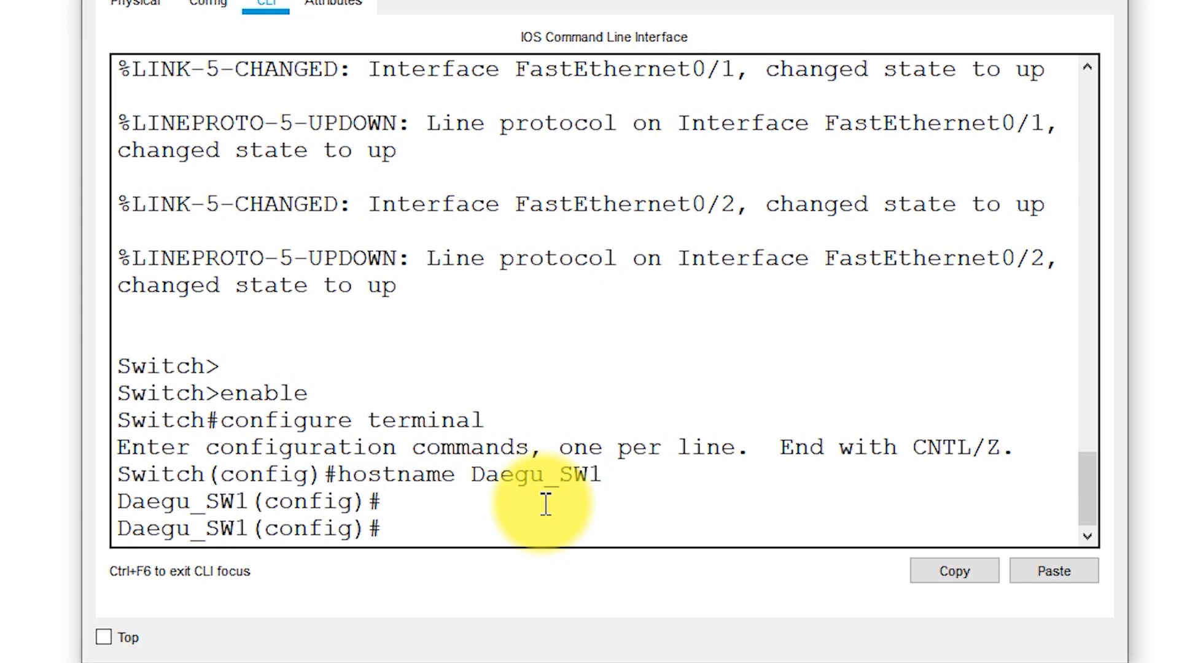
{"action": "type", "text": "exit"}
{"action": "key", "text": "Return"}
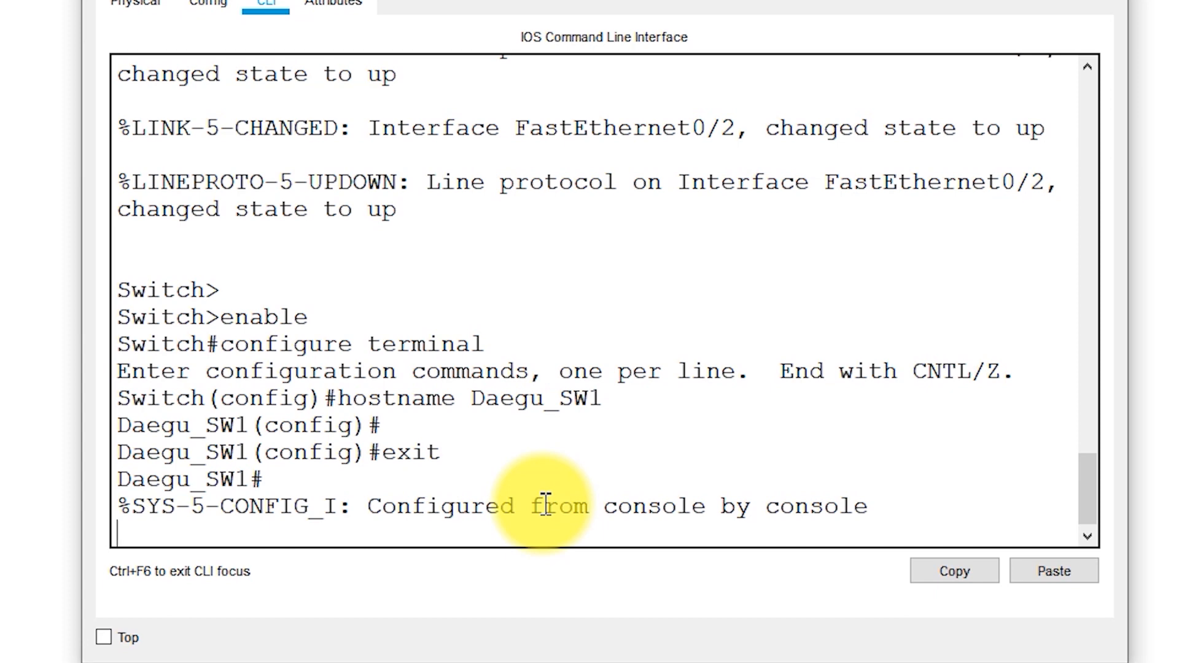
{"action": "key", "text": "Return"}
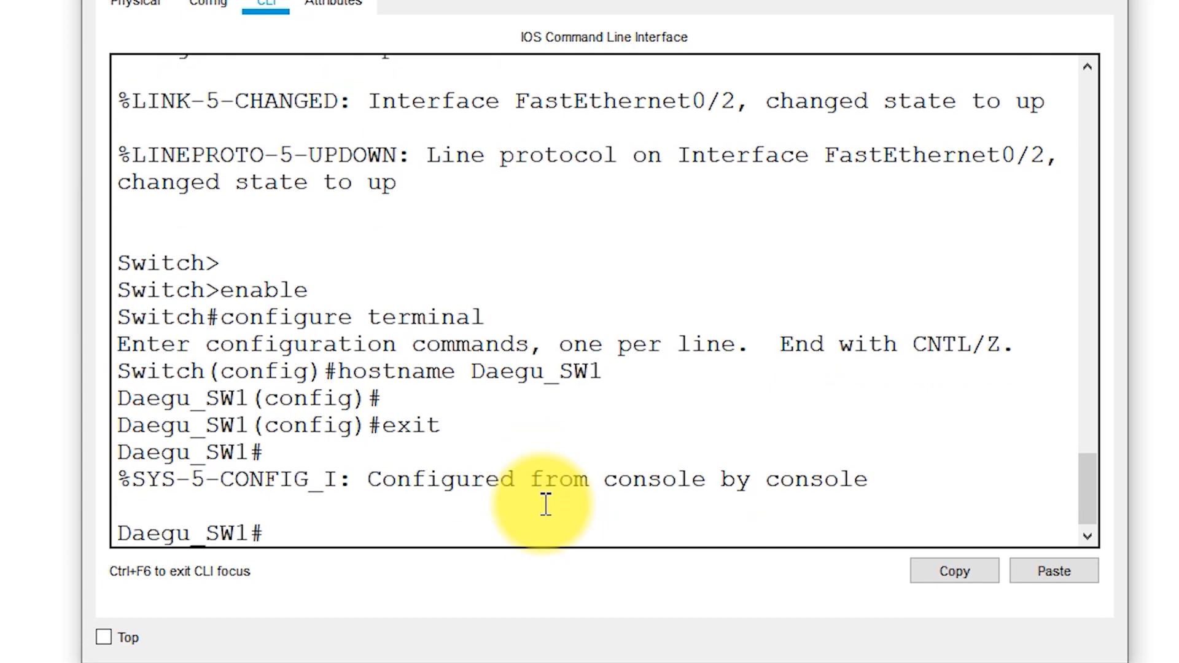
{"action": "key", "text": "Return"}
Run show vlan on Daegu_SW1 and examine default VLAN 1 and the ports assigned to it
{"action": "type", "text": "show vlan"}
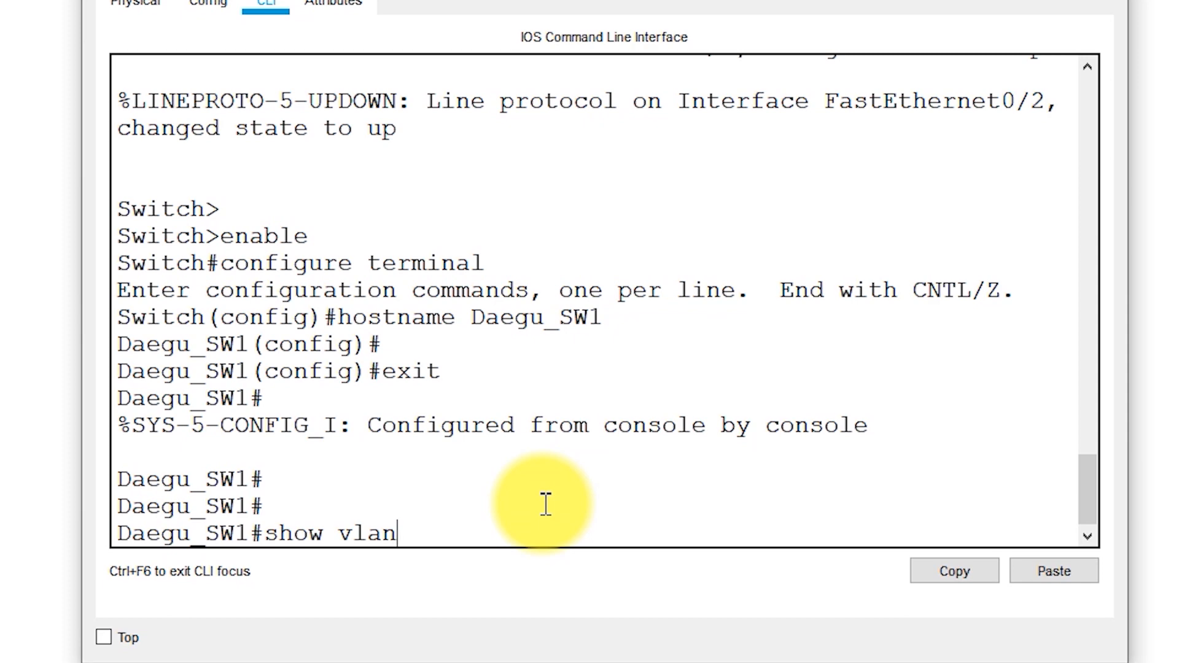
{"action": "key", "text": "Return"}
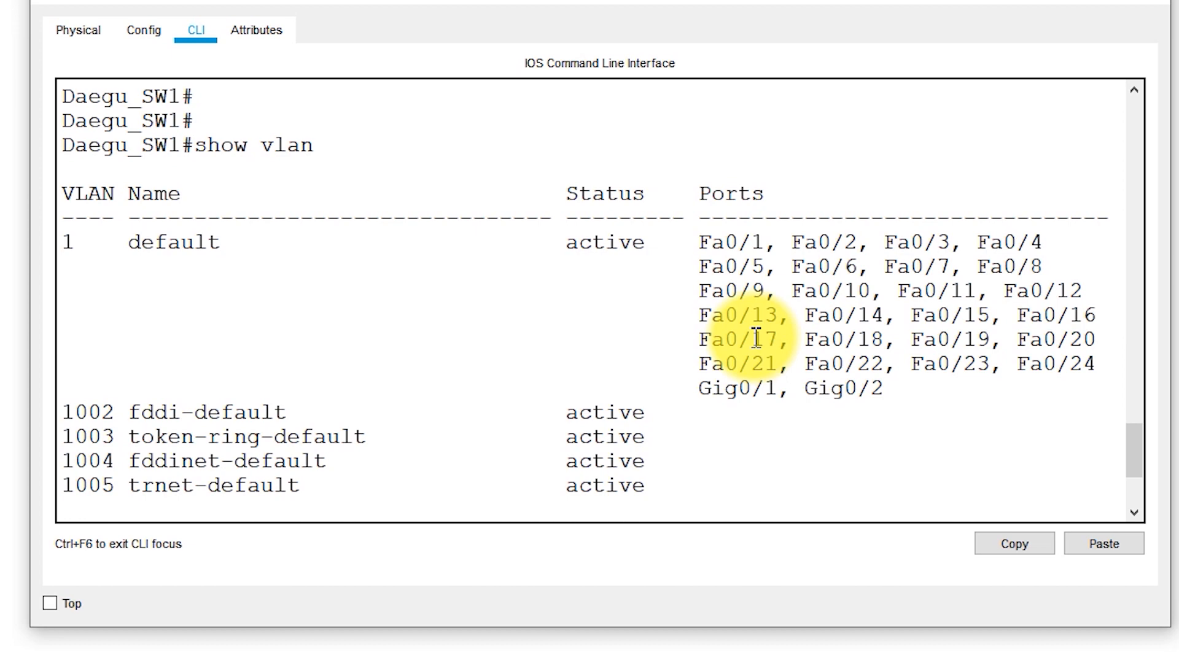
{"action": "left_click_drag", "start_coordinate": [61, 242], "coordinate": [129, 241]}
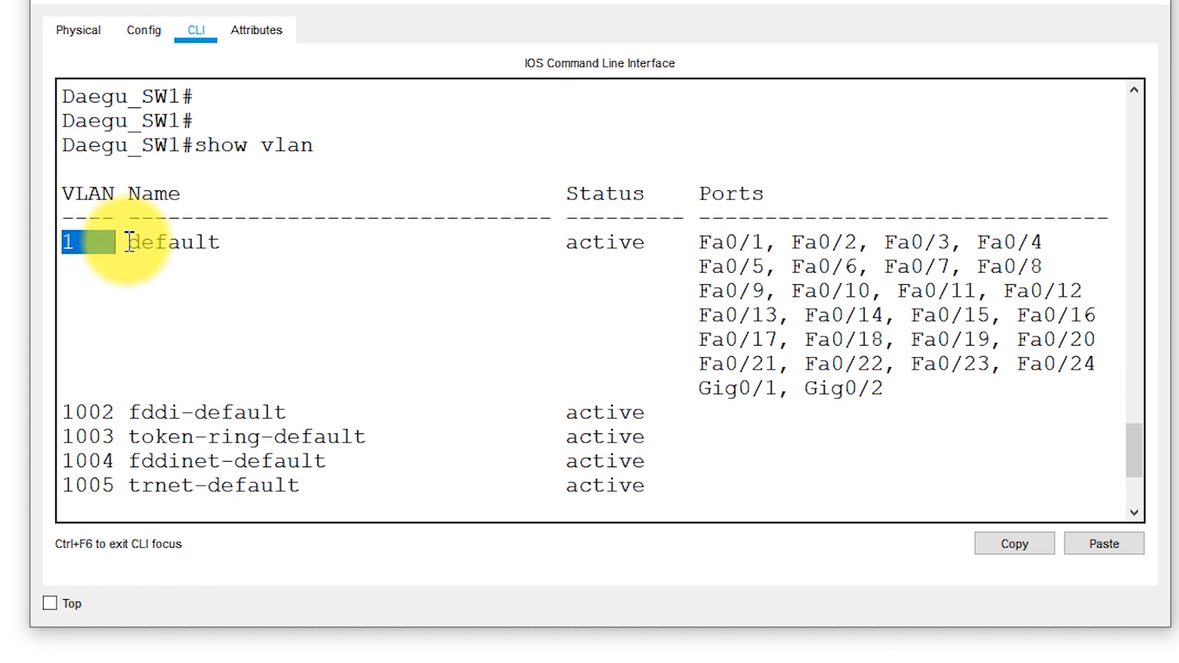
{"action": "left_click_drag", "start_coordinate": [689, 240], "coordinate": [897, 387]}
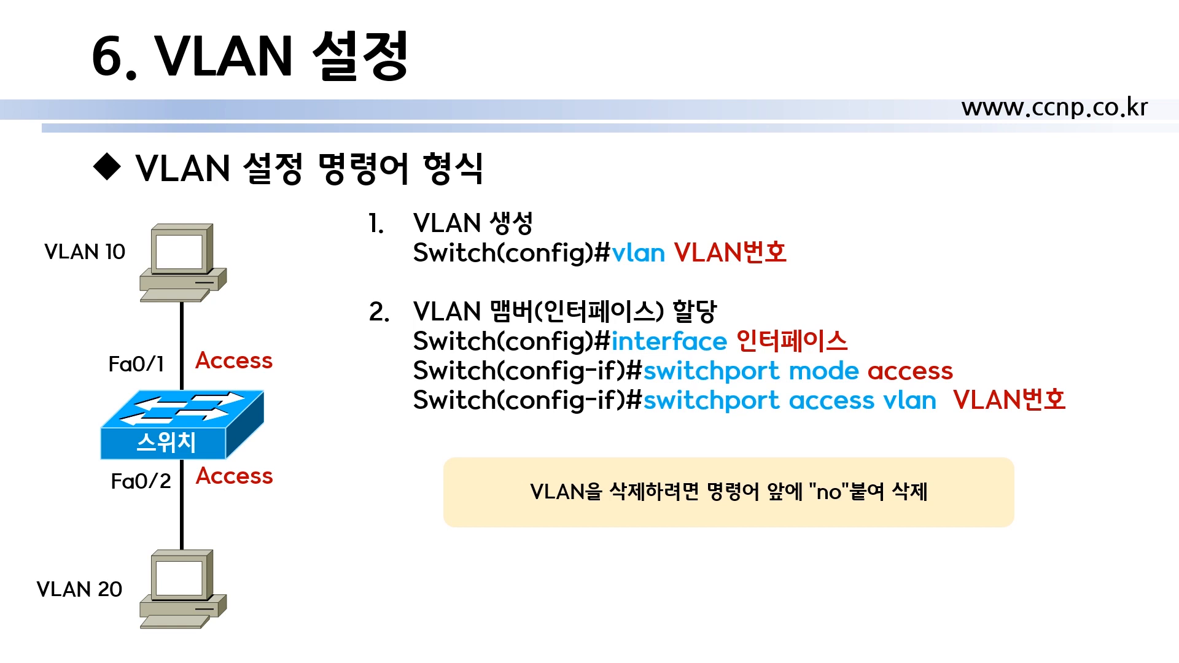
Switch to Cisco Packet Tracer, reopen the left switch's command line and enter global configuration mode with configure terminal
{"action": "key", "text": "alt+Tab"}
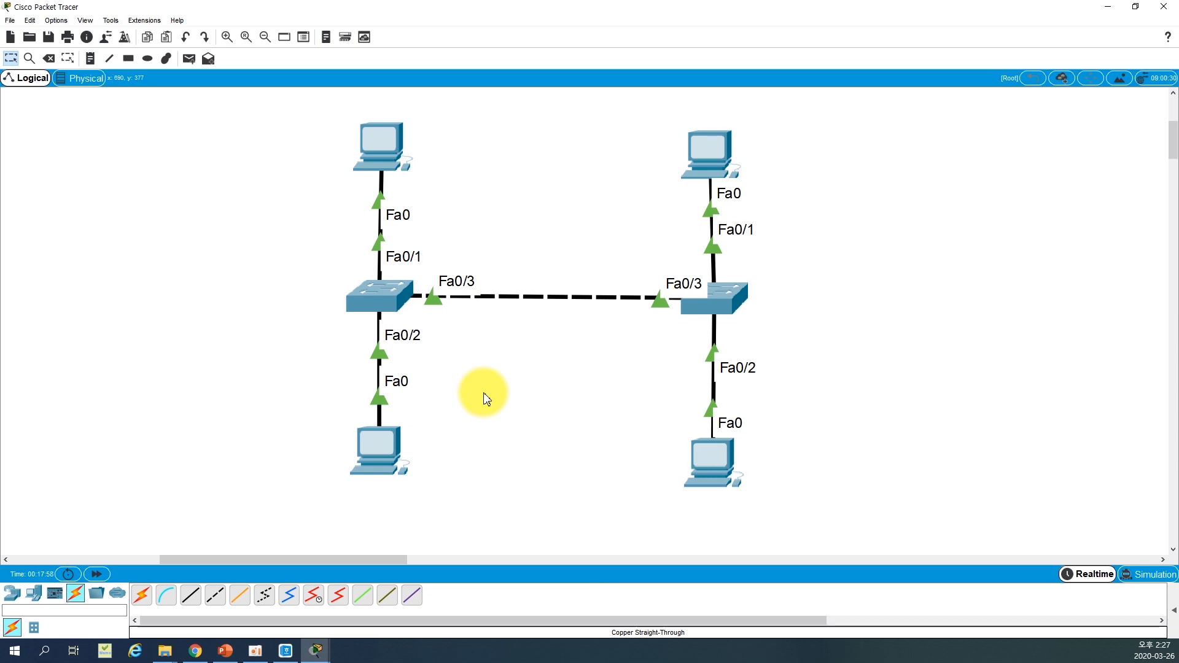
{"action": "left_click", "coordinate": [379, 298]}
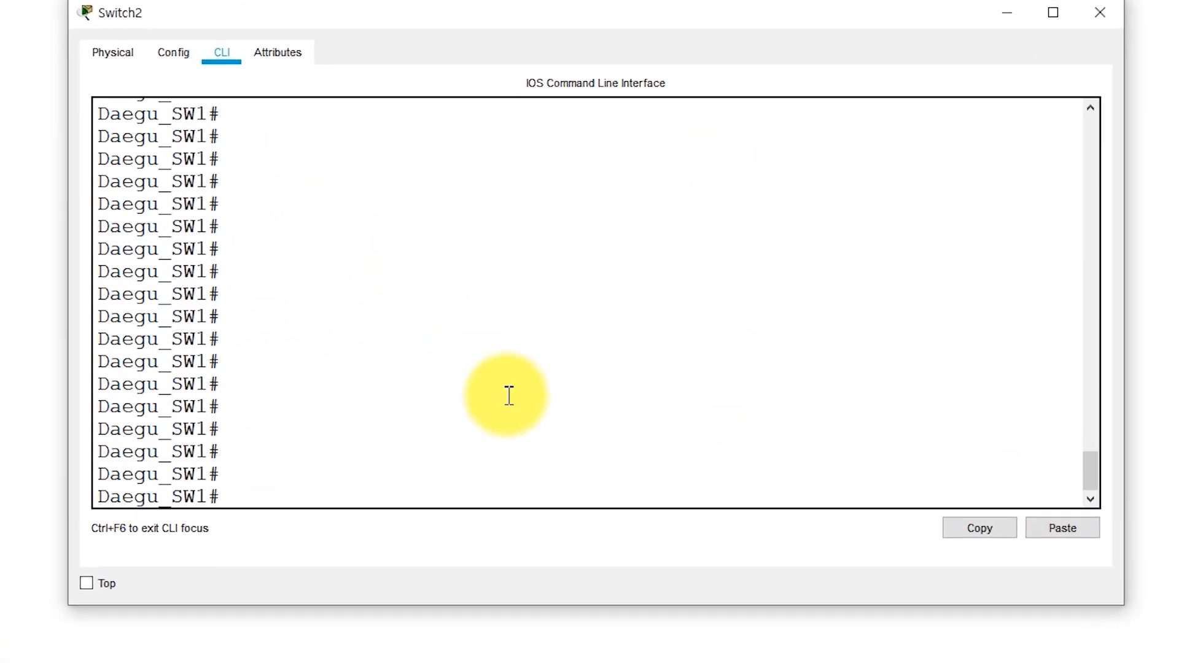
{"action": "left_click", "coordinate": [526, 402]}
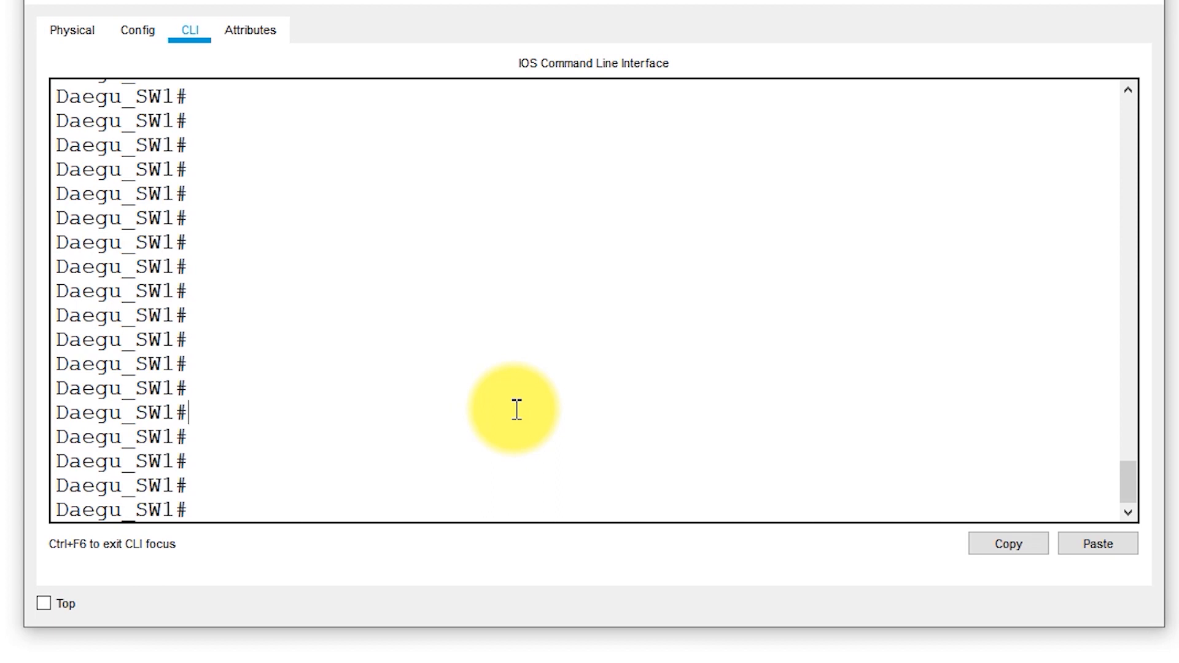
{"action": "type", "text": "configure terminal"}
{"action": "key", "text": "Return"}
{"action": "key", "text": "Return"}
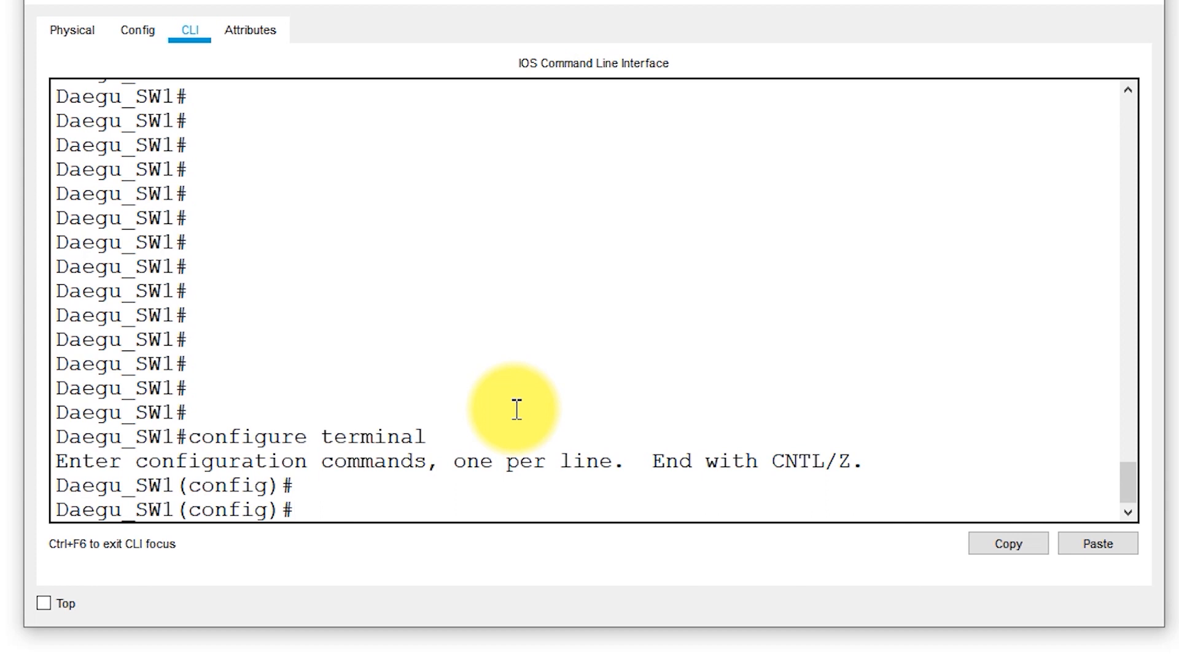
Create VLAN 10 on Daegu_SW1 and exit back to global configuration mode
{"action": "type", "text": "vlan"}
{"action": "type", "text": "10"}
{"action": "key", "text": "Return"}
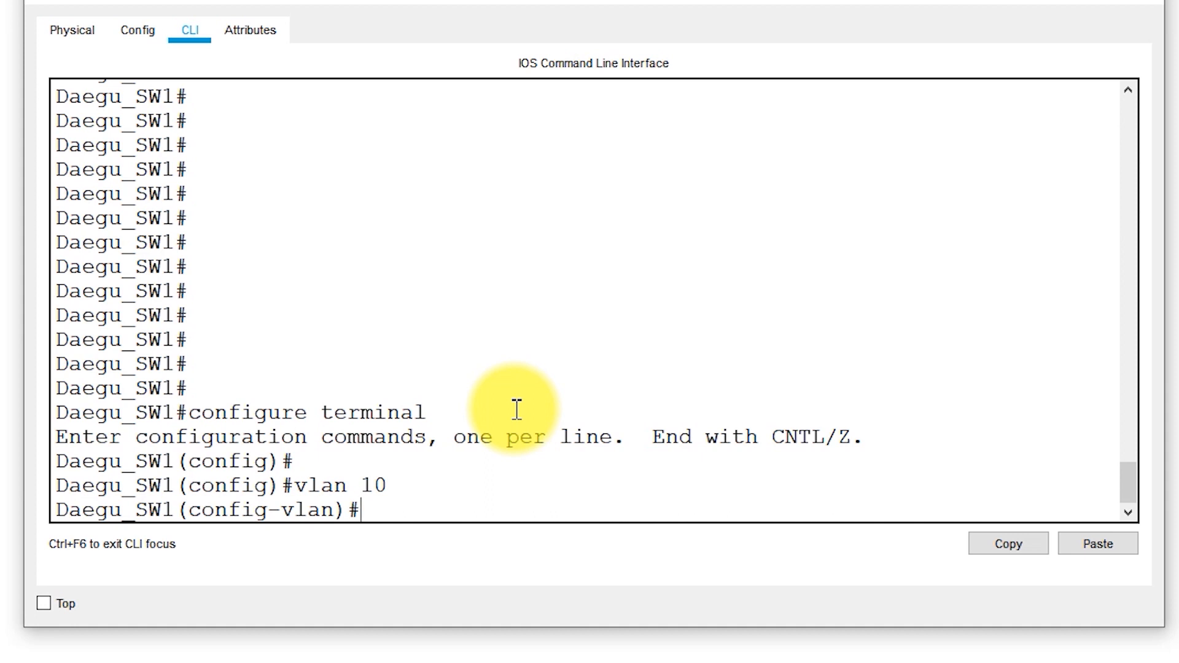
{"action": "type", "text": "exit"}
{"action": "key", "text": "Return"}
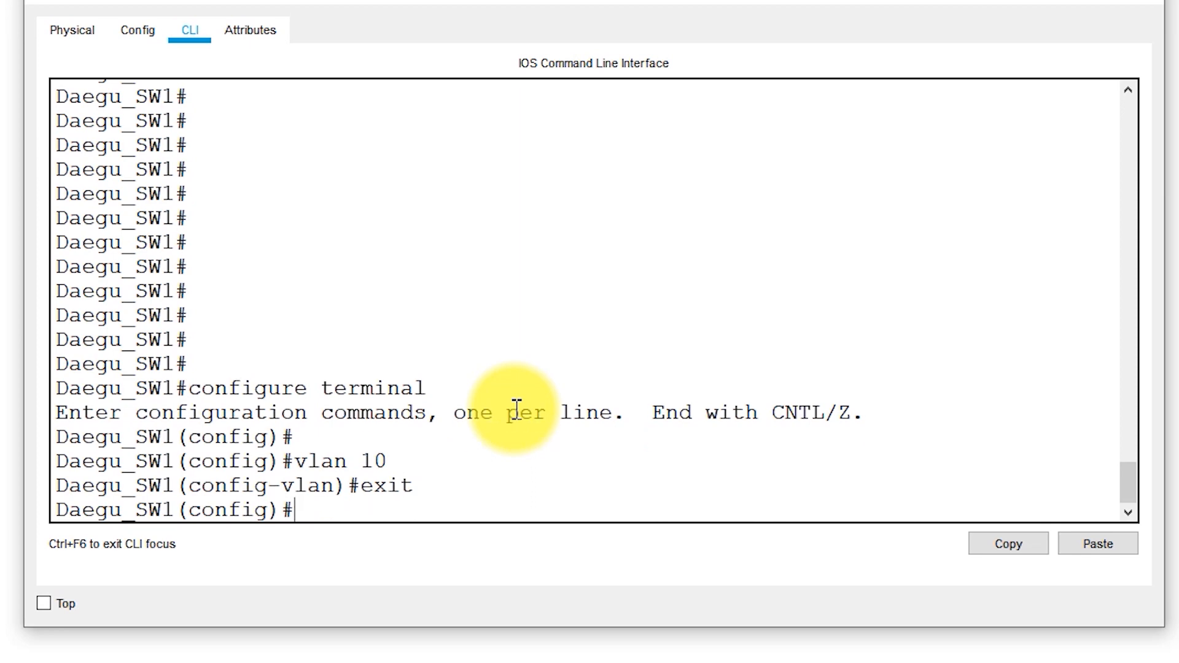
{"action": "key", "text": "Return"}
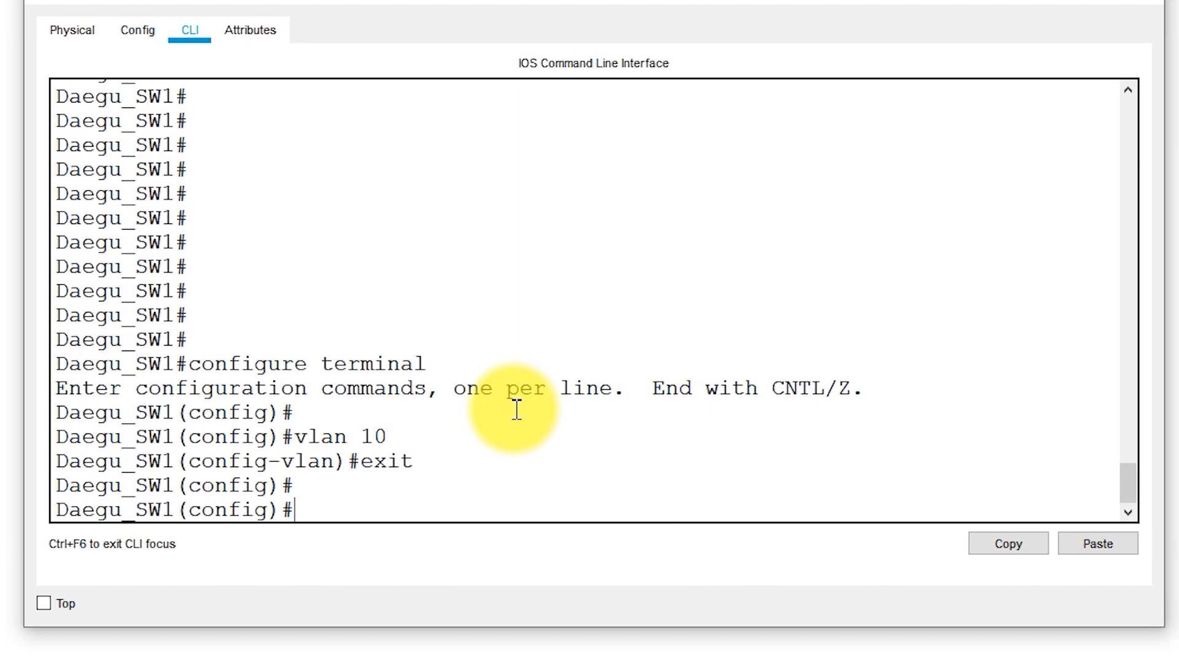
Create VLAN 20 on Daegu_SW1 and exit back to global configuration mode
{"action": "type", "text": "vlan 20"}
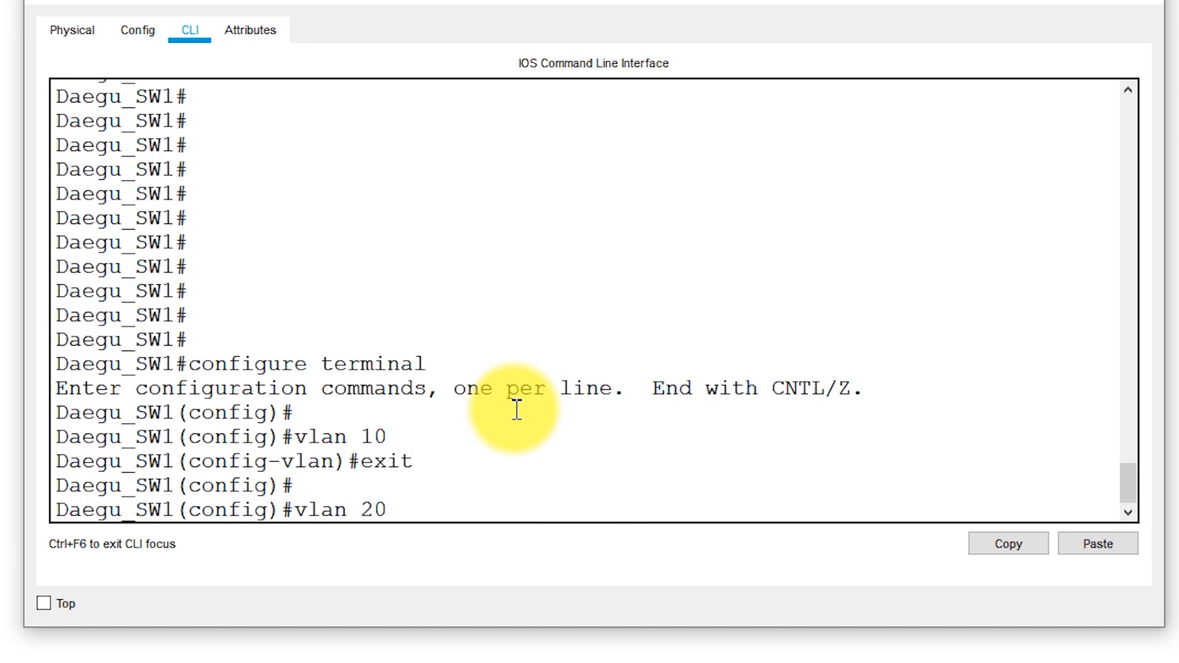
{"action": "key", "text": "Return"}
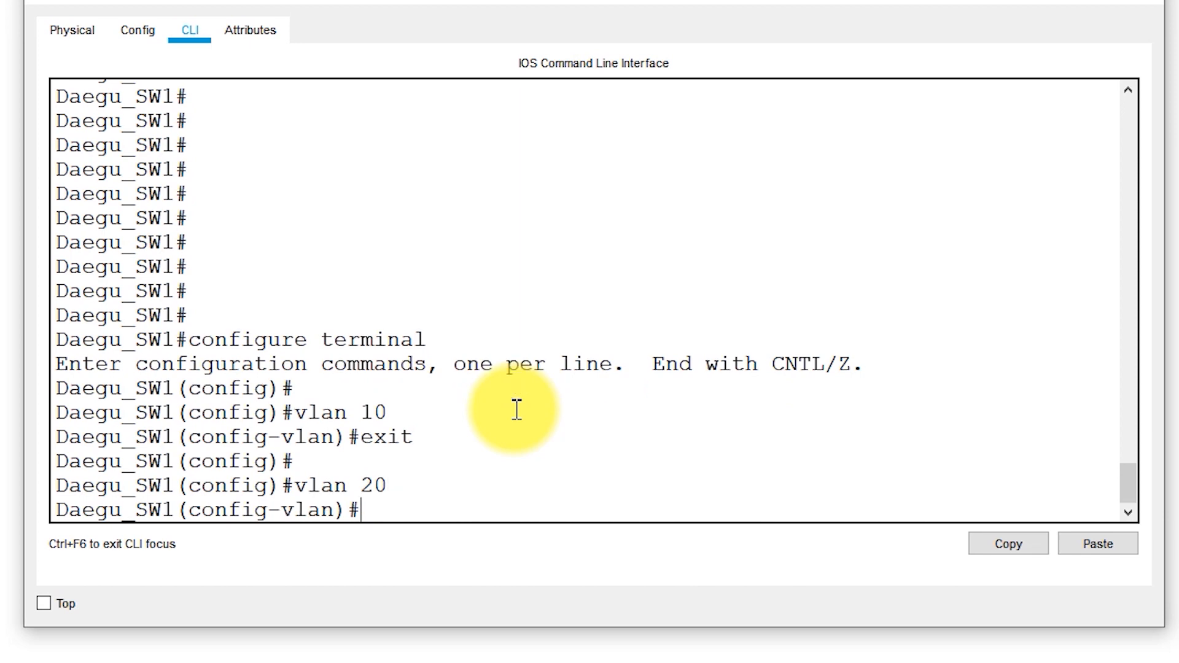
{"action": "key", "text": "Return"}
{"action": "type", "text": "exit"}
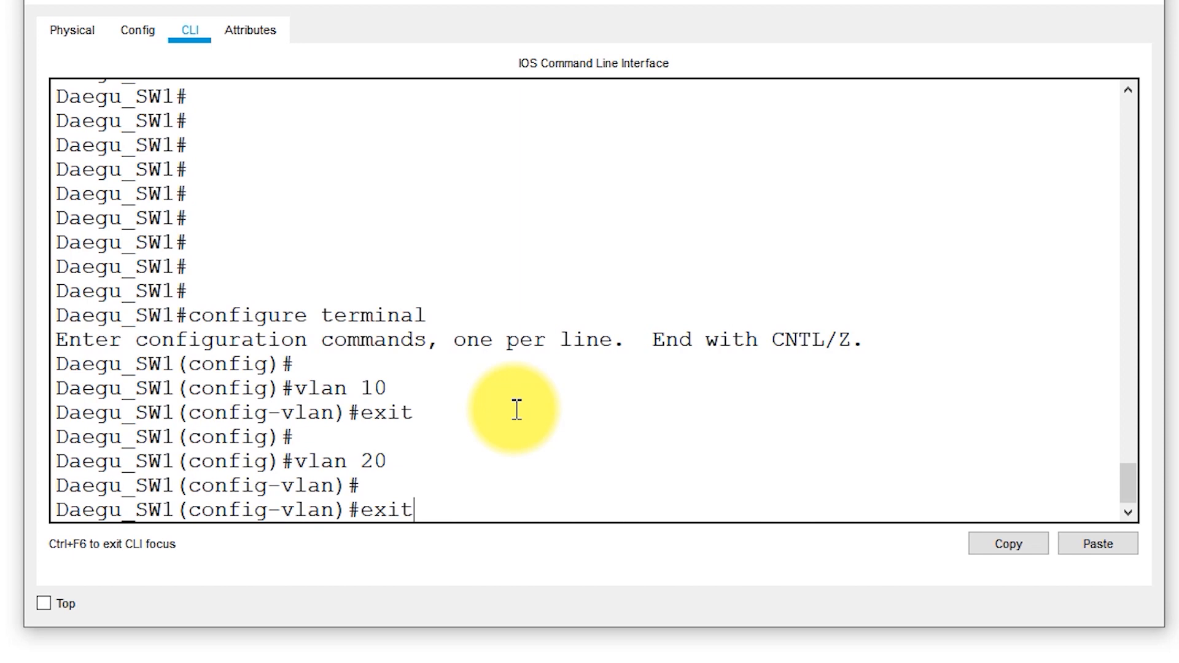
{"action": "key", "text": "Return"}
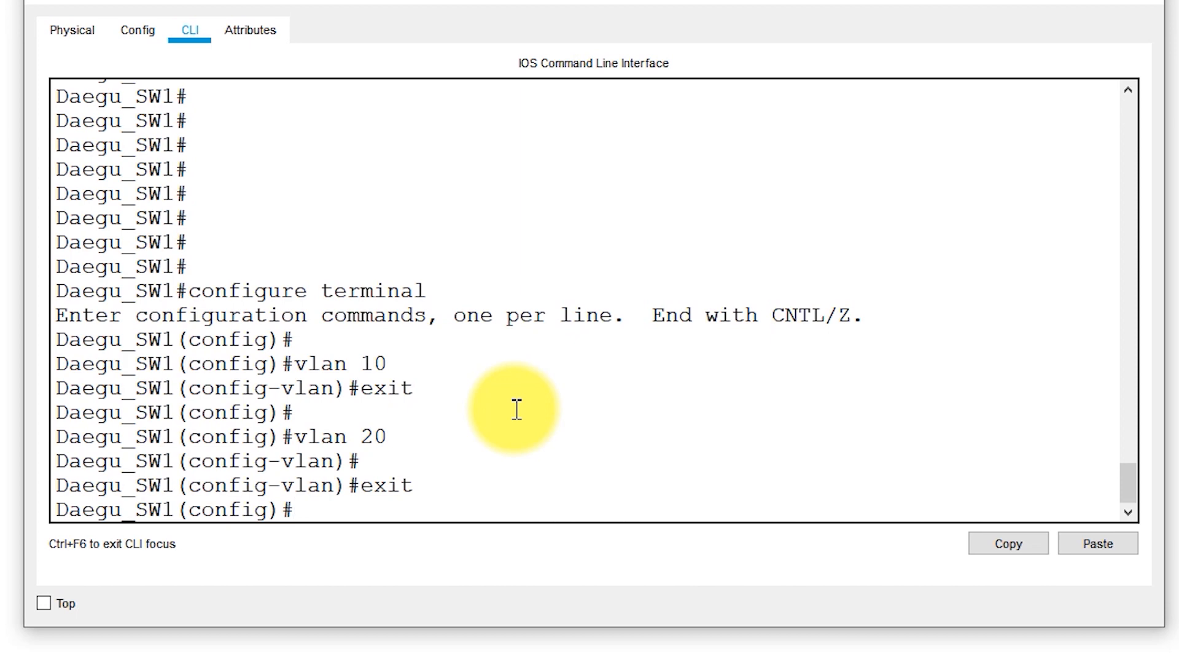
Exit global configuration mode on Daegu_SW1 to return to the privileged prompt
{"action": "type", "text": "exit"}
{"action": "key", "text": "Return"}
{"action": "key", "text": "Return"}
{"action": "key", "text": "Return"}
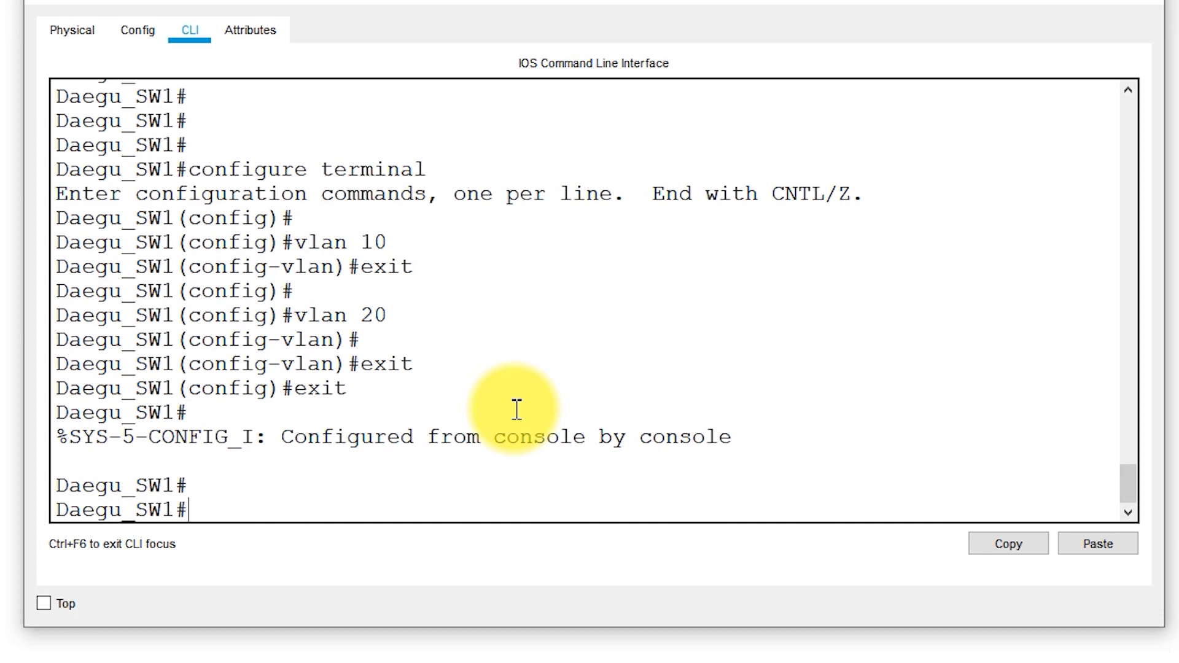
Run show vlan on Daegu_SW1 and examine the entries for default VLAN 1 and the new VLANs 10 and 20
{"action": "type", "text": "show vlan"}
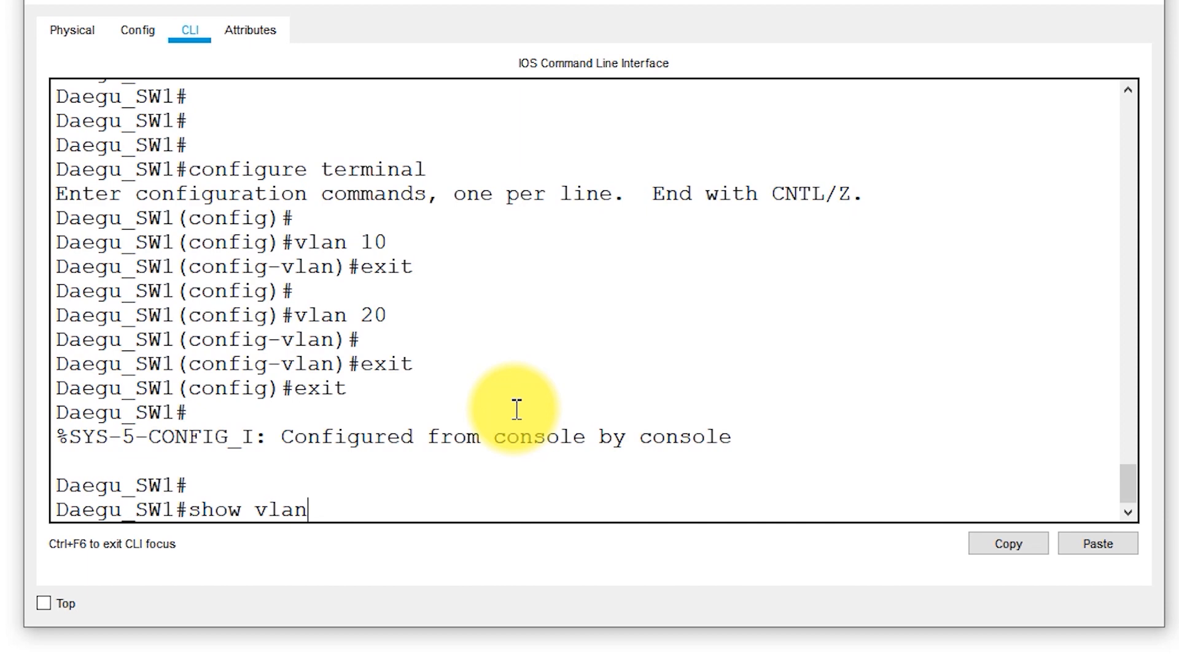
{"action": "key", "text": "Return"}
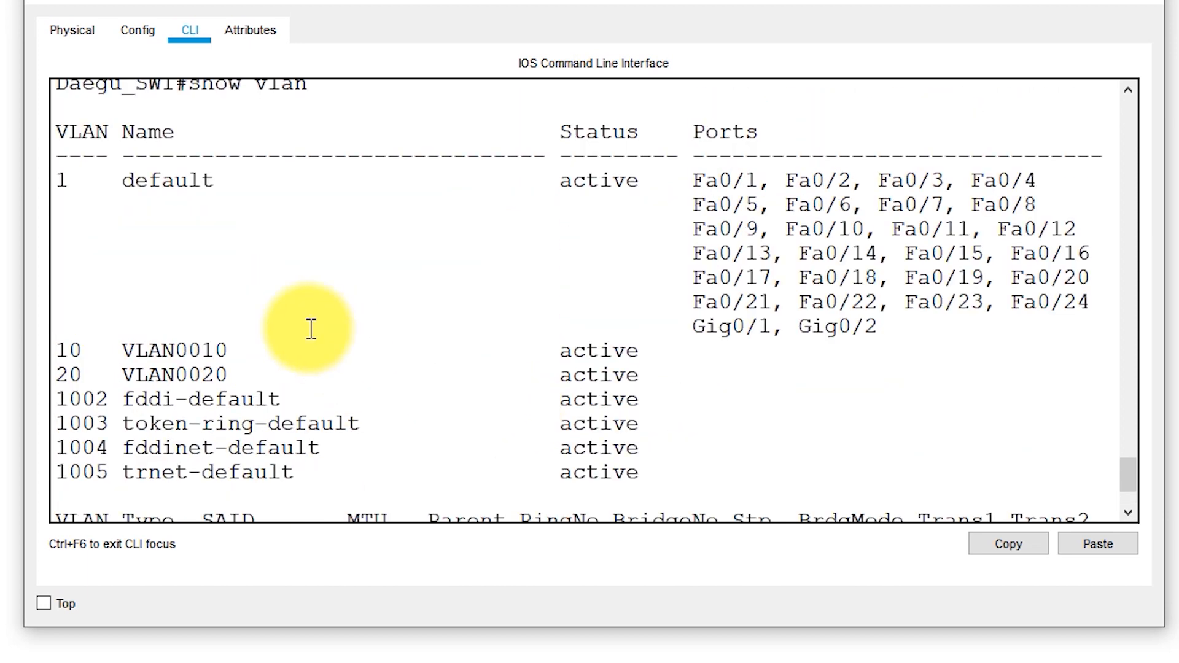
{"action": "left_click_drag", "start_coordinate": [58, 178], "coordinate": [175, 180]}
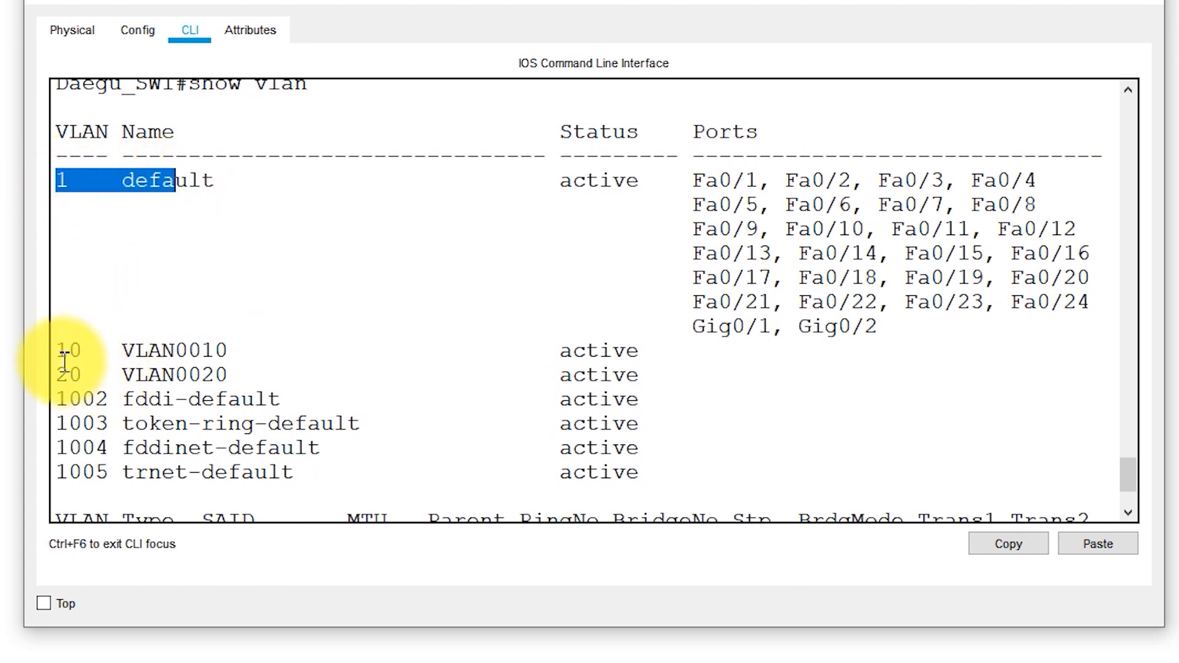
{"action": "left_click_drag", "start_coordinate": [59, 350], "coordinate": [681, 369]}
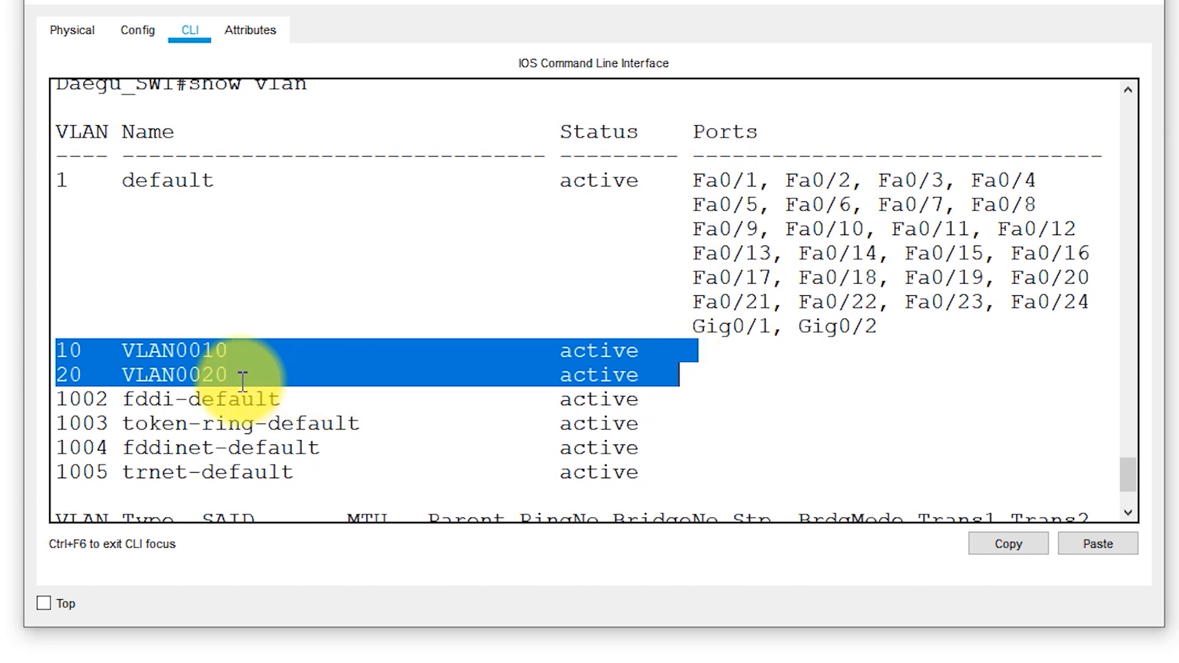
{"action": "left_click", "coordinate": [54, 352]}
{"action": "left_click_drag", "start_coordinate": [54, 352], "coordinate": [691, 375]}
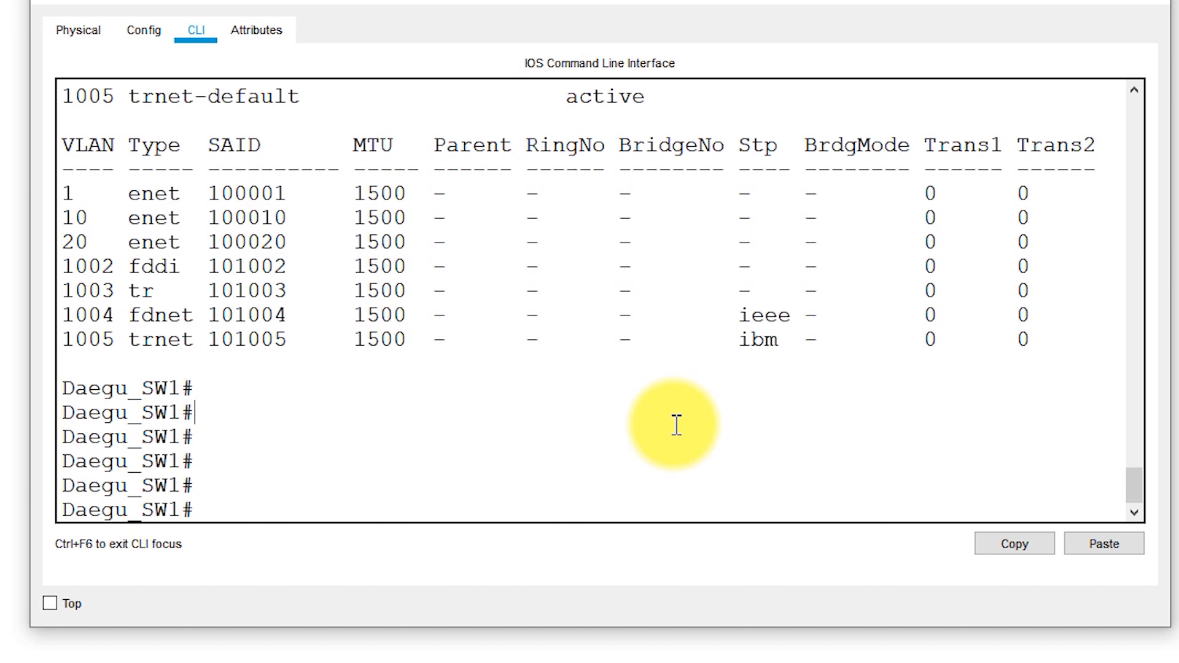
Enter global configuration mode on Daegu_SW1 again with configure terminal
{"action": "type", "text": "configure terminal"}
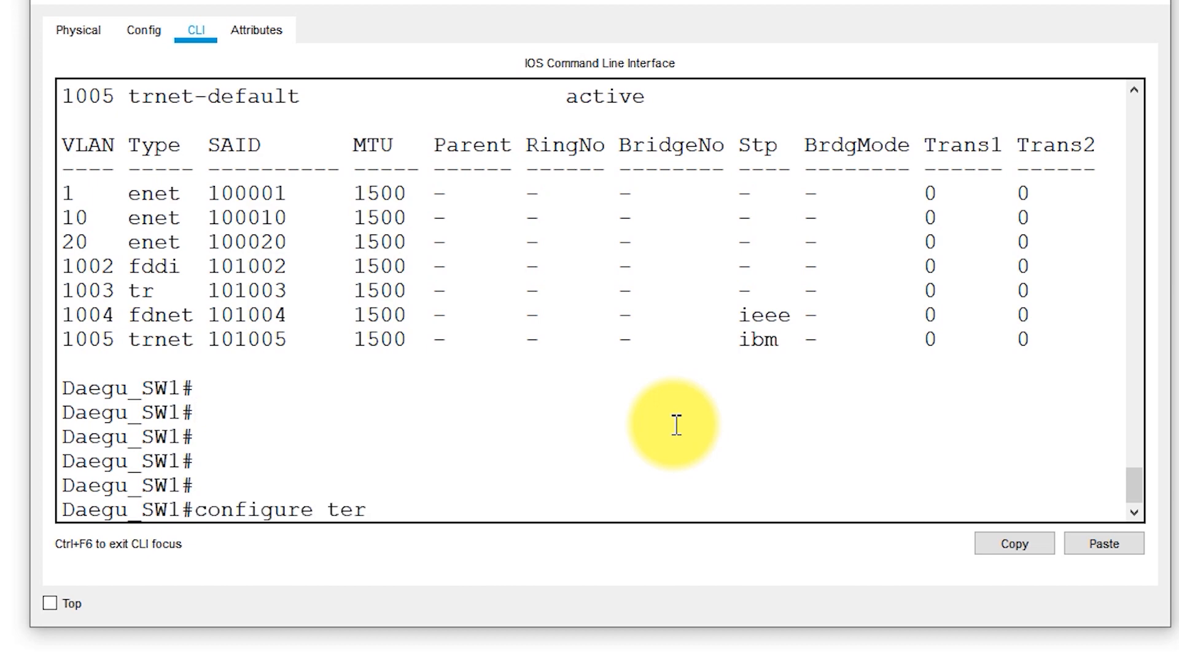
{"action": "key", "text": "Return"}
{"action": "key", "text": "Return"}
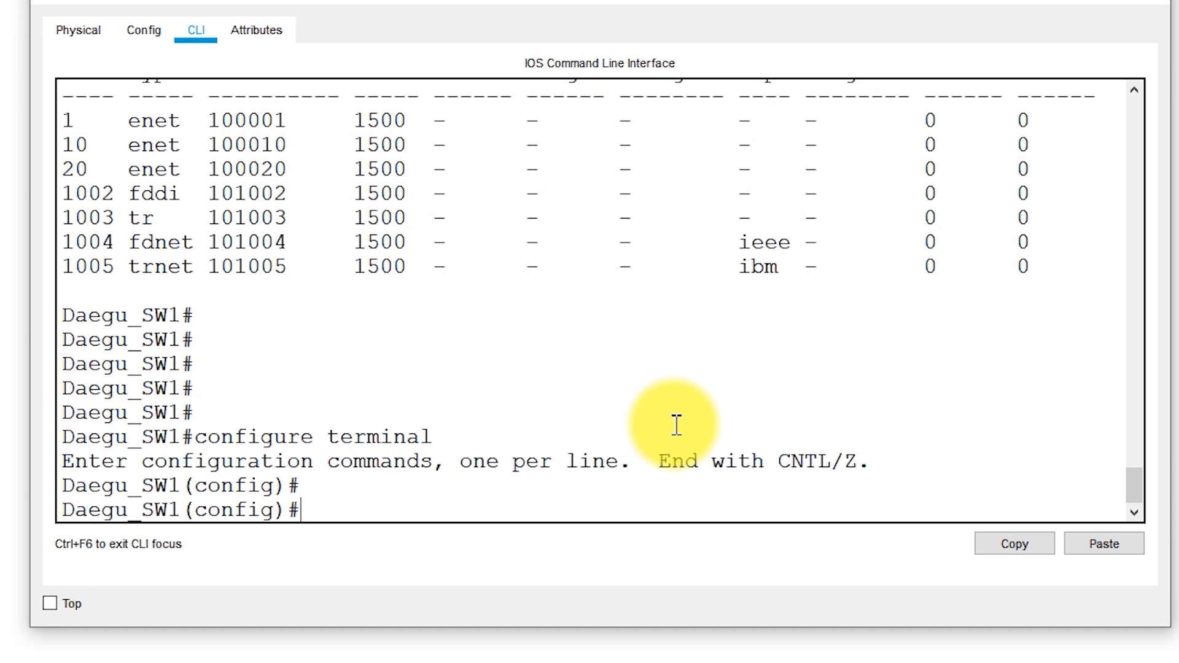
Set interface fa0/1 on Daegu_SW1 to access mode with switchport mode access
{"action": "type", "text": "interfa"}
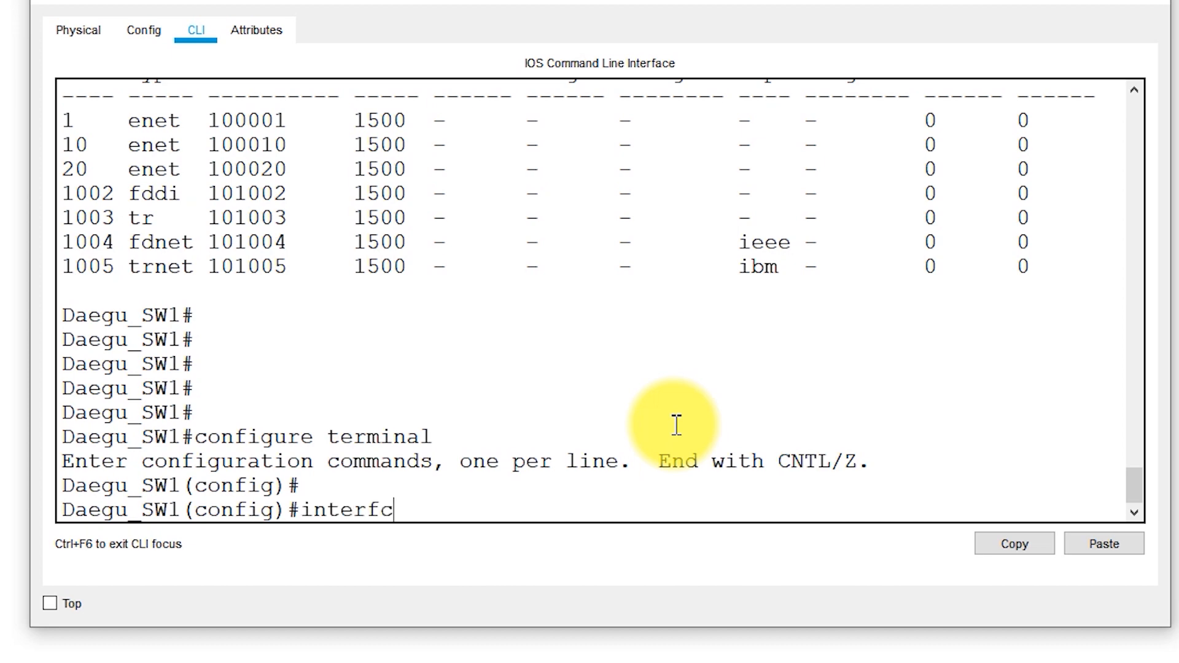
{"action": "type", "text": "ce"}
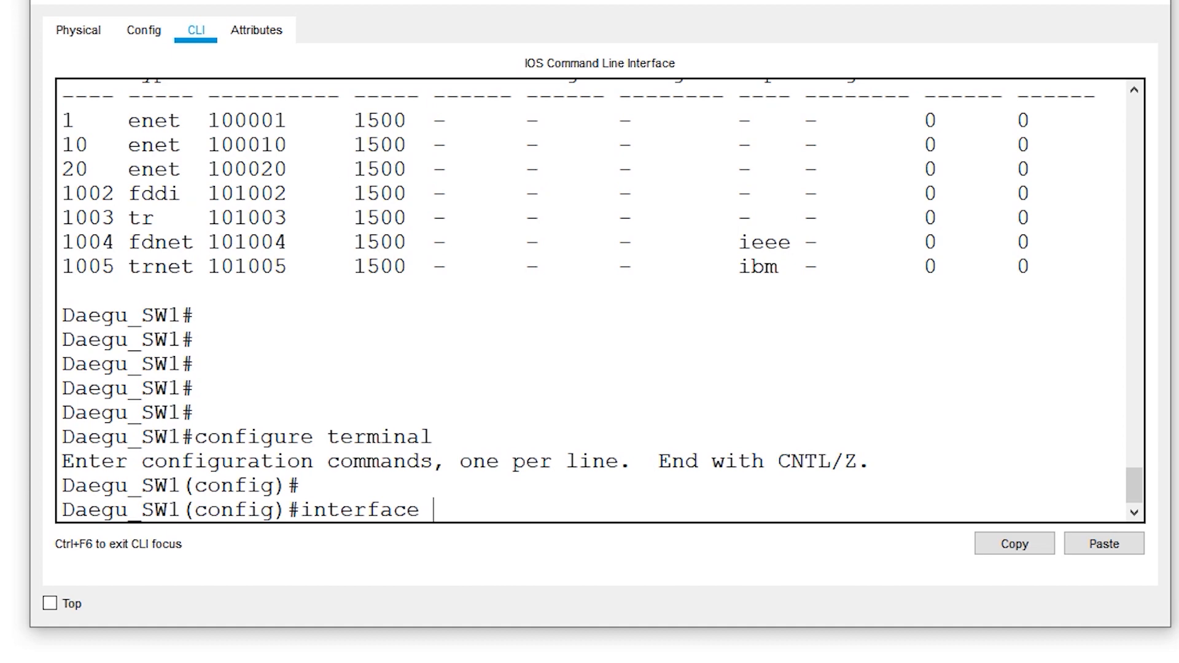
{"action": "type", "text": "fa0/1"}
{"action": "key", "text": "Return"}
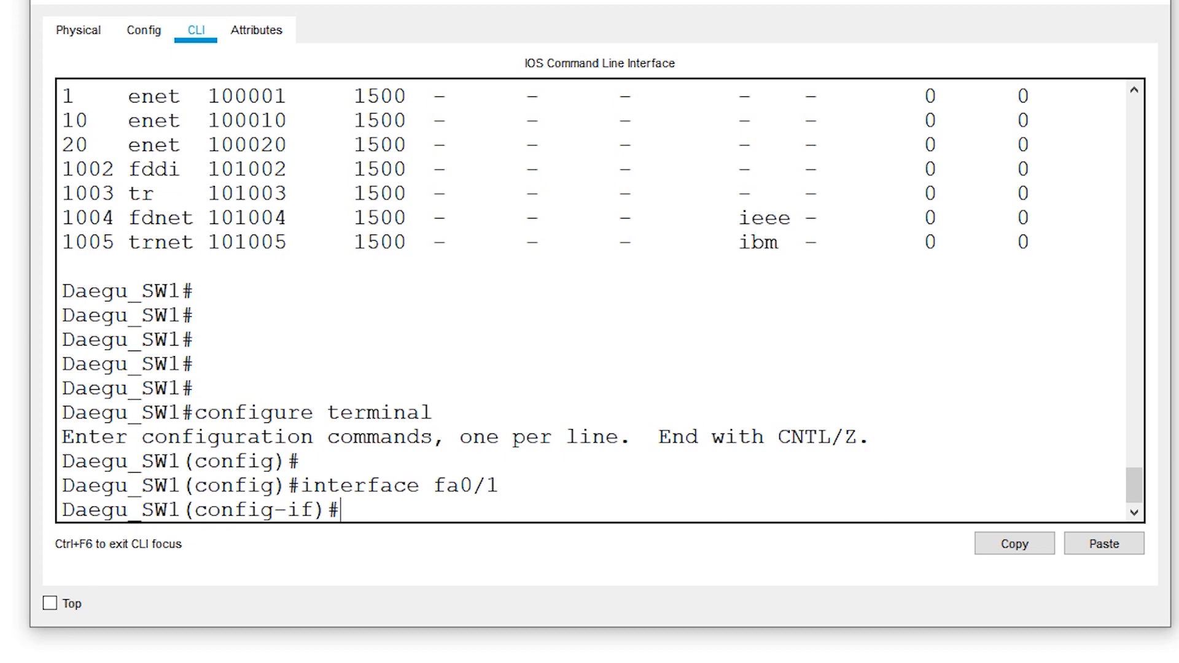
{"action": "type", "text": "switchport mode access"}
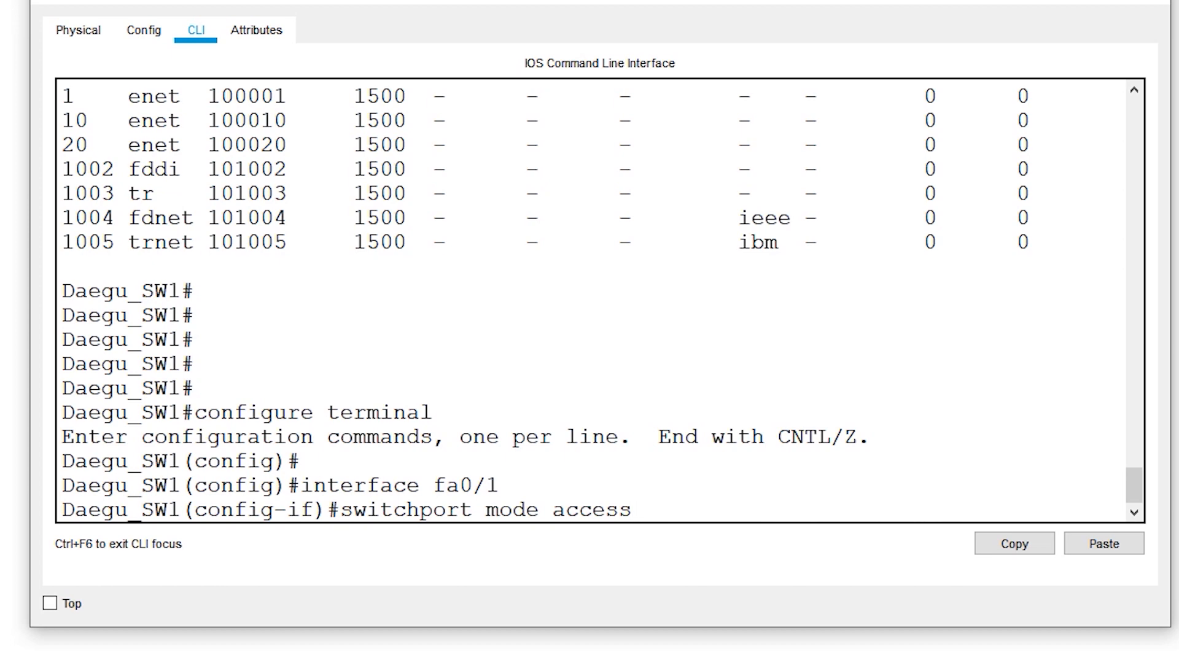
{"action": "key", "text": "Return"}
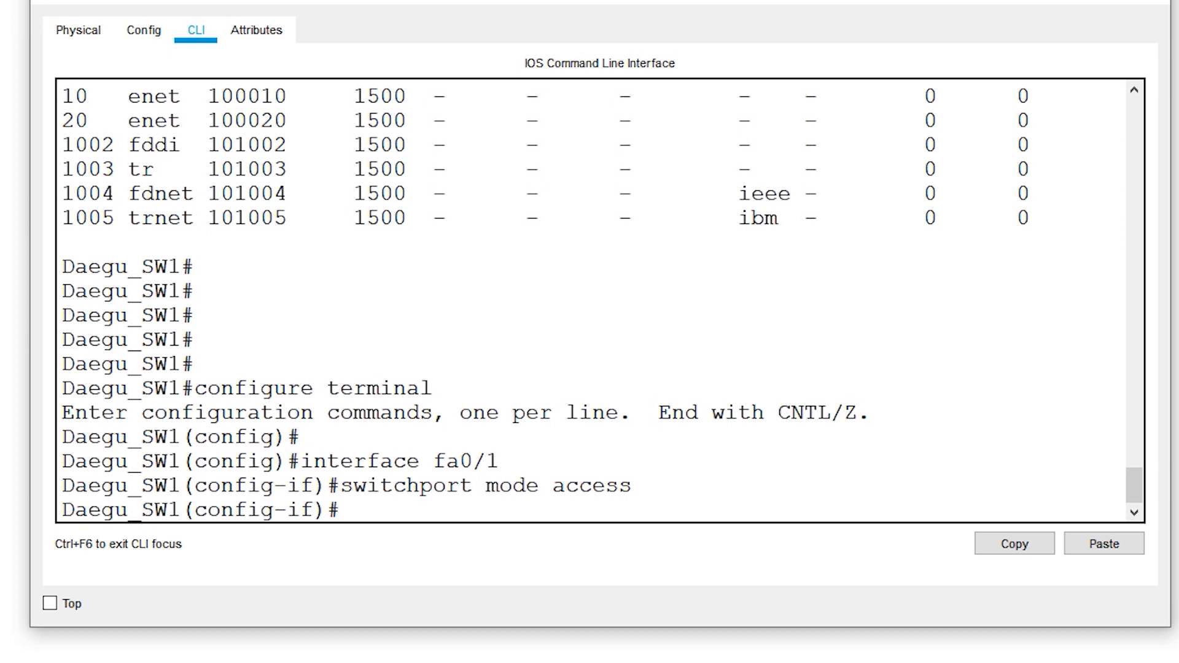
Assign interface fa0/1 on Daegu_SW1 to VLAN 10 with switchport access vlan 10, and exit interface configuration mode
{"action": "type", "text": "switchport "}
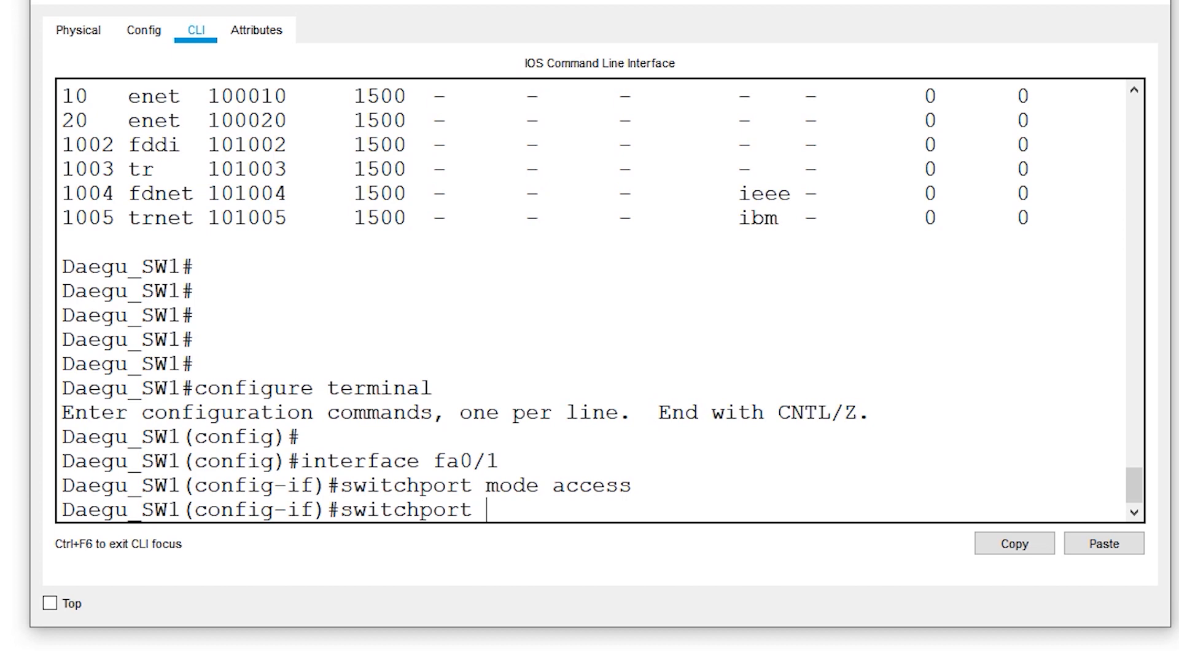
{"action": "type", "text": "access vlan"}
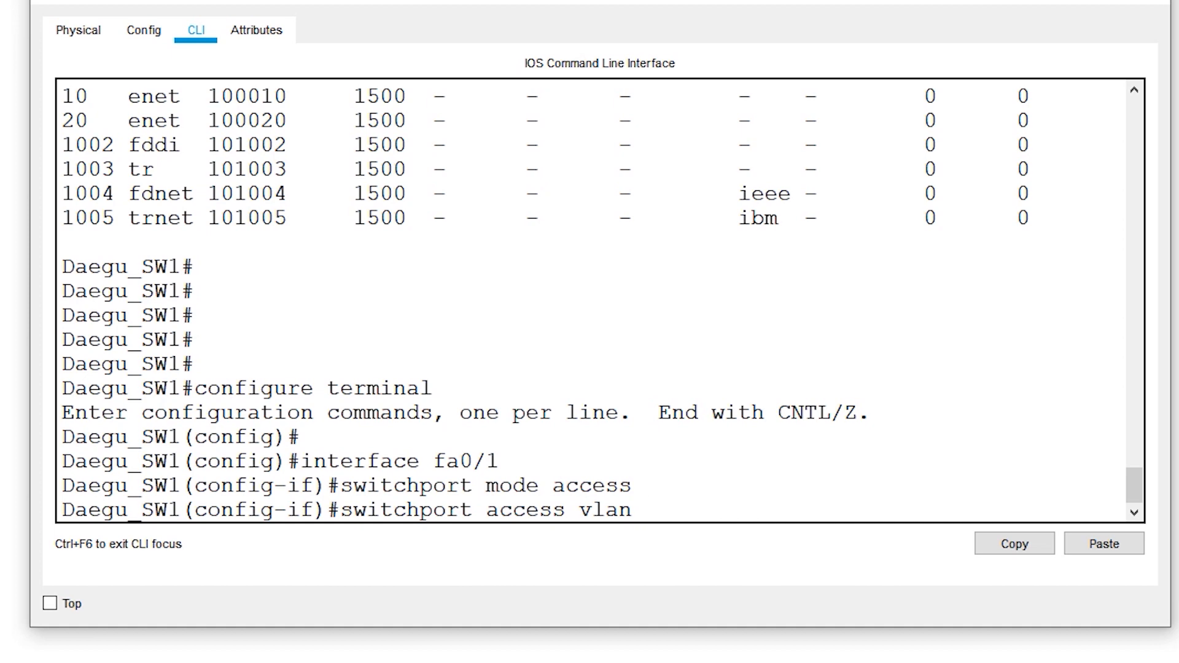
{"action": "type", "text": "10"}
{"action": "key", "text": "Return"}
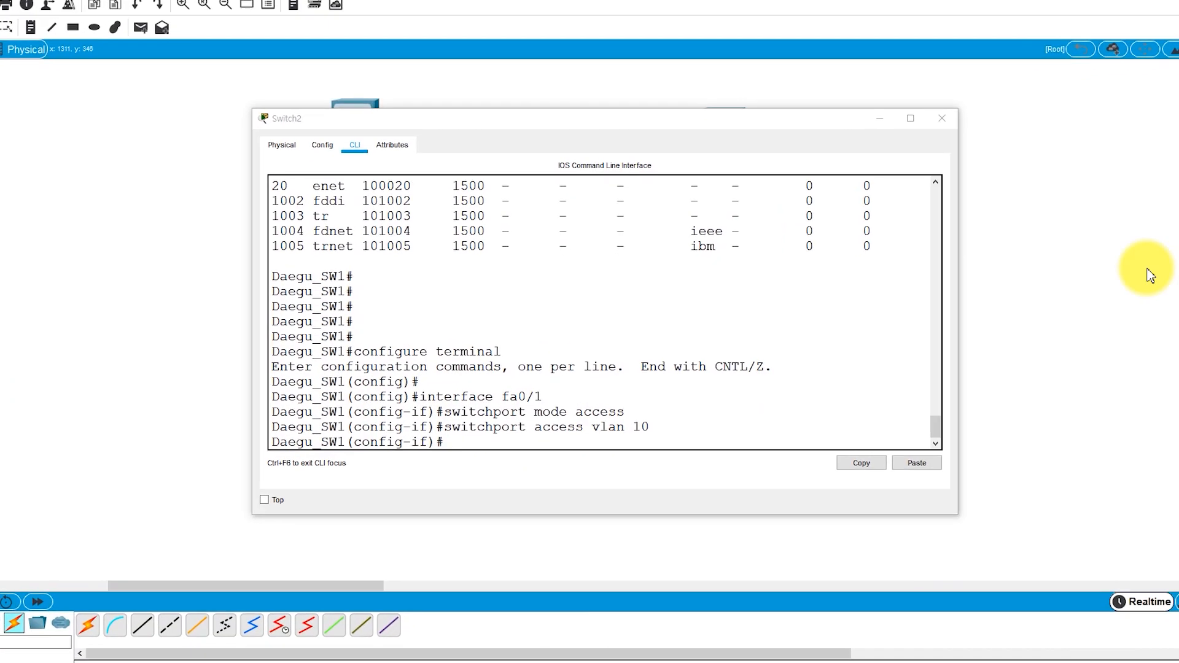
{"action": "key", "text": "Return"}
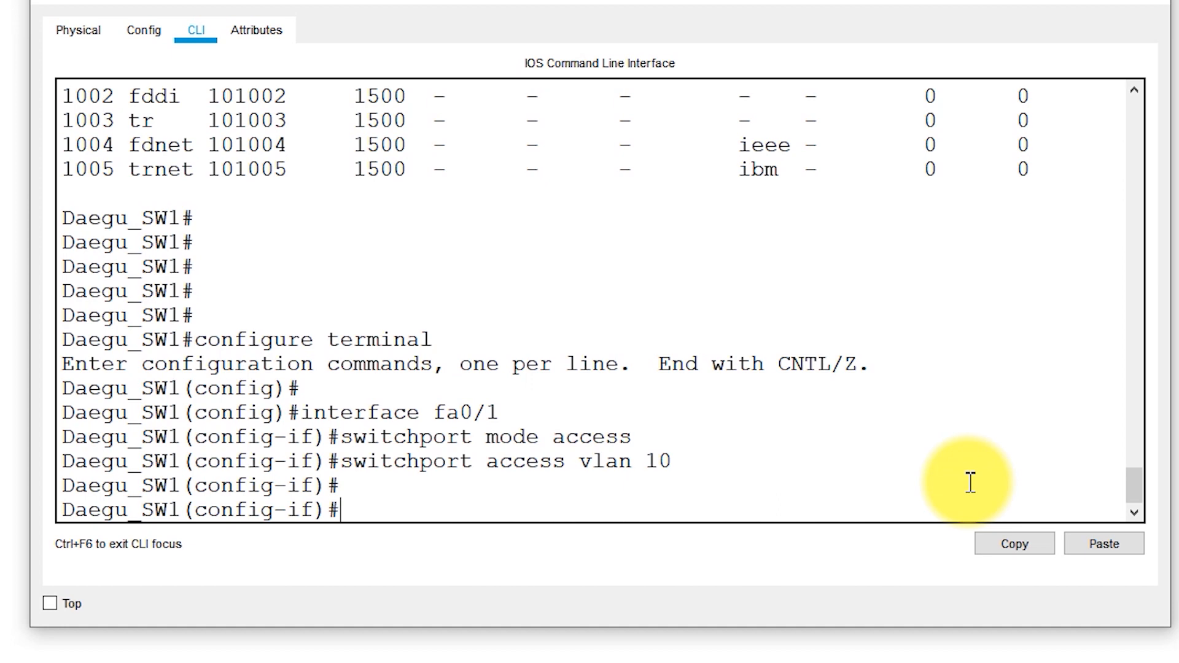
{"action": "type", "text": "exit"}
{"action": "key", "text": "Return"}
{"action": "key", "text": "Return"}
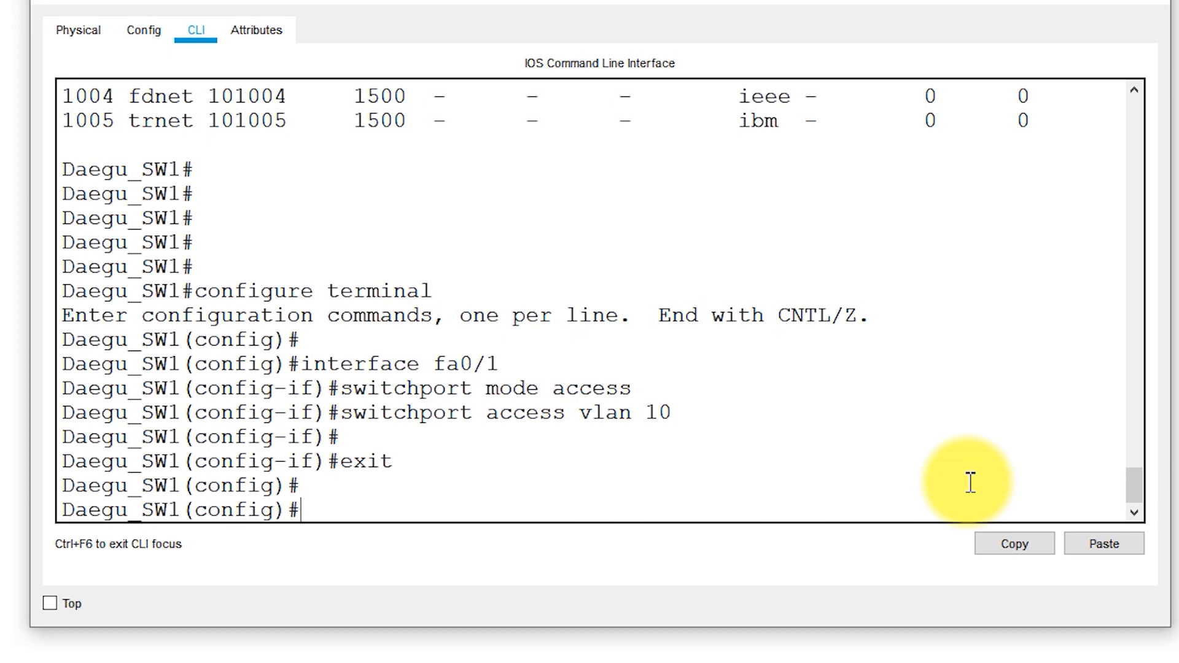
Enter configuration of interface fa 0/2 on Daegu_SW1 and set it to access mode with switchport mode access
{"action": "type", "text": "interface fa 0/2"}
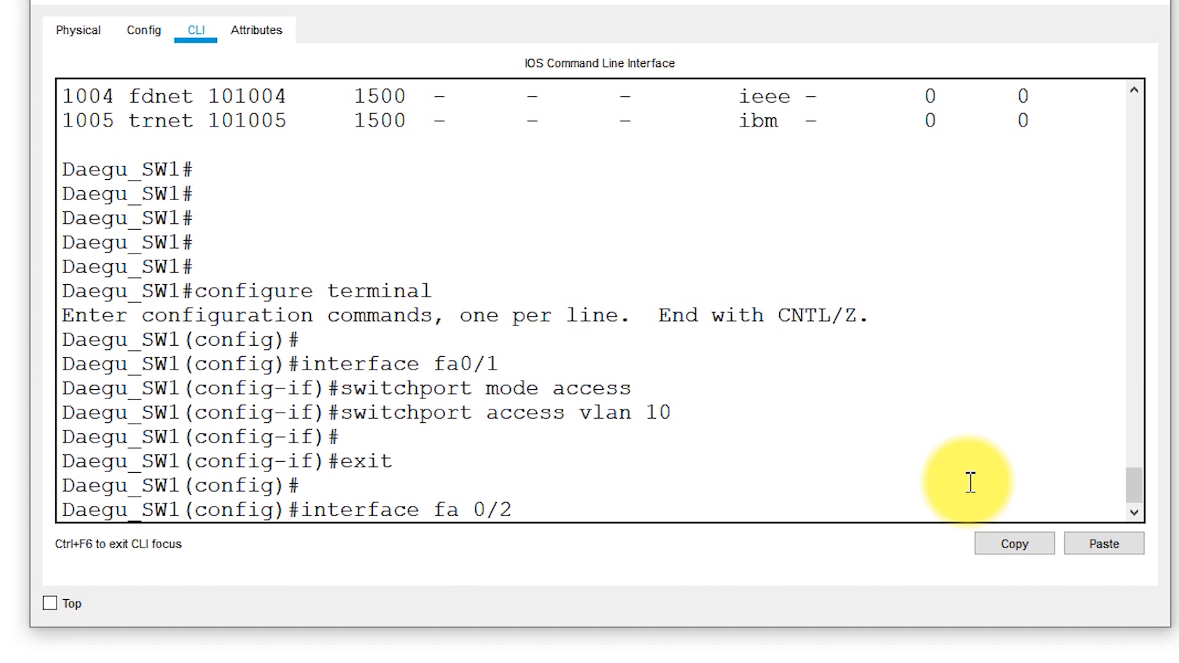
{"action": "key", "text": "Return"}
{"action": "key", "text": "Return"}
{"action": "key", "text": "Return"}
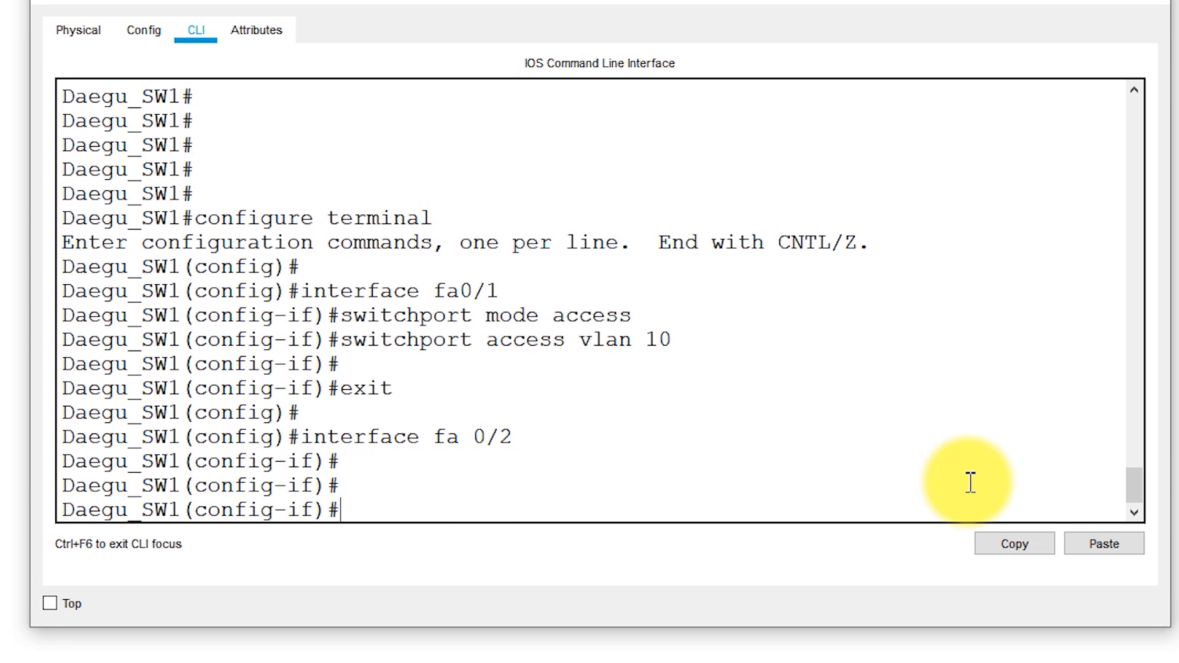
{"action": "type", "text": "switchport mode access"}
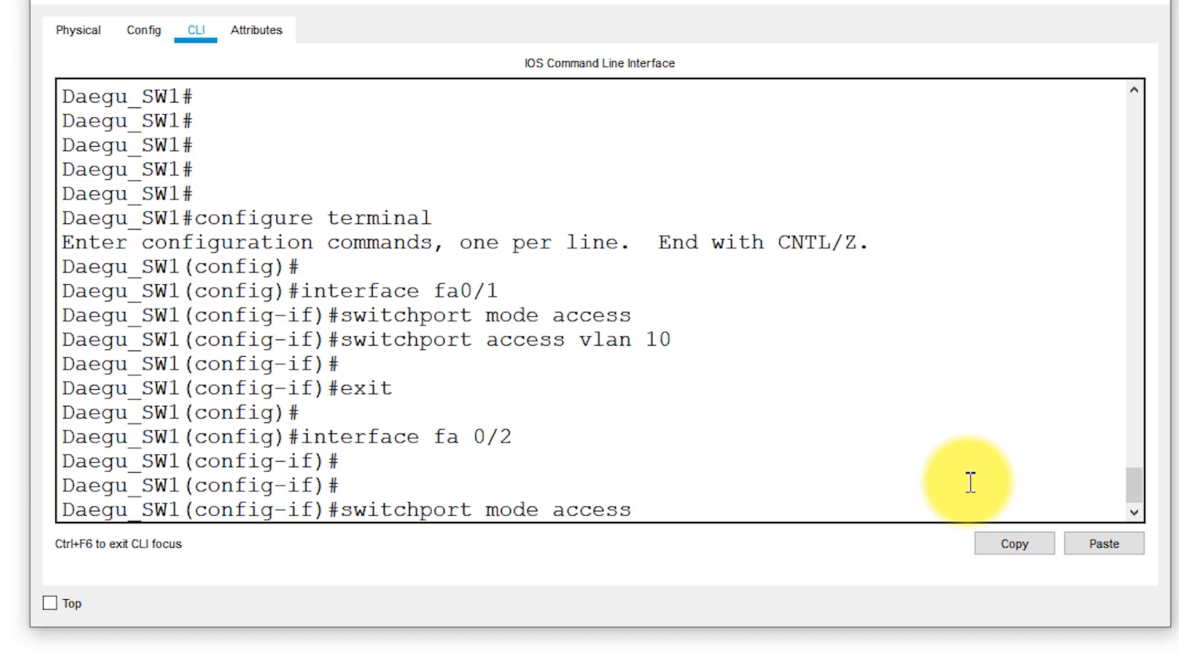
{"action": "key", "text": "Return"}
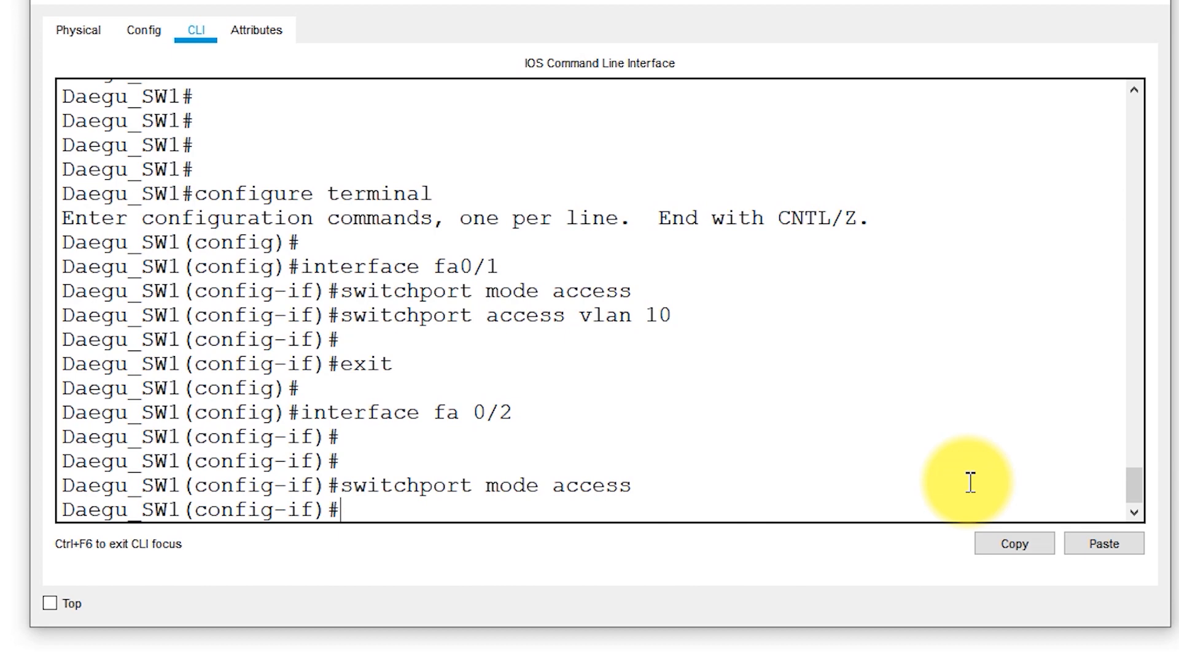
Assign interface fa 0/2 on Daegu_SW1 to VLAN 20 with switchport access vlan 20
{"action": "type", "text": "switchport access vlan 20"}
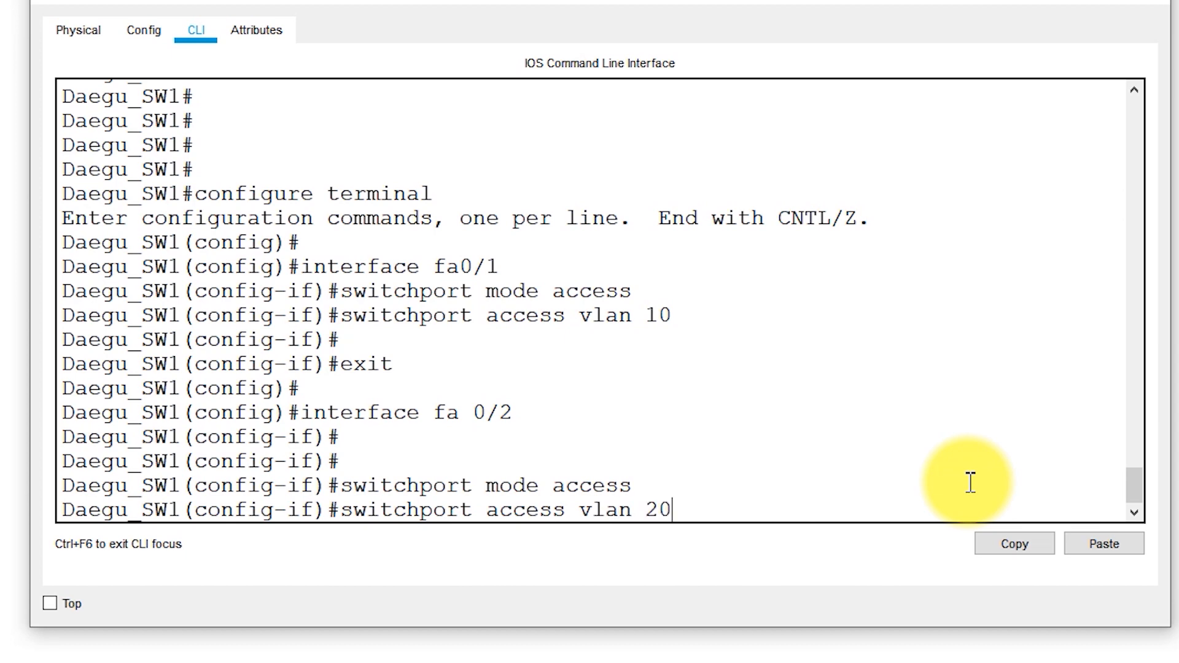
{"action": "key", "text": "Return"}
{"action": "key", "text": "Return"}
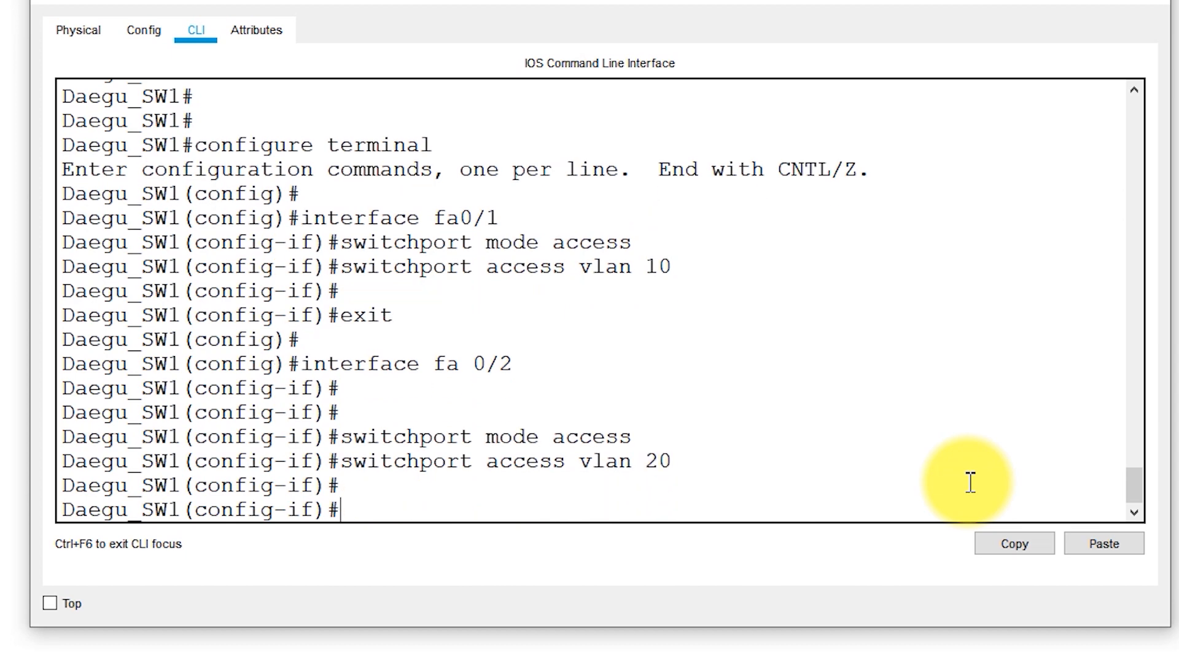
End interface configuration on Daegu_SW1 and return directly to the privileged prompt
{"action": "left_click", "coordinate": [778, 447]}
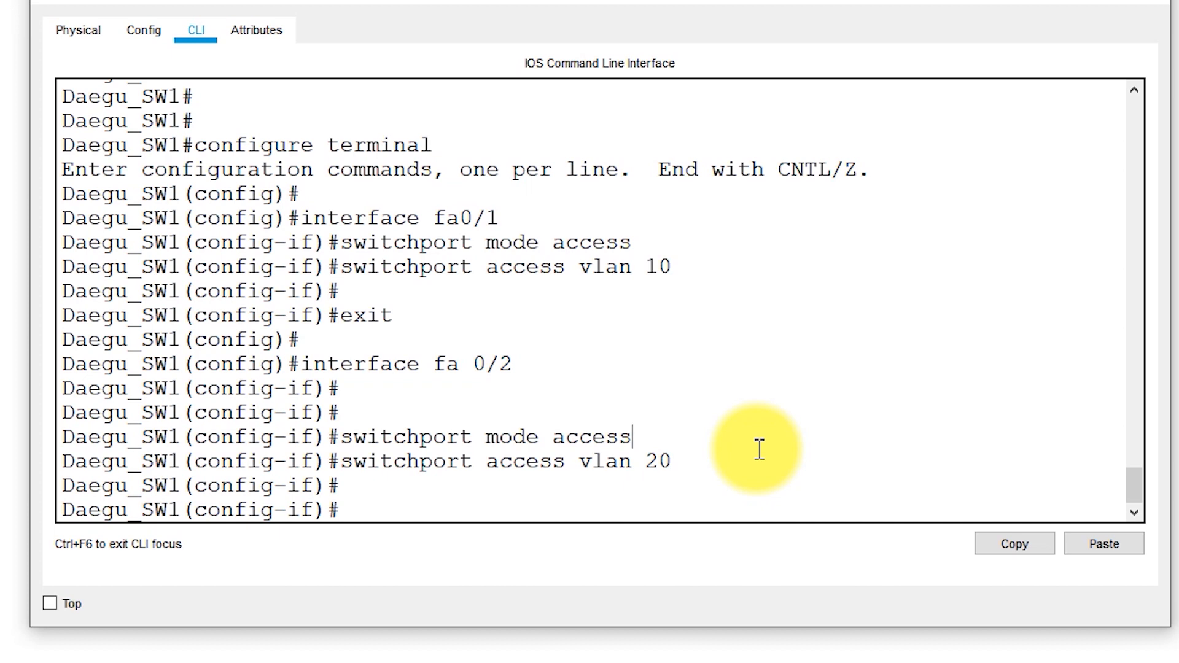
{"action": "key", "text": "ctrl+z"}
{"action": "key", "text": "Return"}
{"action": "key", "text": "Return"}
{"action": "key", "text": "Return"}
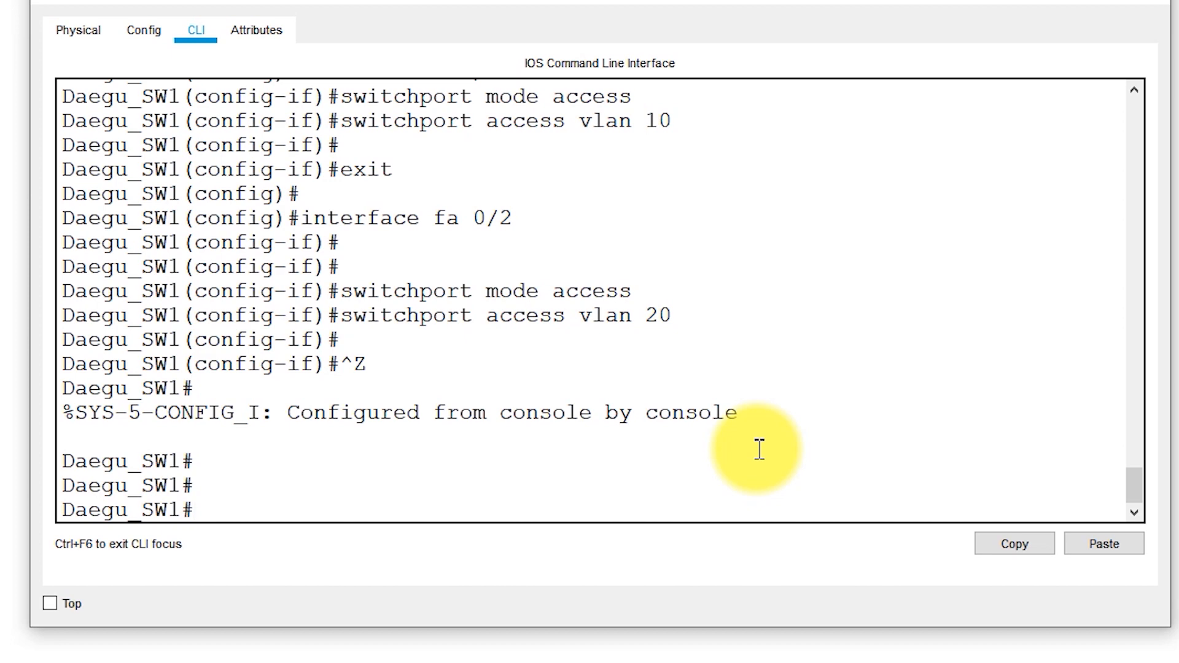
Run show vlan on Daegu_SW1 and examine the port assignments of VLANs 10 and 20
{"action": "type", "text": "show vlan"}
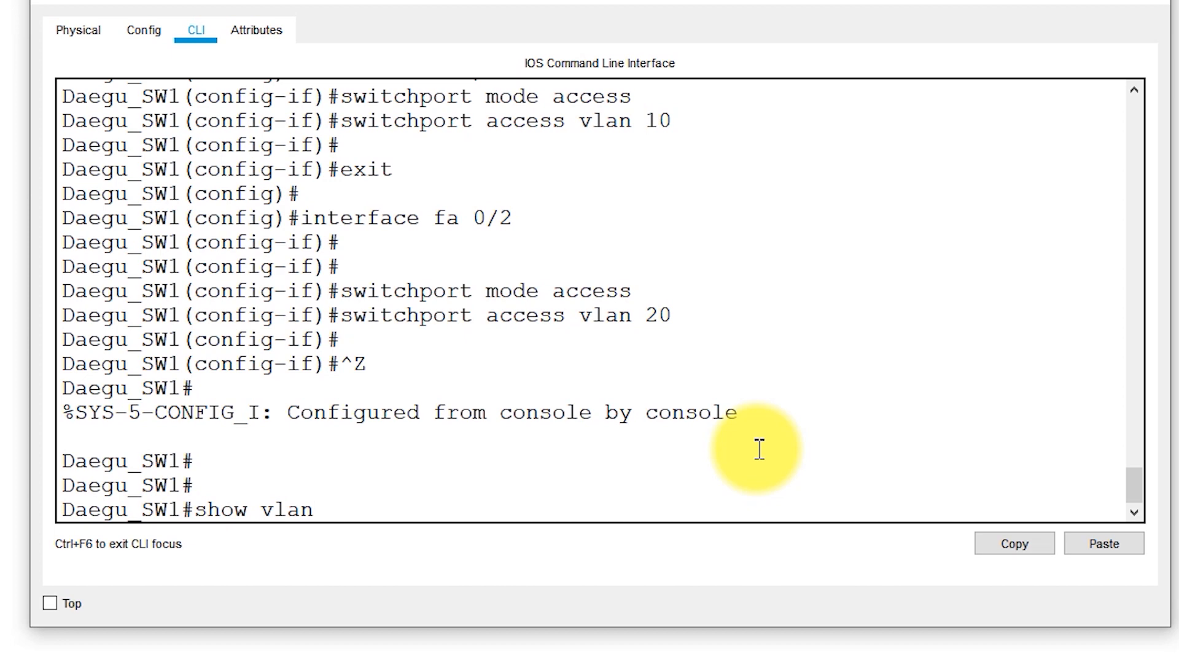
{"action": "key", "text": "Return"}
{"action": "left_click_drag", "start_coordinate": [780, 418], "coordinate": [52, 407]}
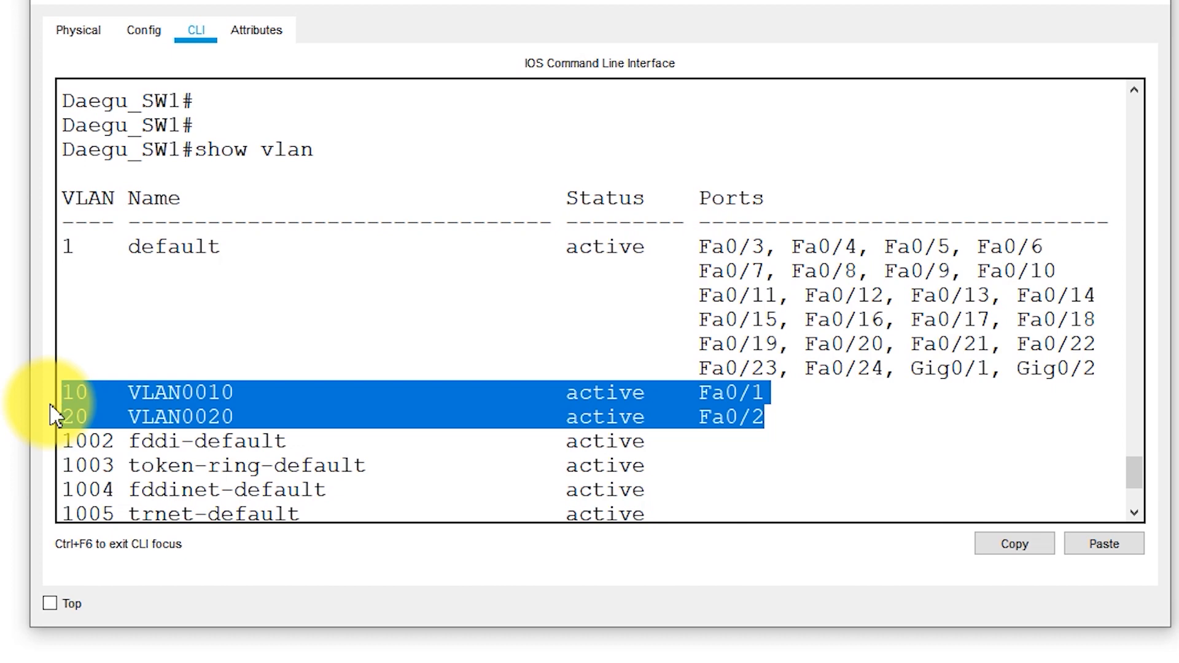
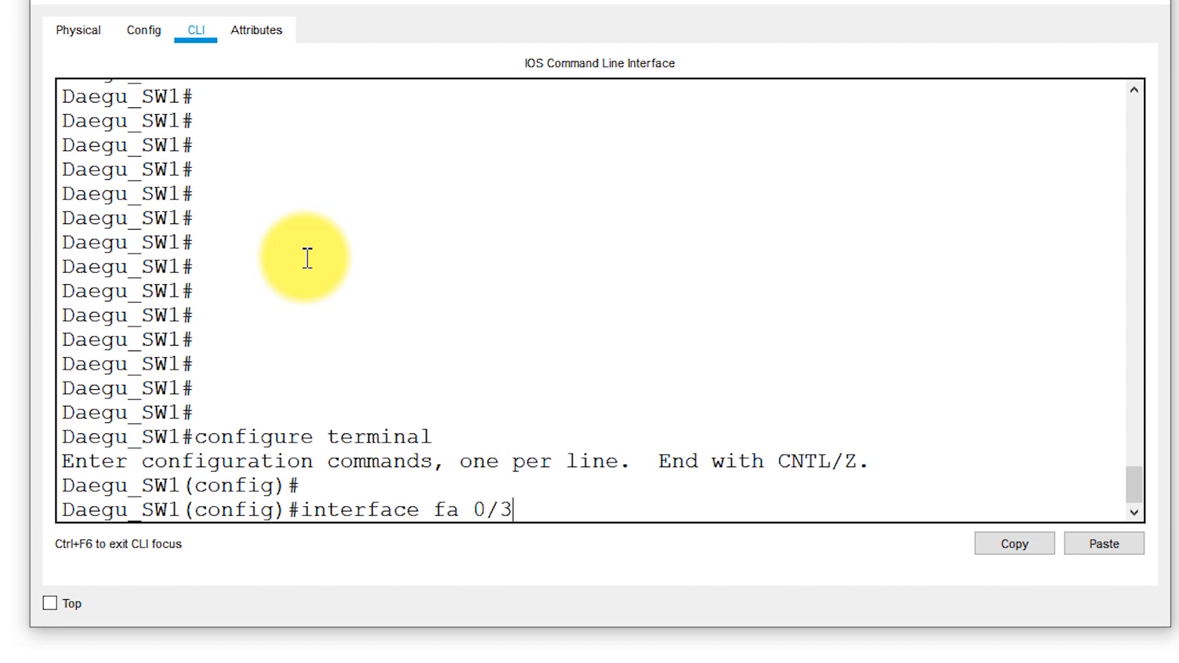
Enter configuration of interface fa 0/3 on Daegu_SW1 and set it to trunk mode with switchport mode trunk
{"action": "key", "text": "Return"}
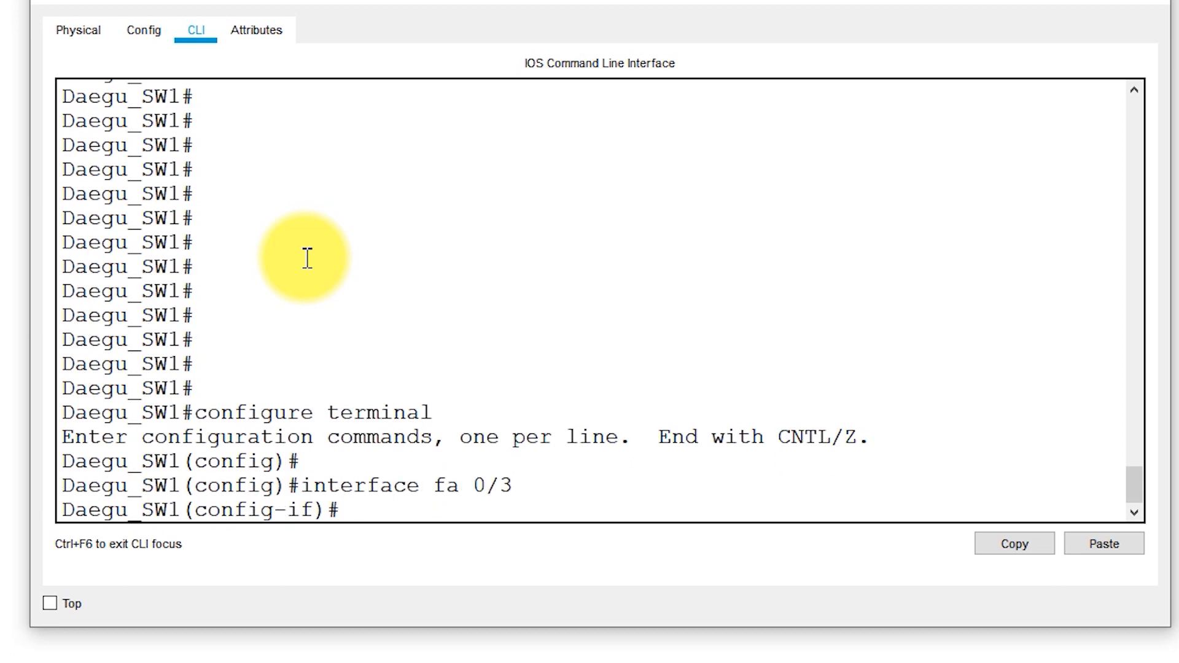
{"action": "key", "text": "Return"}
{"action": "key", "text": "Return"}
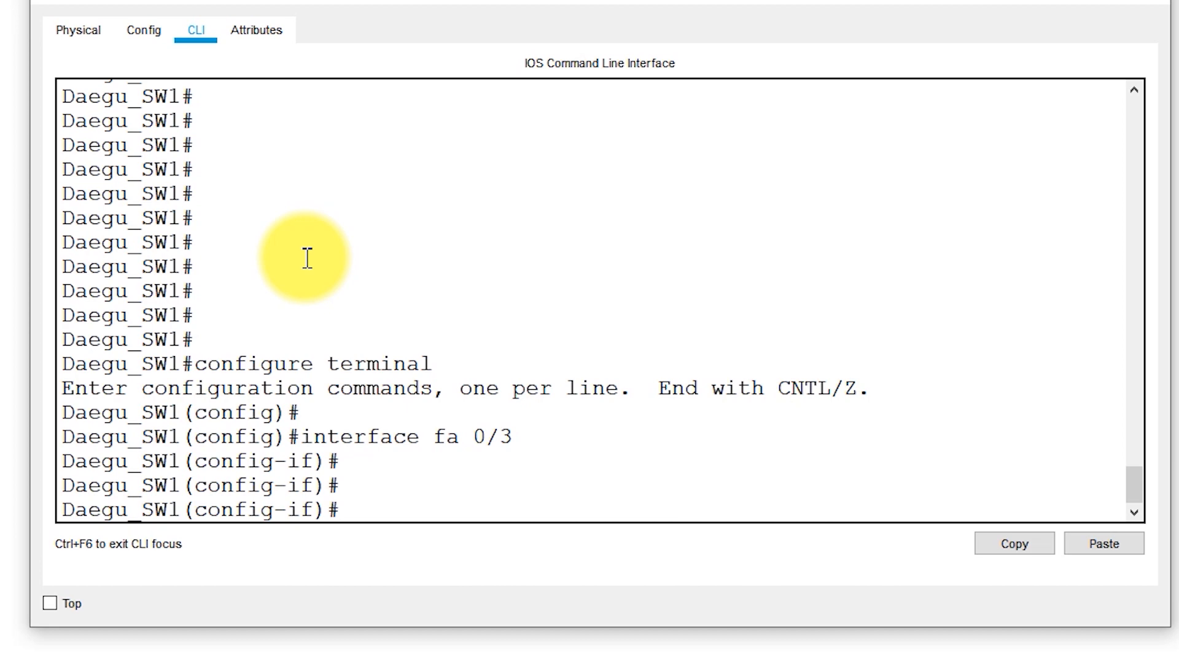
{"action": "type", "text": "switchport mode tru"}
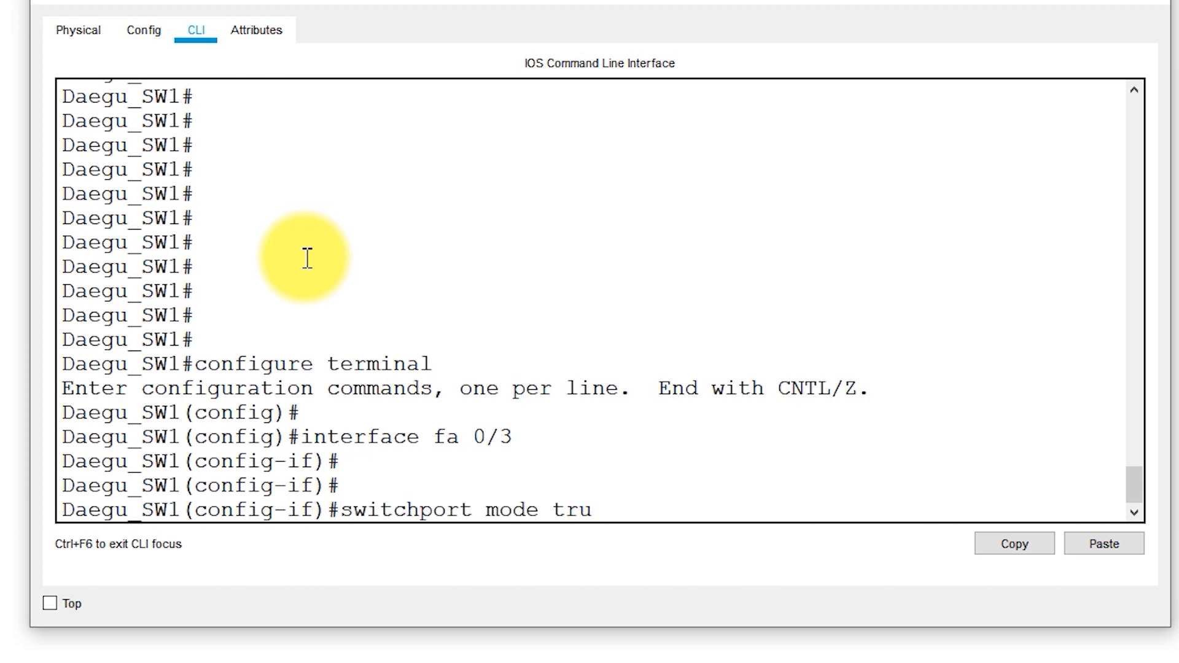
{"action": "type", "text": "nk"}
{"action": "key", "text": "Return"}
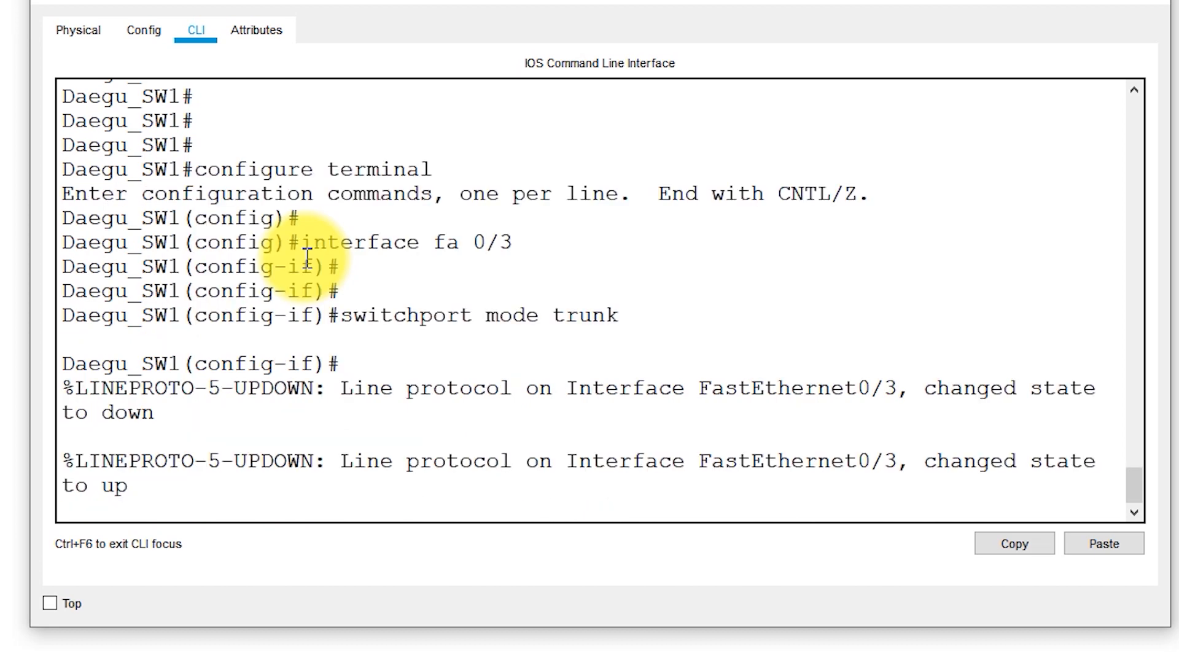
{"action": "key", "text": "Return"}
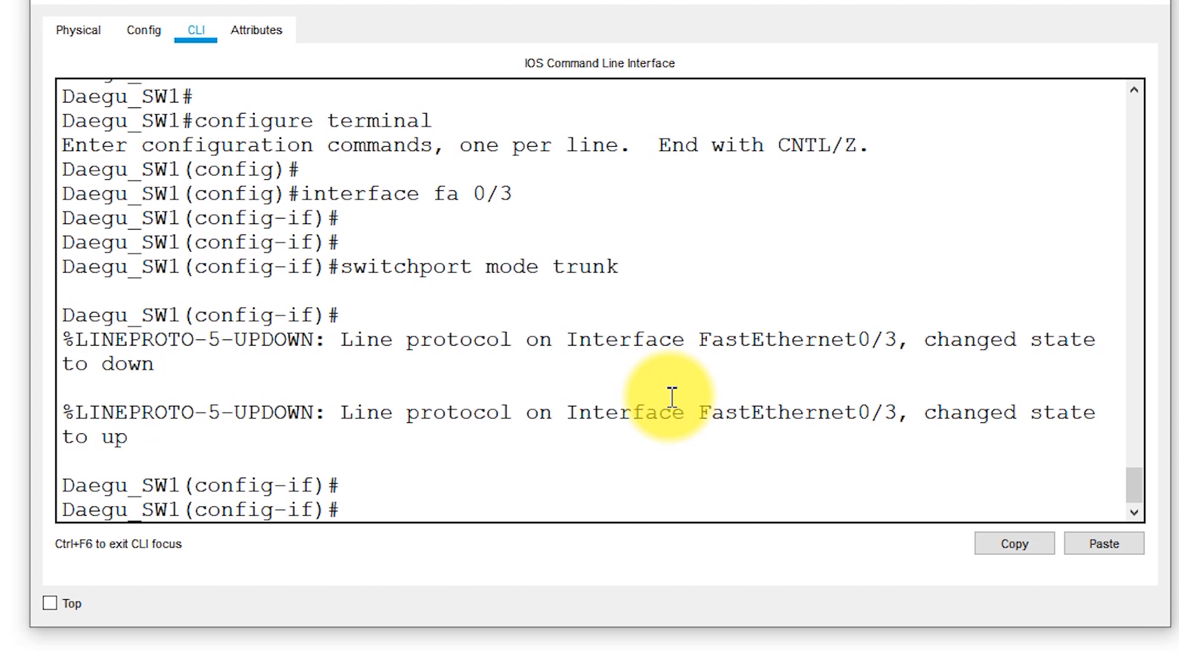
End configuration of interface fa 0/3 on Daegu_SW1 and return directly to the privileged prompt
{"action": "key", "text": "ctrl+z"}
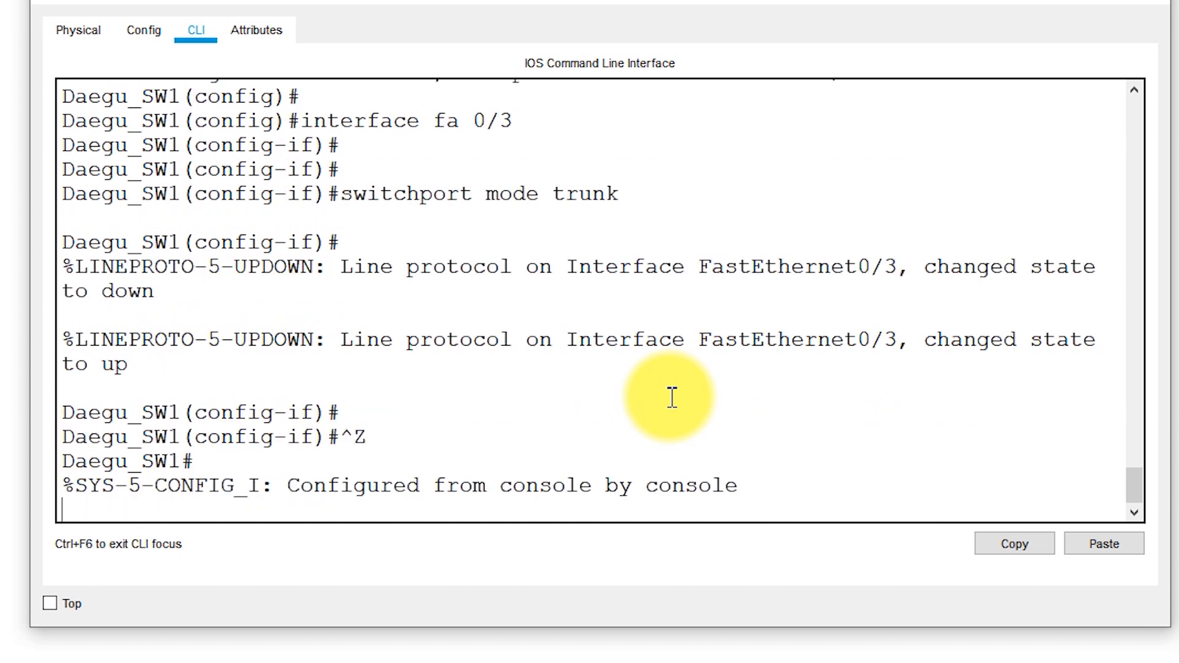
{"action": "key", "text": "Return"}
{"action": "key", "text": "Return"}
{"action": "key", "text": "Return"}
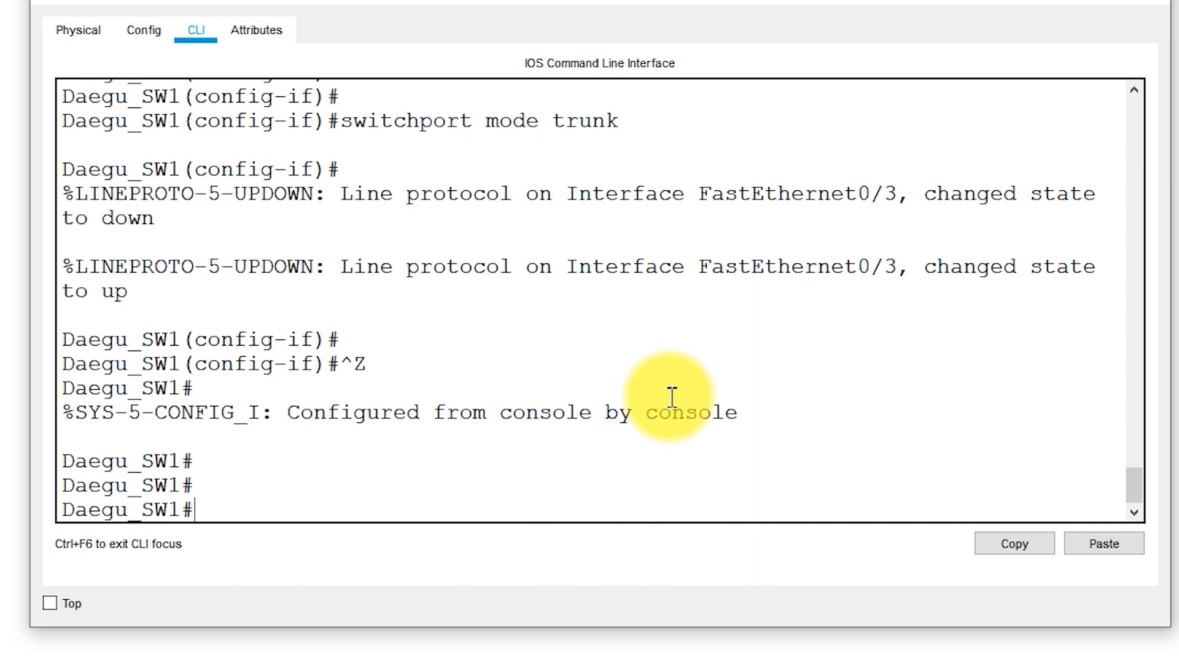
Run show interface trunk on Daegu_SW1 and examine the trunk port, encapsulation, native VLAN and allowed VLANs
{"action": "type", "text": "show interface trunk"}
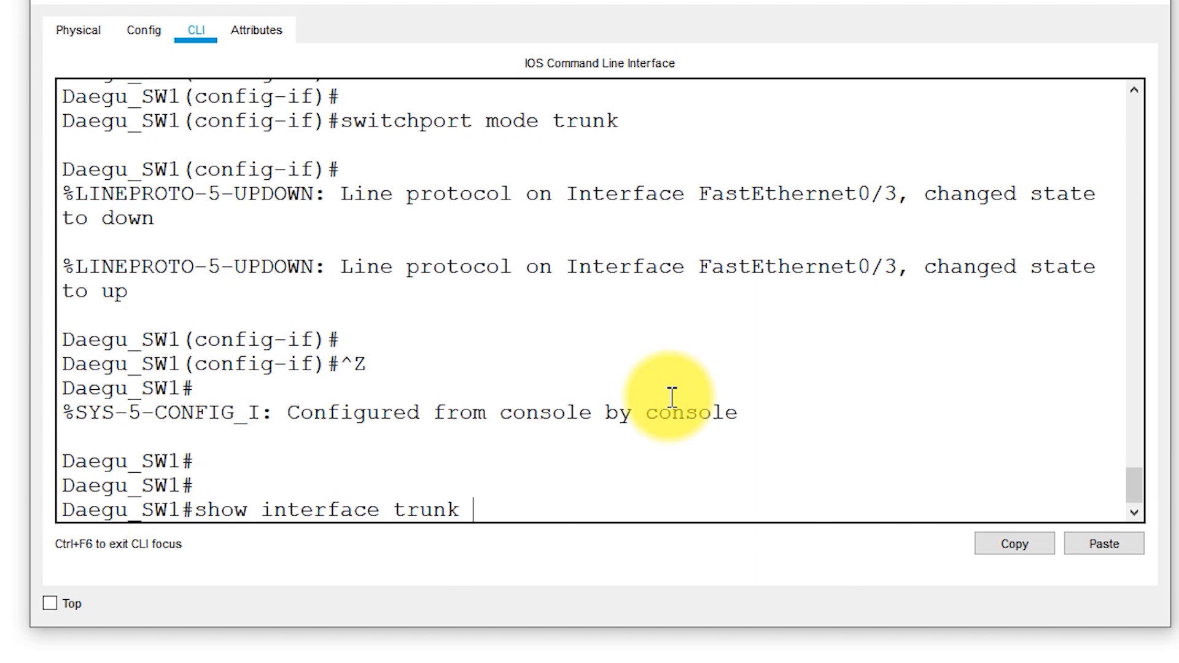
{"action": "key", "text": "Return"}
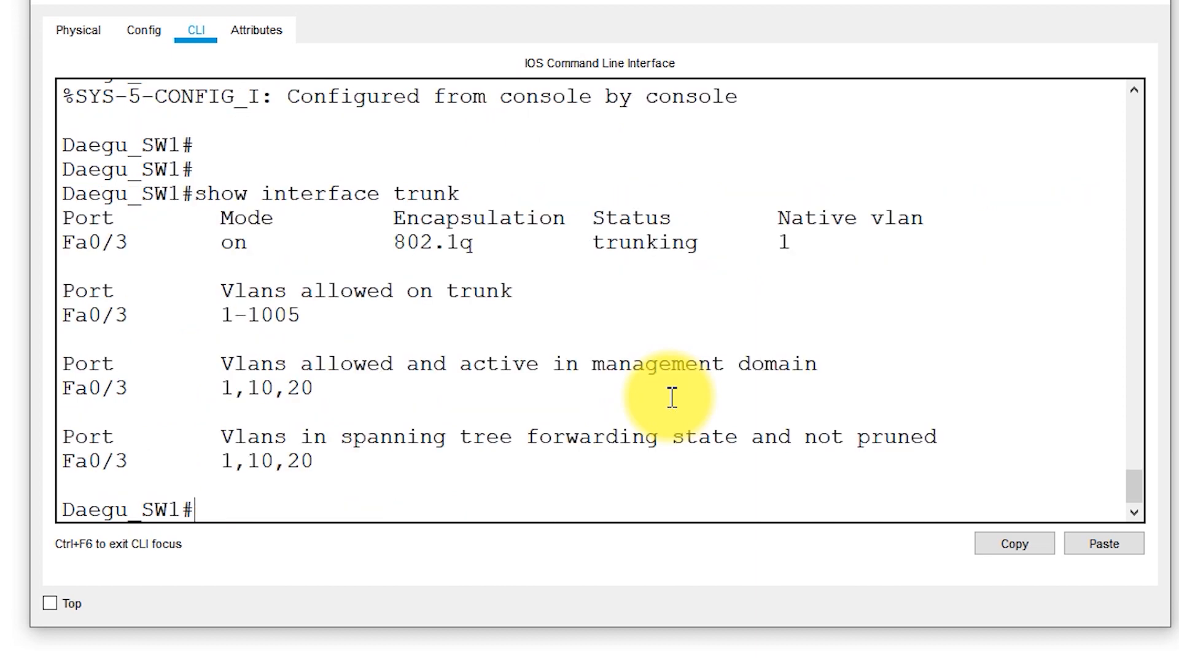
{"action": "left_click", "coordinate": [132, 248]}
{"action": "left_click_drag", "start_coordinate": [132, 249], "coordinate": [59, 255]}
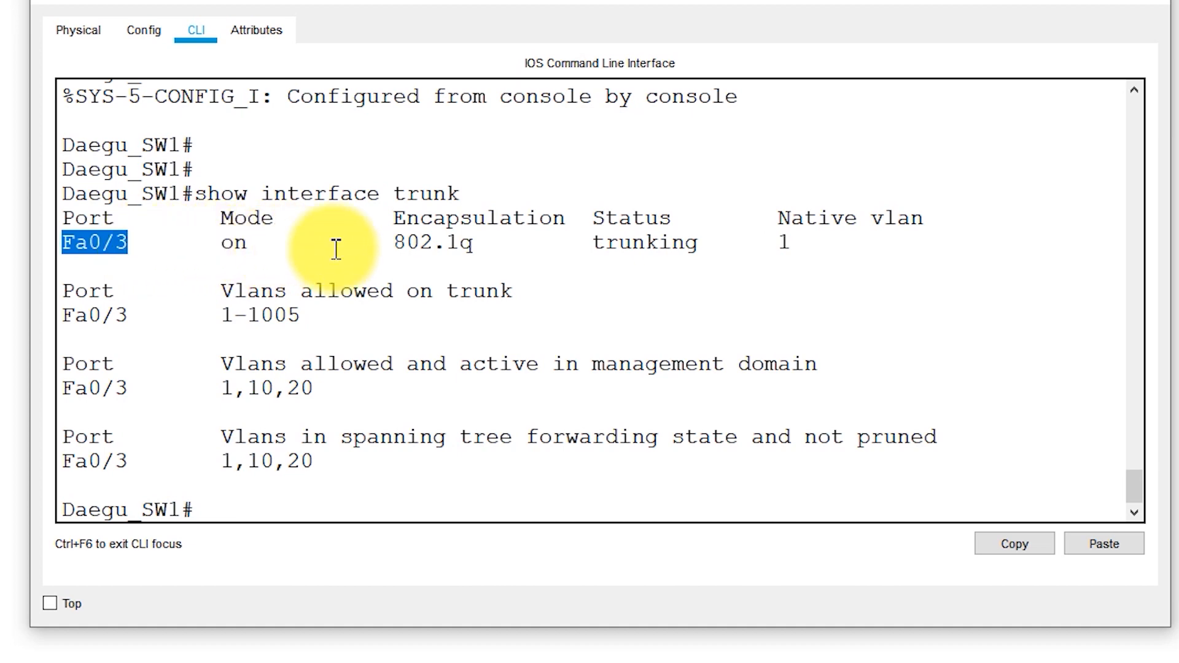
{"action": "left_click_drag", "start_coordinate": [395, 245], "coordinate": [482, 242]}
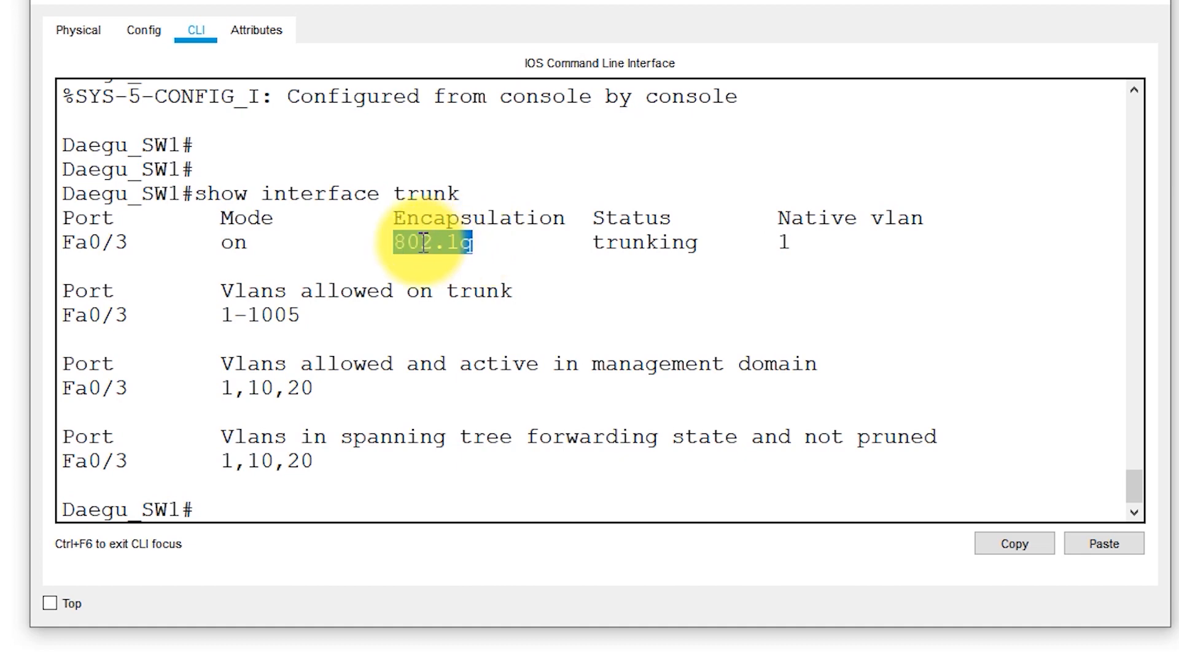
{"action": "left_click_drag", "start_coordinate": [772, 245], "coordinate": [826, 247]}
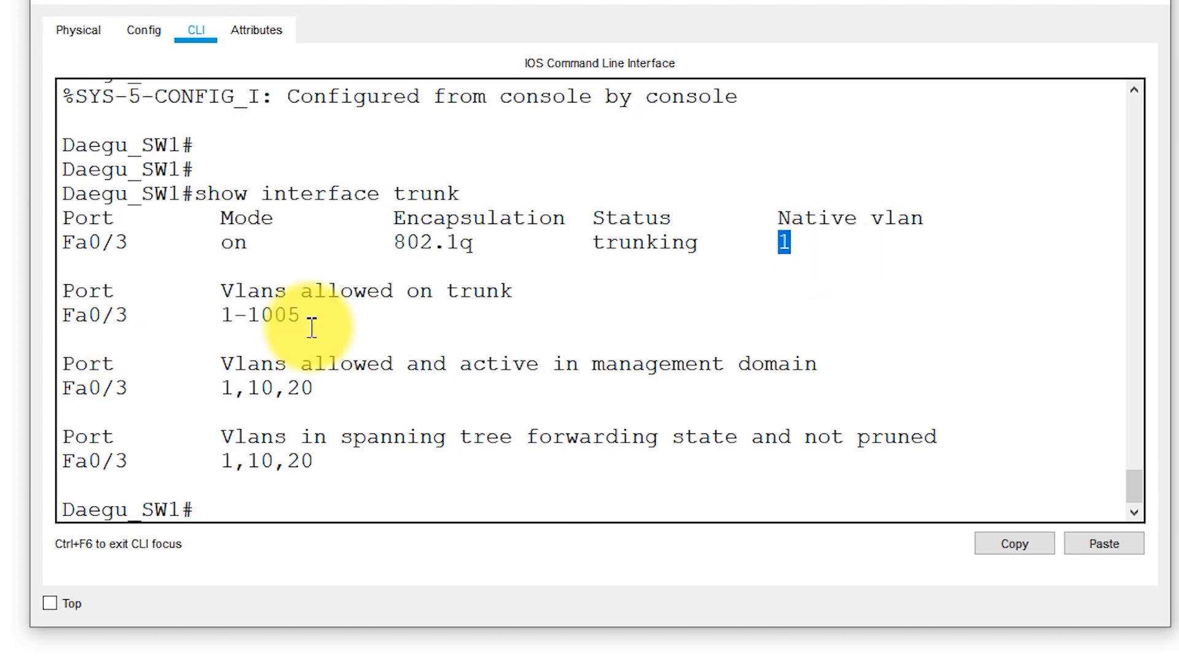
{"action": "left_click_drag", "start_coordinate": [304, 316], "coordinate": [209, 316]}
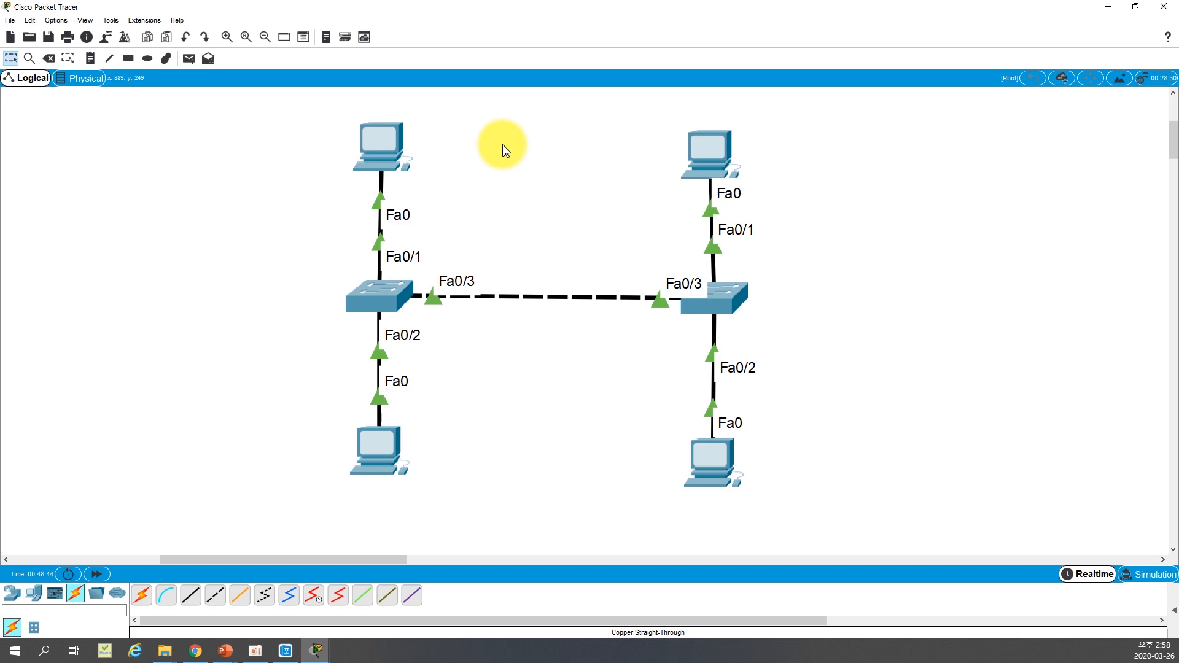
Give PC1, above the first switch, the static IP address 192.168.10.100 with subnet mask 255.255.255.0
{"action": "left_click", "coordinate": [370, 137]}
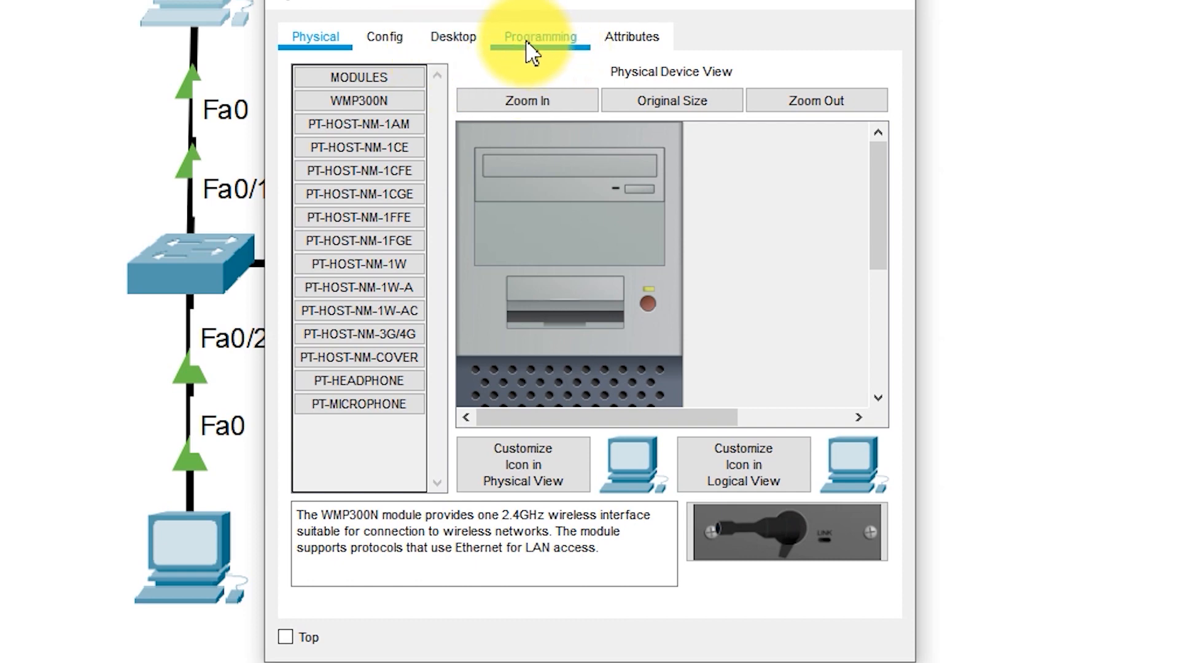
{"action": "left_click", "coordinate": [454, 38]}
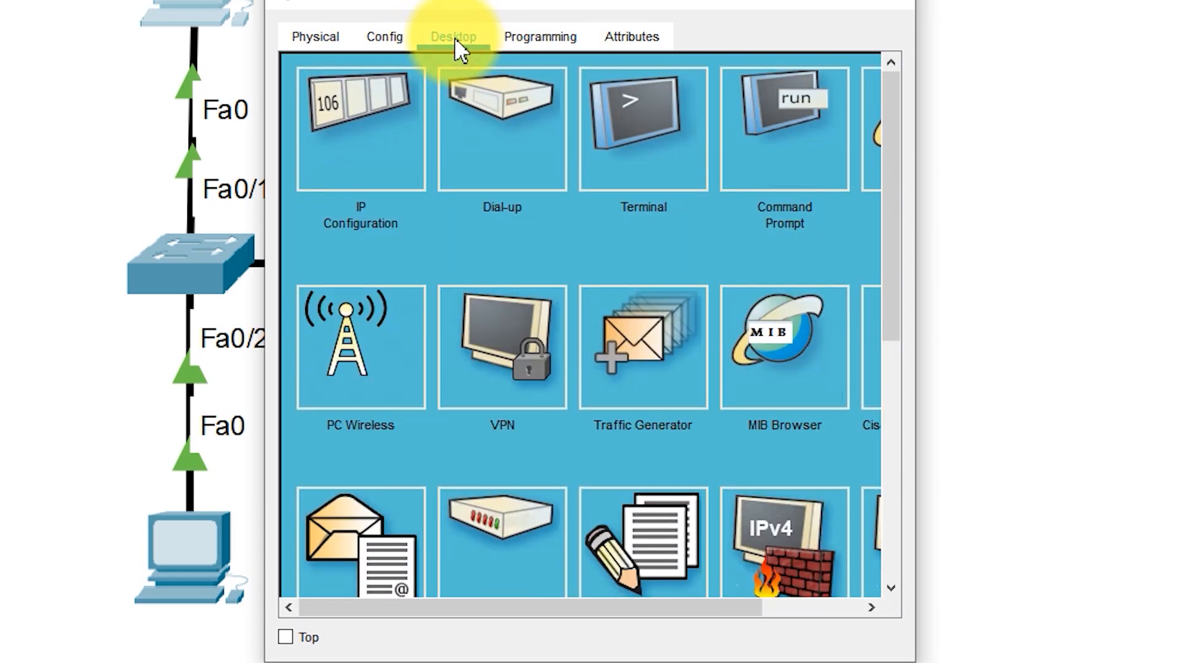
{"action": "left_click", "coordinate": [409, 149]}
{"action": "left_click", "coordinate": [526, 199]}
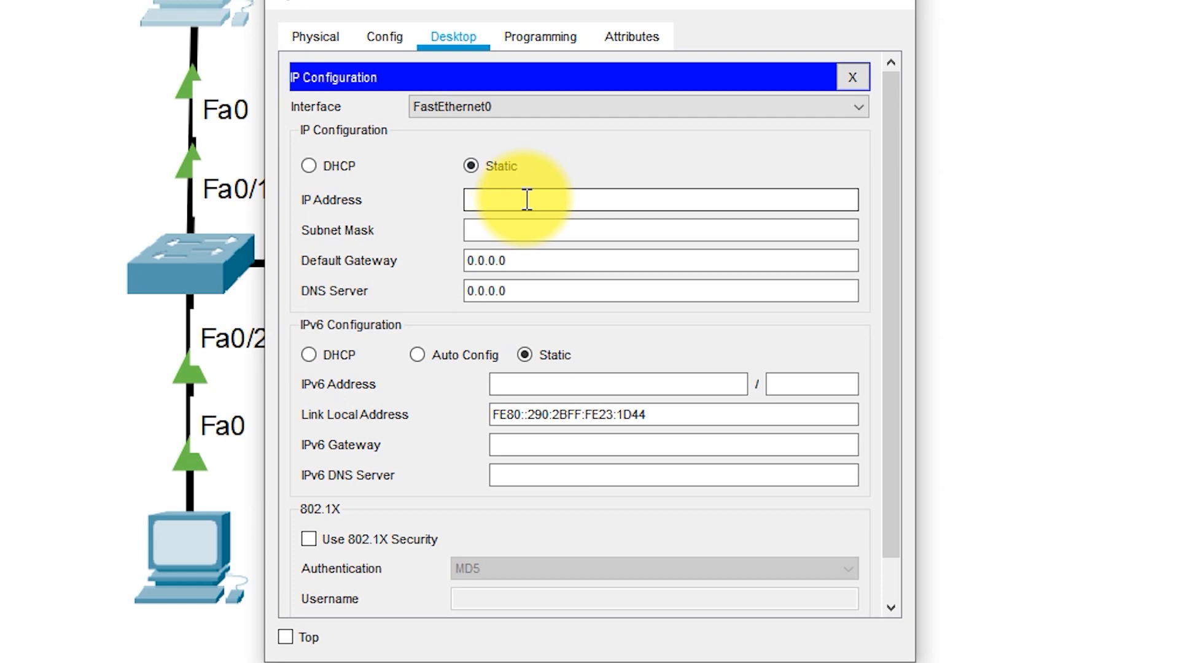
{"action": "type", "text": "192.168.10.100"}
{"action": "left_click", "coordinate": [688, 219]}
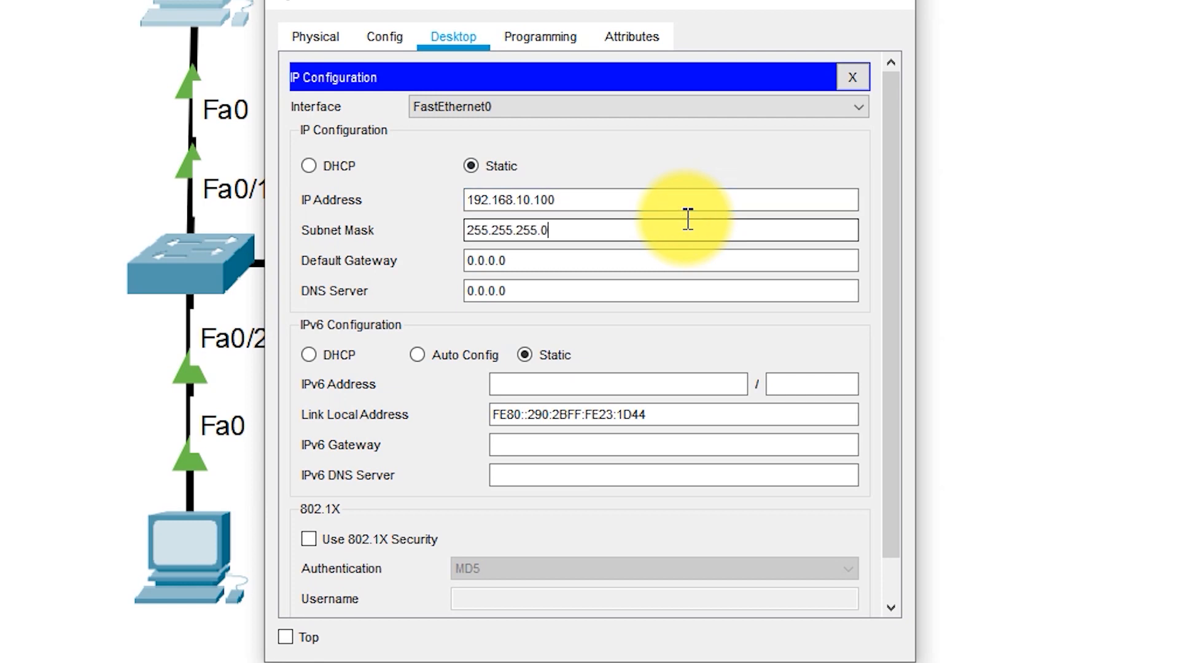
{"action": "key", "text": "Tab"}
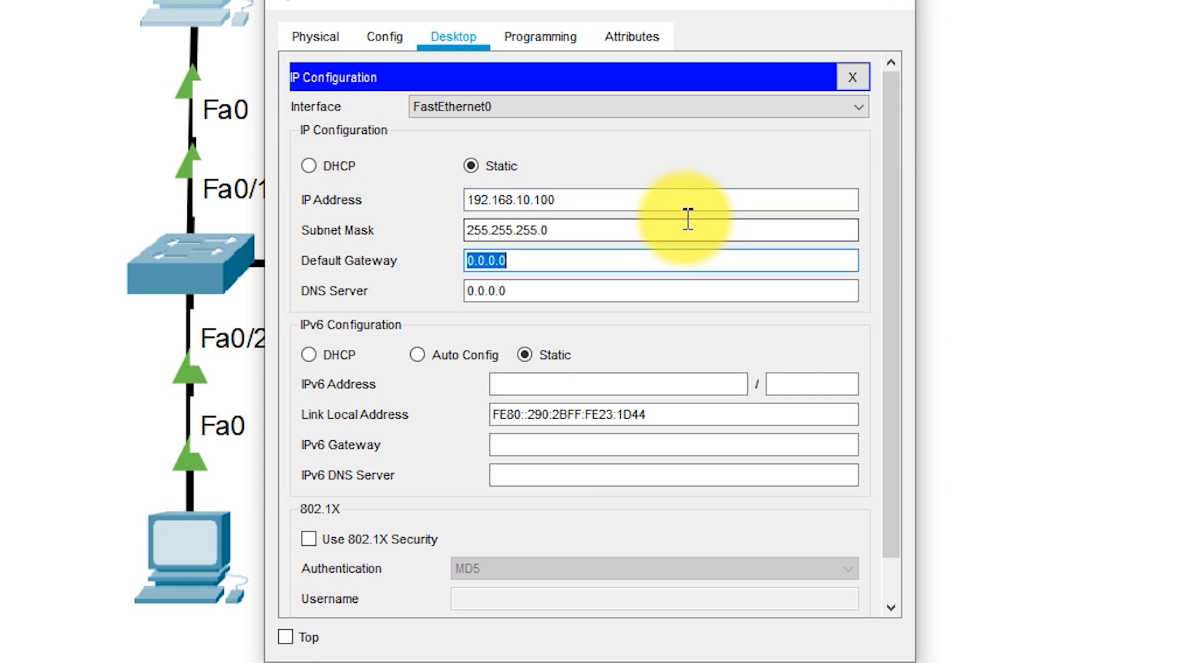
Set PC1's default gateway to 192.168.10.1 and close its configuration window
{"action": "key", "text": "BackSpace"}
{"action": "type", "text": "192.168.10."}
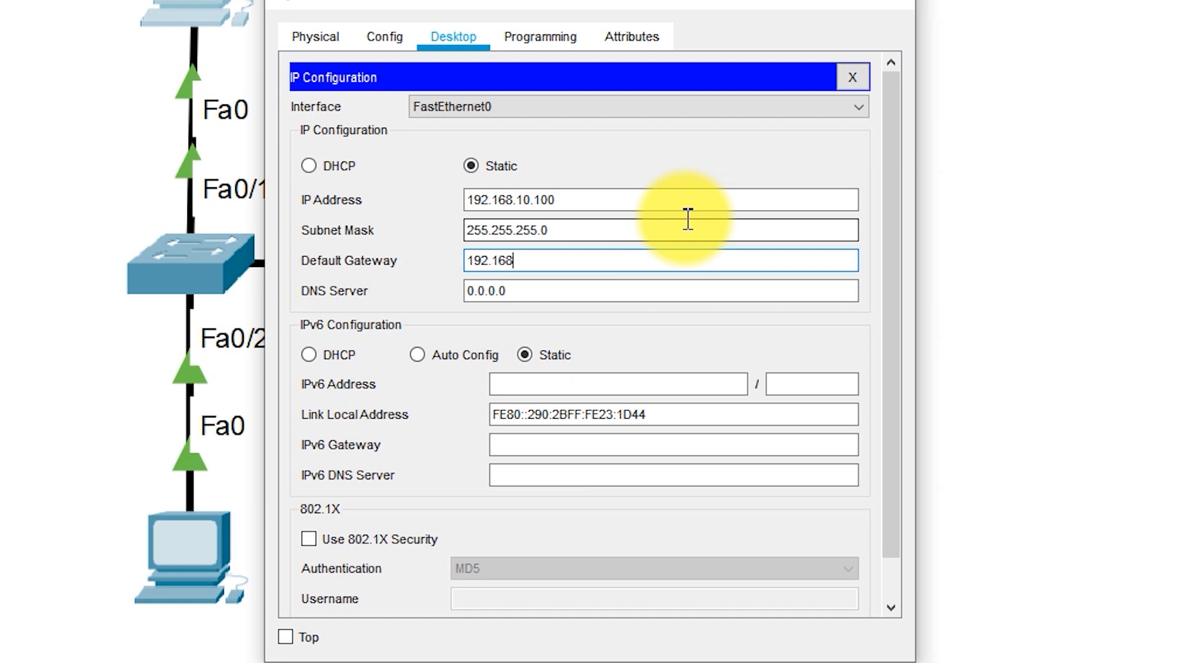
{"action": "type", "text": "1"}
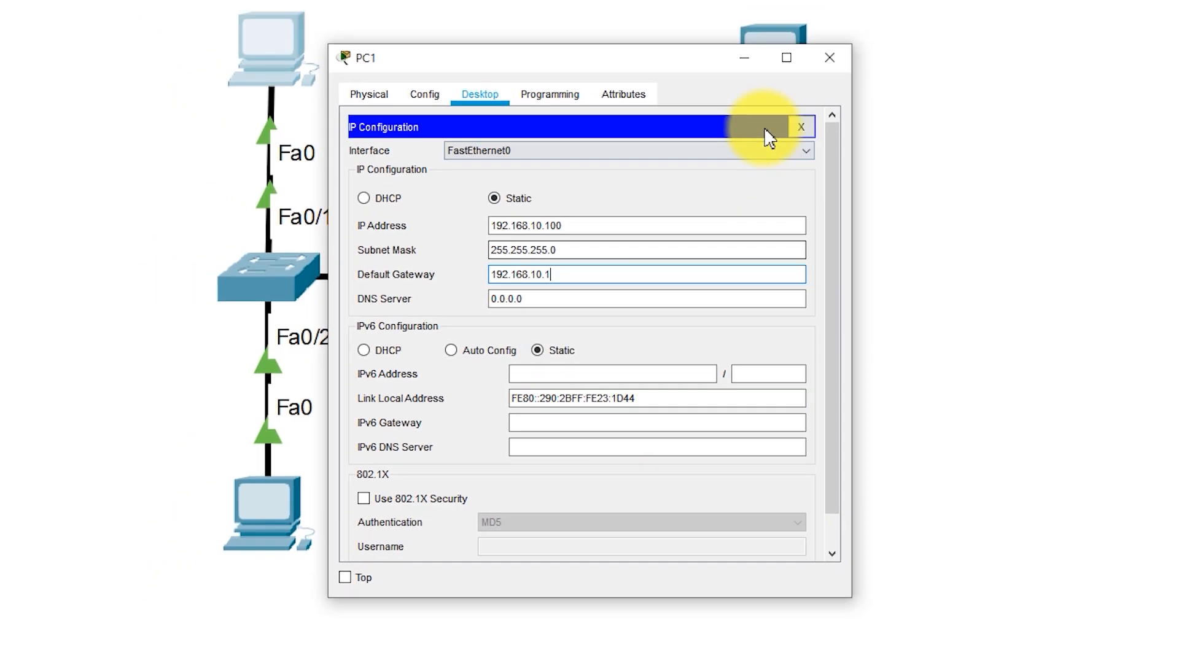
{"action": "left_click", "coordinate": [800, 127]}
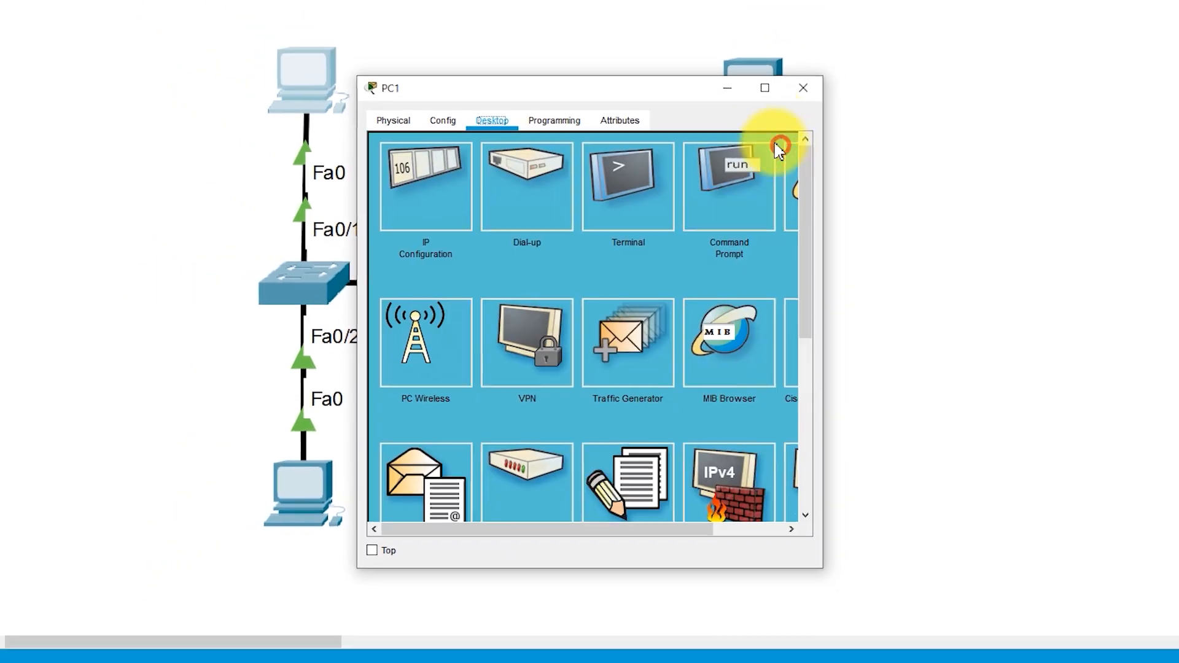
{"action": "left_click", "coordinate": [830, 58]}
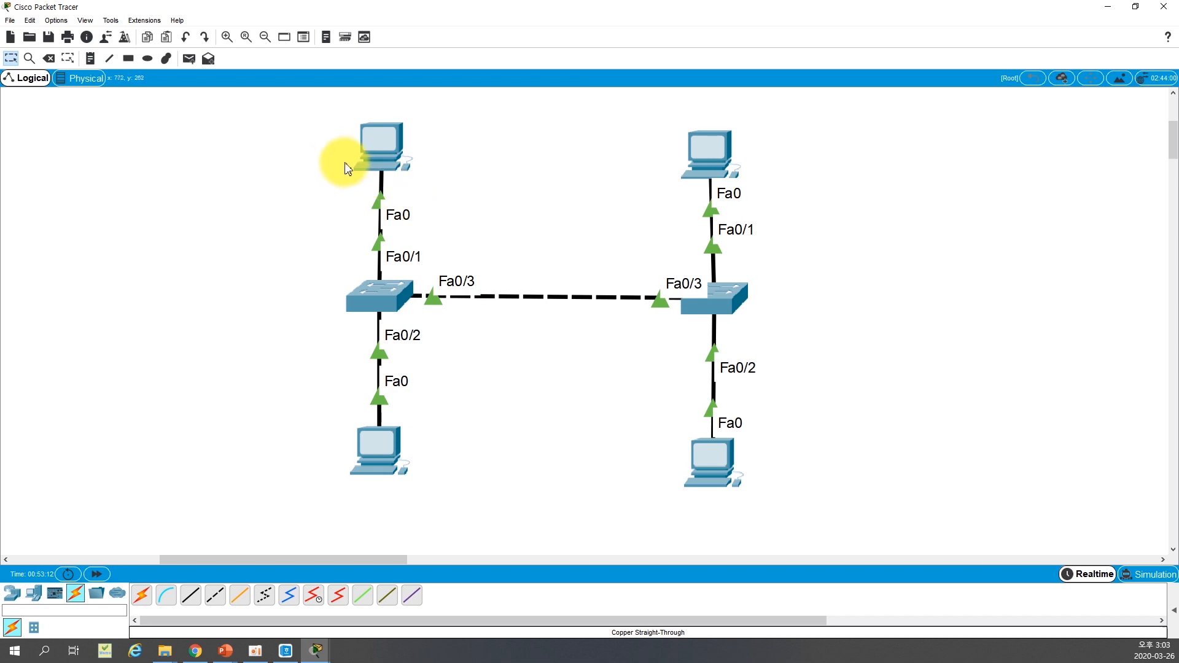
Ping 192.168.10.200 from PC1's command prompt to test connectivity within VLAN 10
{"action": "left_click", "coordinate": [400, 150]}
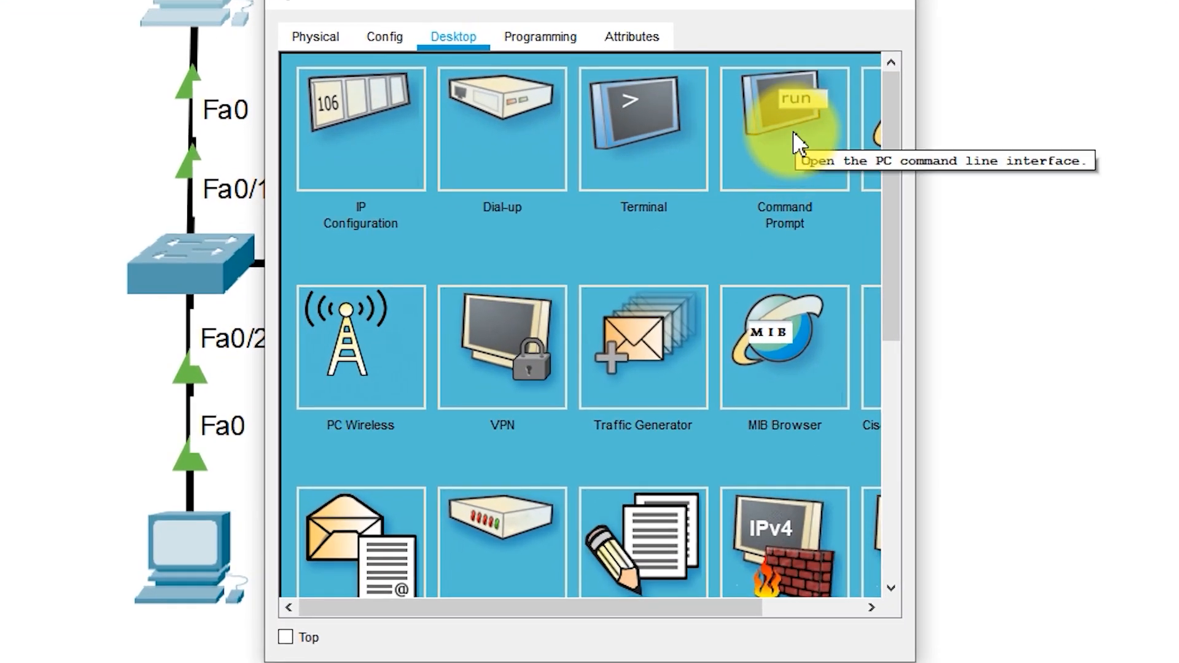
{"action": "left_click", "coordinate": [793, 133]}
{"action": "type", "text": "ping"}
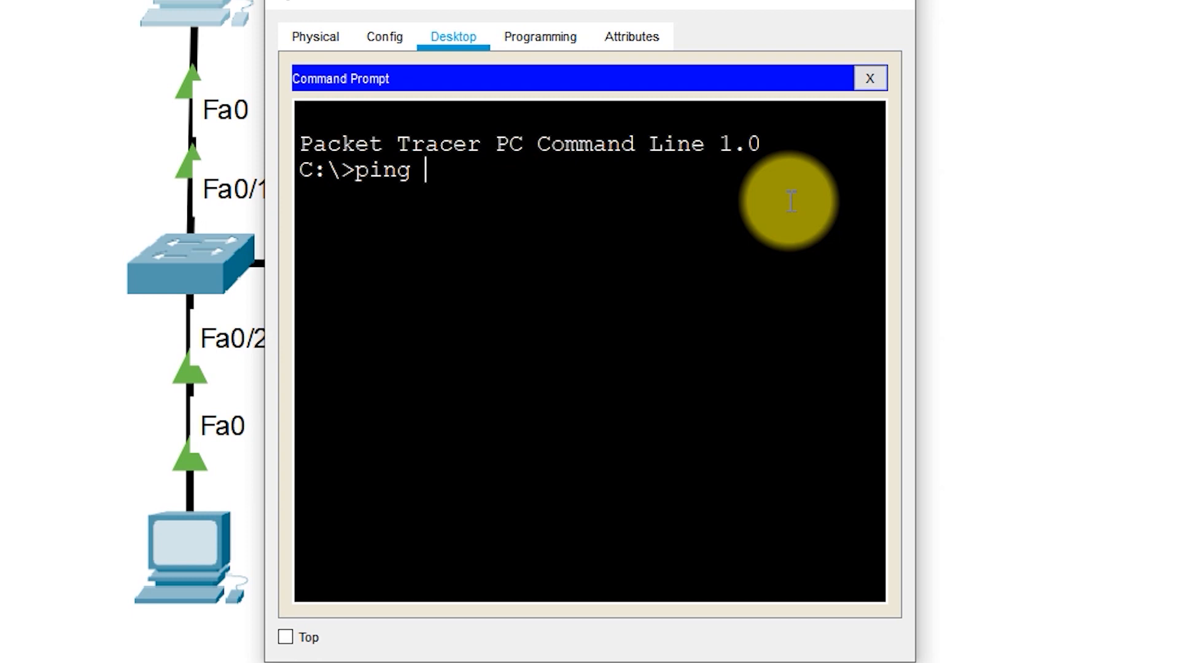
{"action": "type", "text": " 192.168.10.200"}
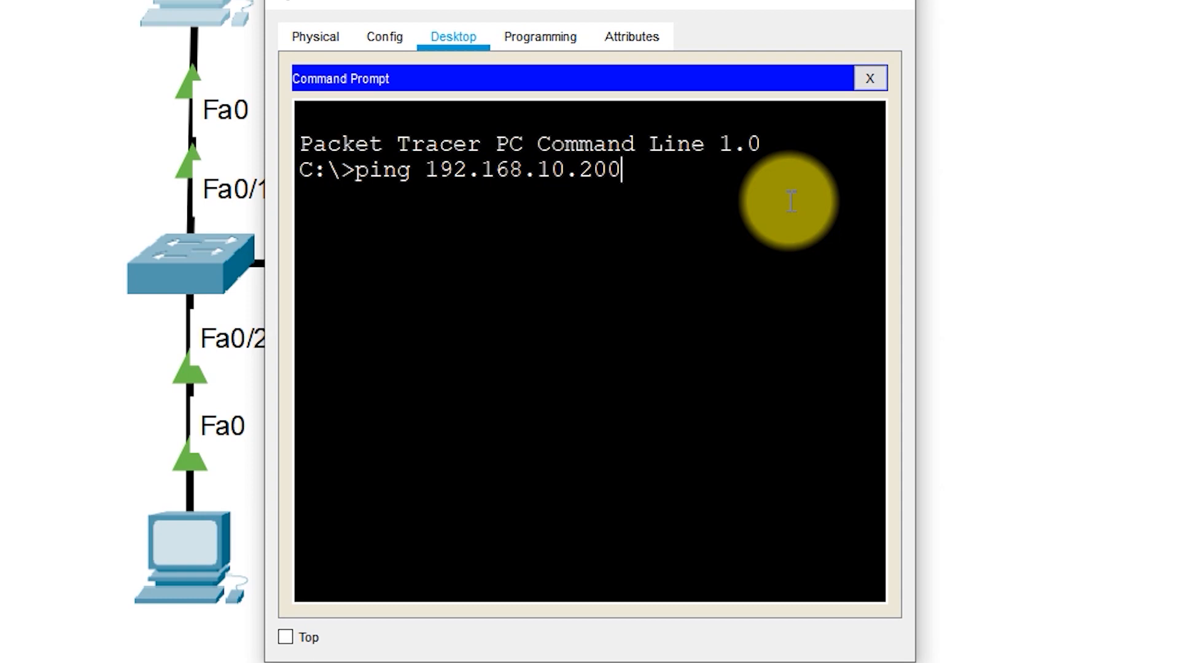
{"action": "key", "text": "Return"}
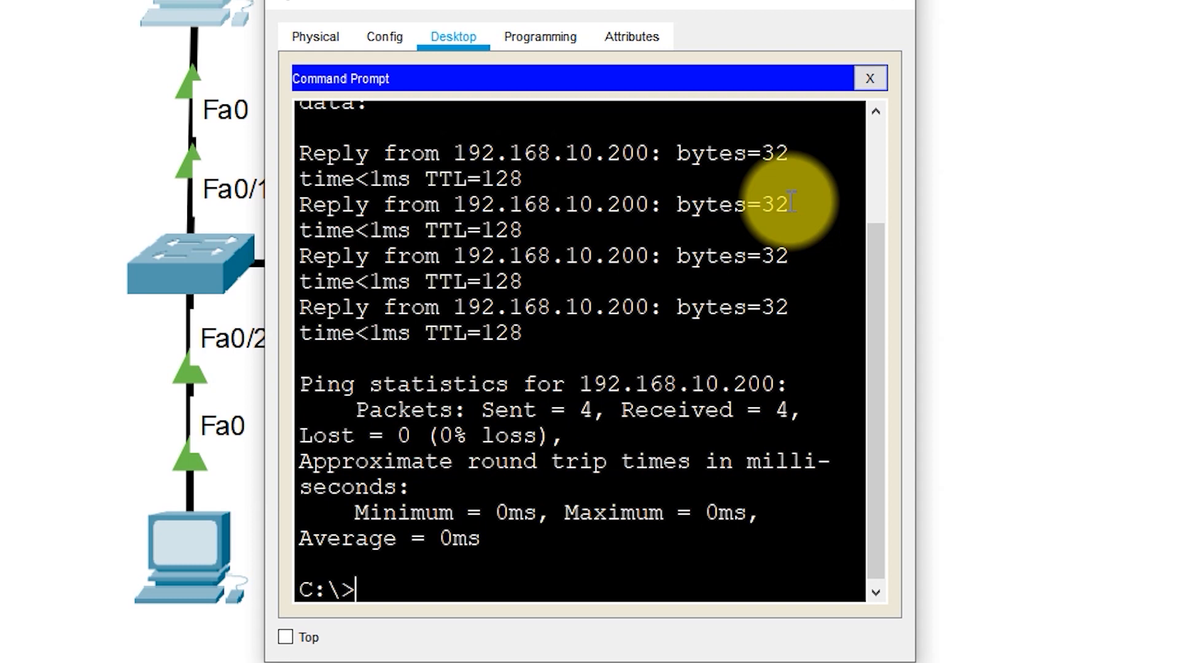
{"action": "key", "text": "Return"}
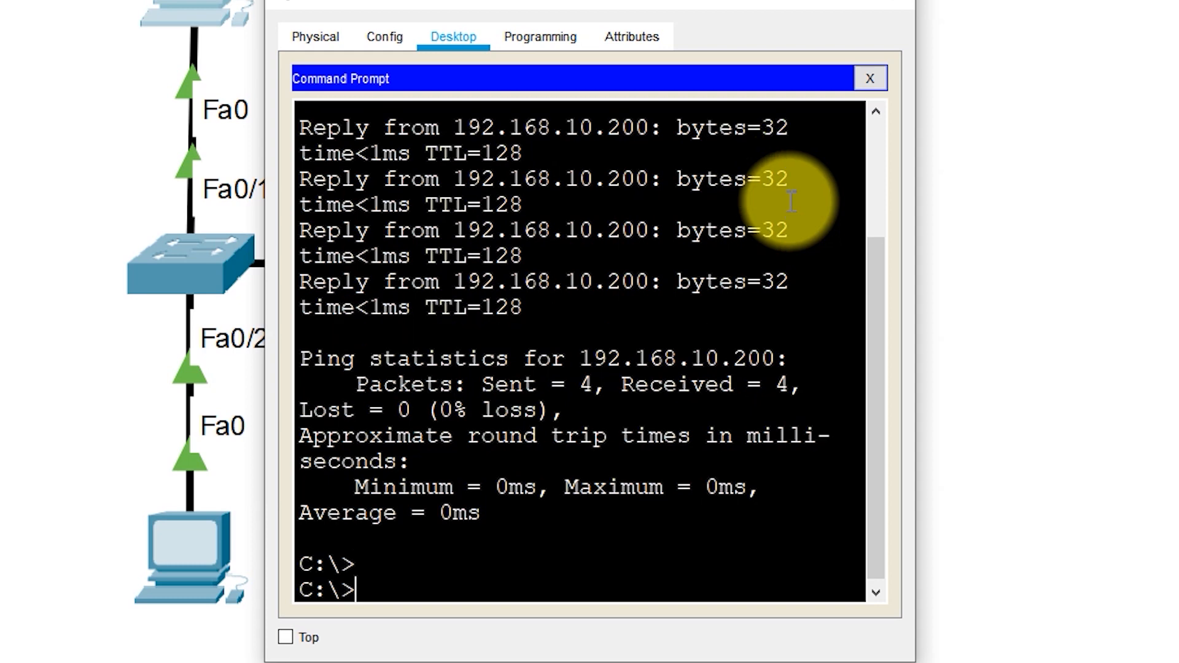
Ping 192.168.20.100 from PC1 to test connectivity between VLAN 10 and VLAN 20
{"action": "type", "text": "ping 192.168.20.10"}
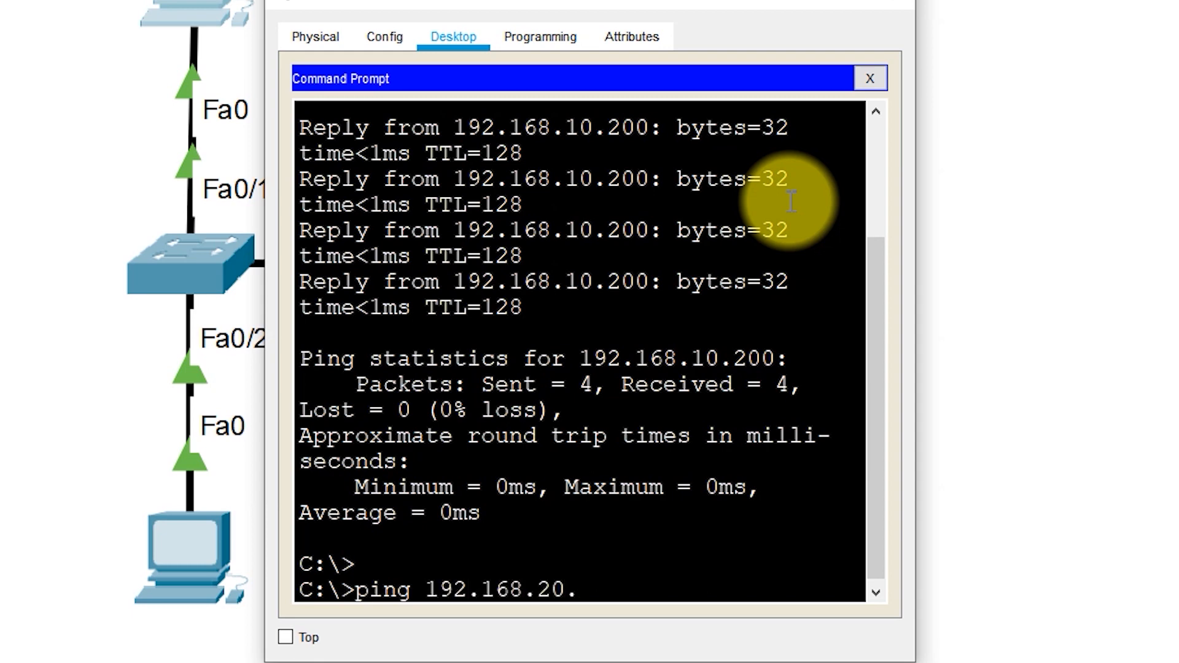
{"action": "type", "text": "0"}
{"action": "key", "text": "Return"}
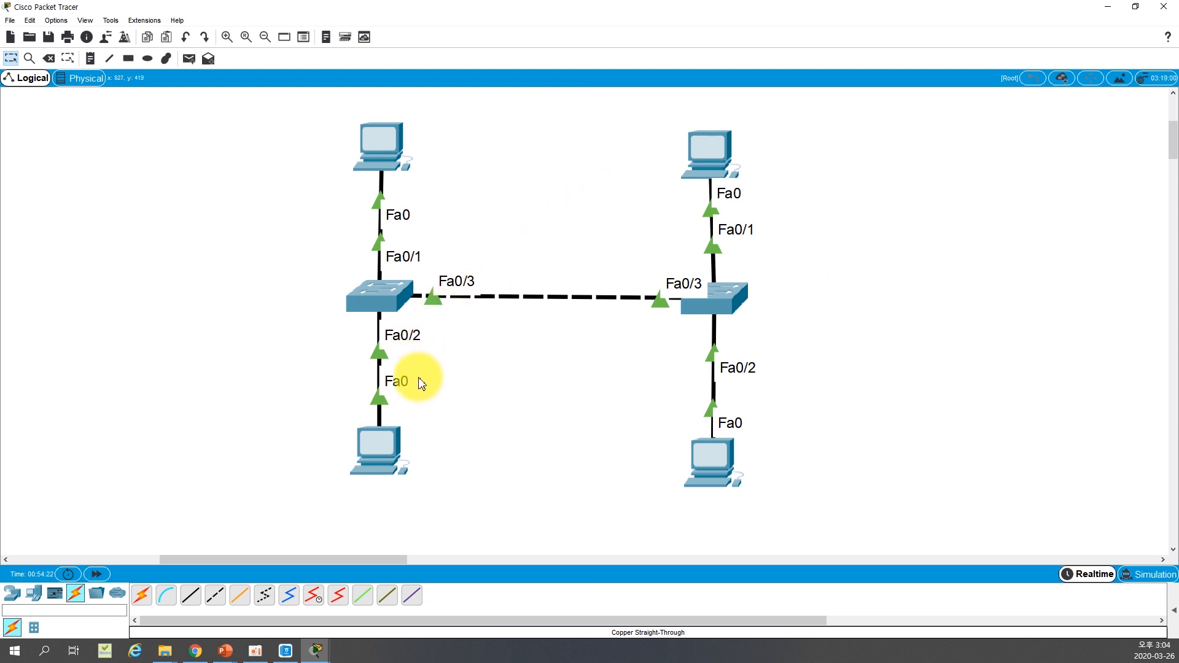
Ping 192.168.20.200 from the command prompt of PC0, below the first switch, to test connectivity within VLAN 20
{"action": "left_click", "coordinate": [377, 436]}
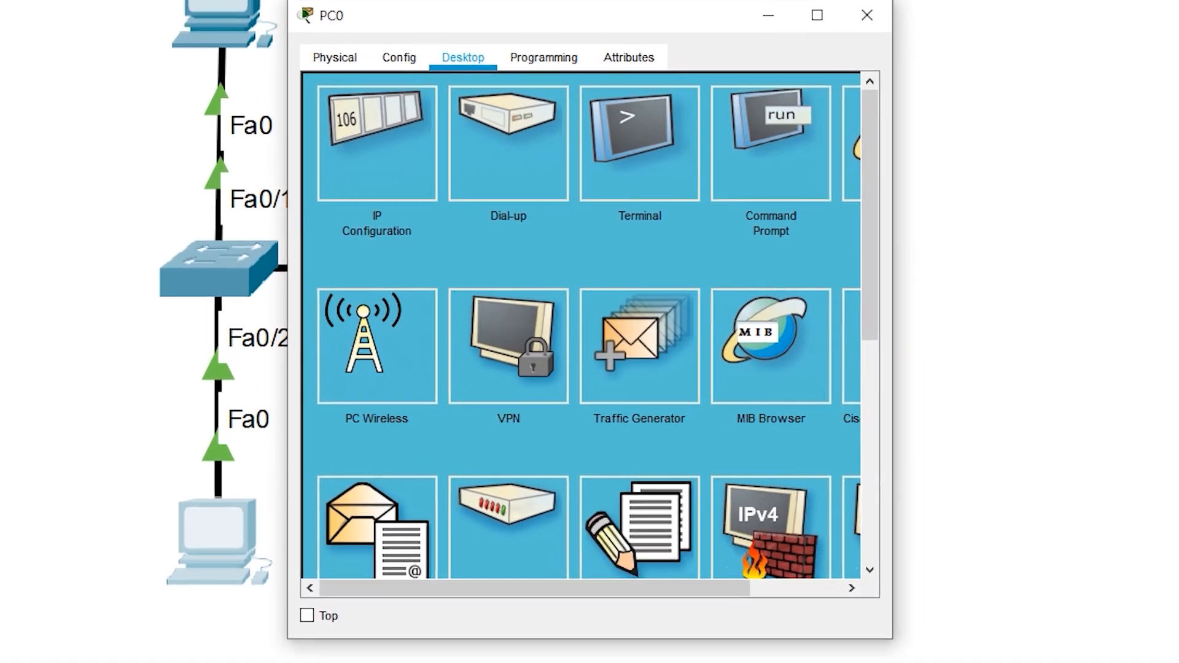
{"action": "left_click", "coordinate": [746, 169]}
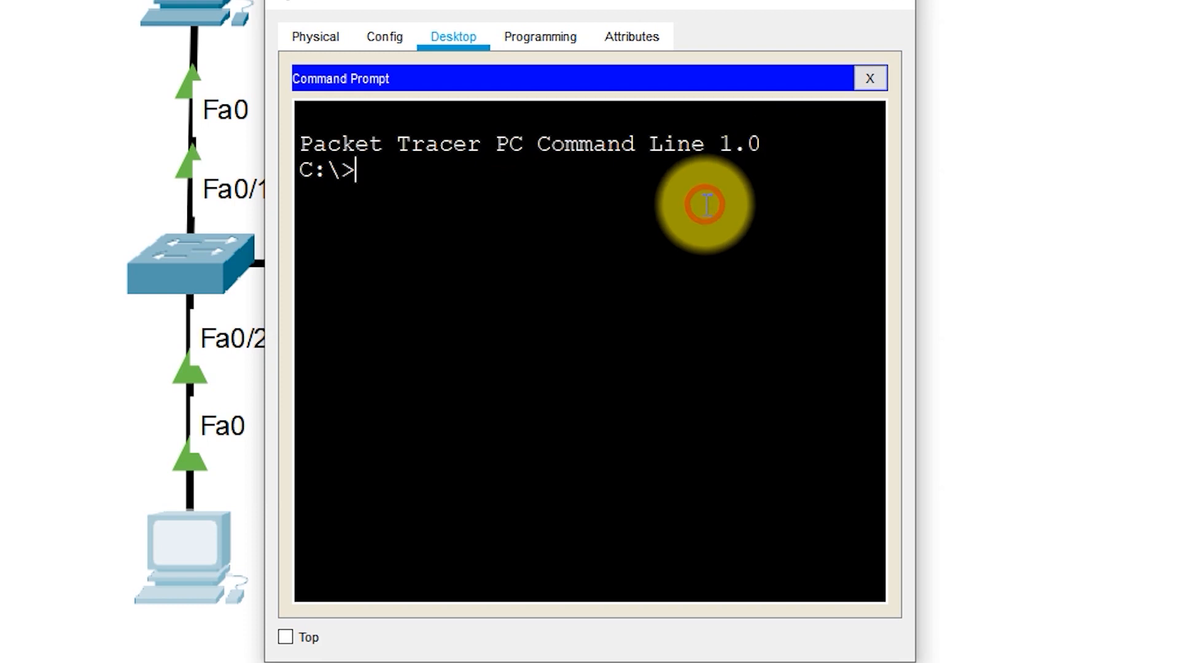
{"action": "type", "text": "ping "}
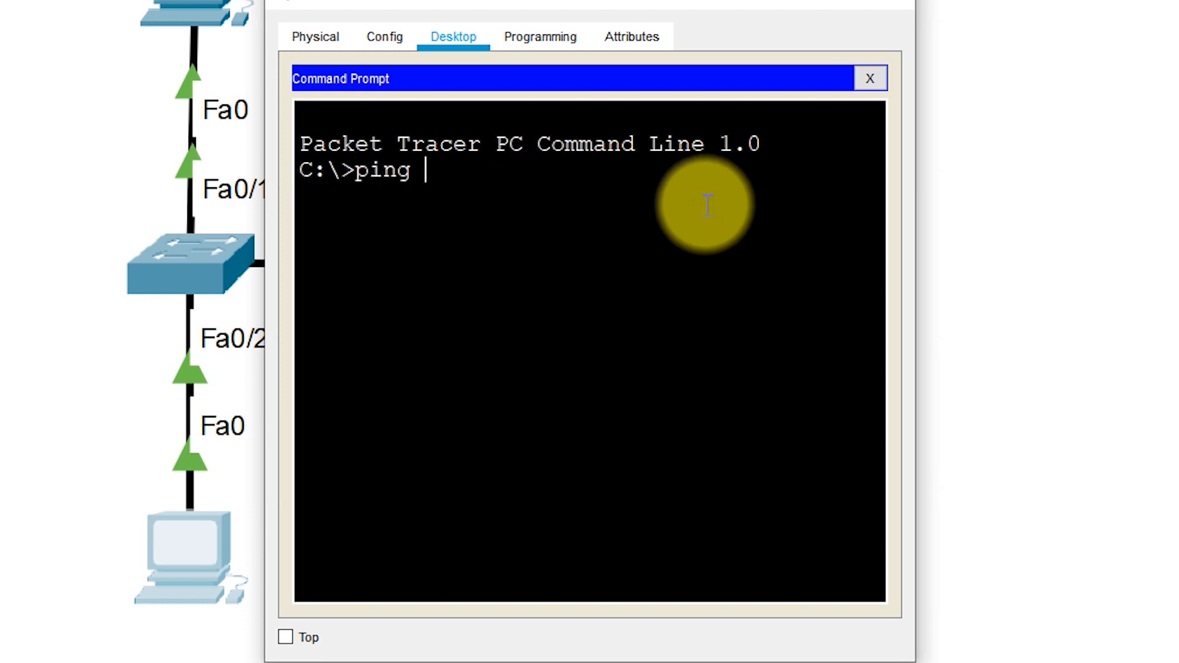
{"action": "type", "text": "192.168."}
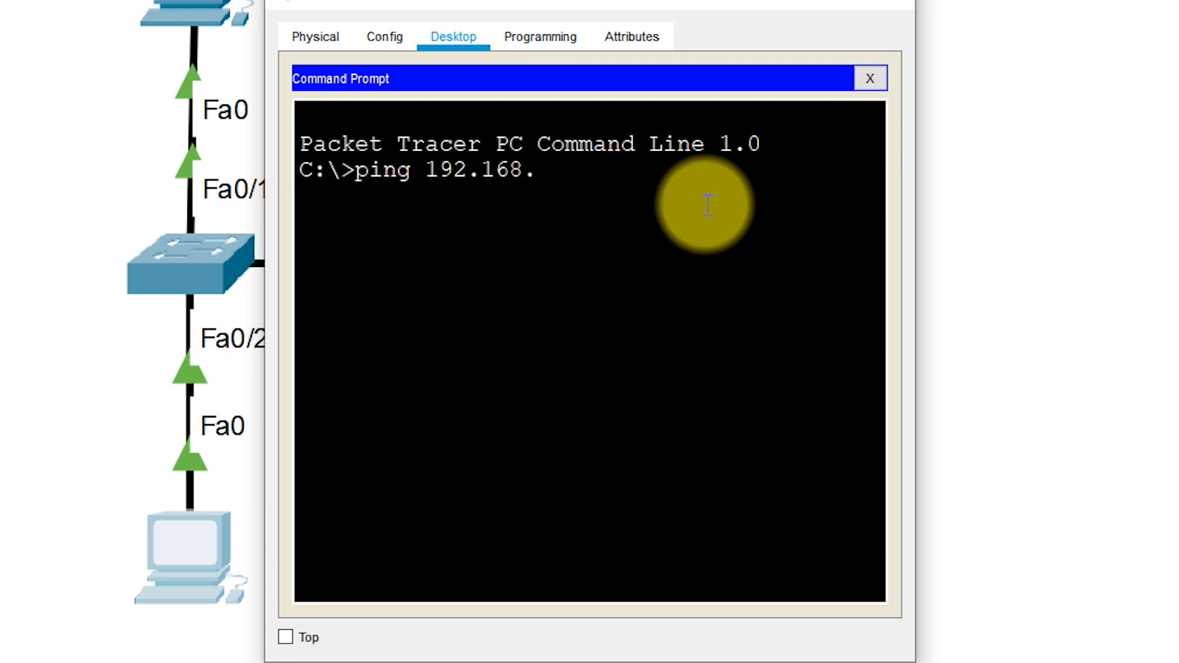
{"action": "type", "text": "20.2000"}
{"action": "key", "text": "Return"}
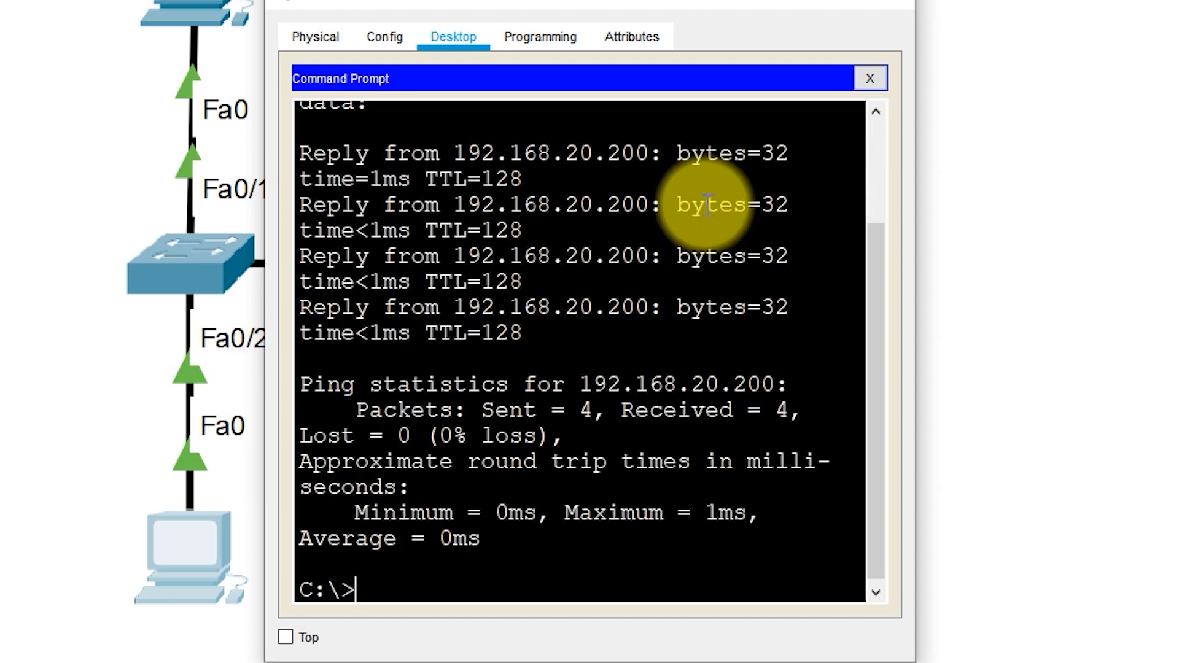
{"action": "key", "text": "Return"}
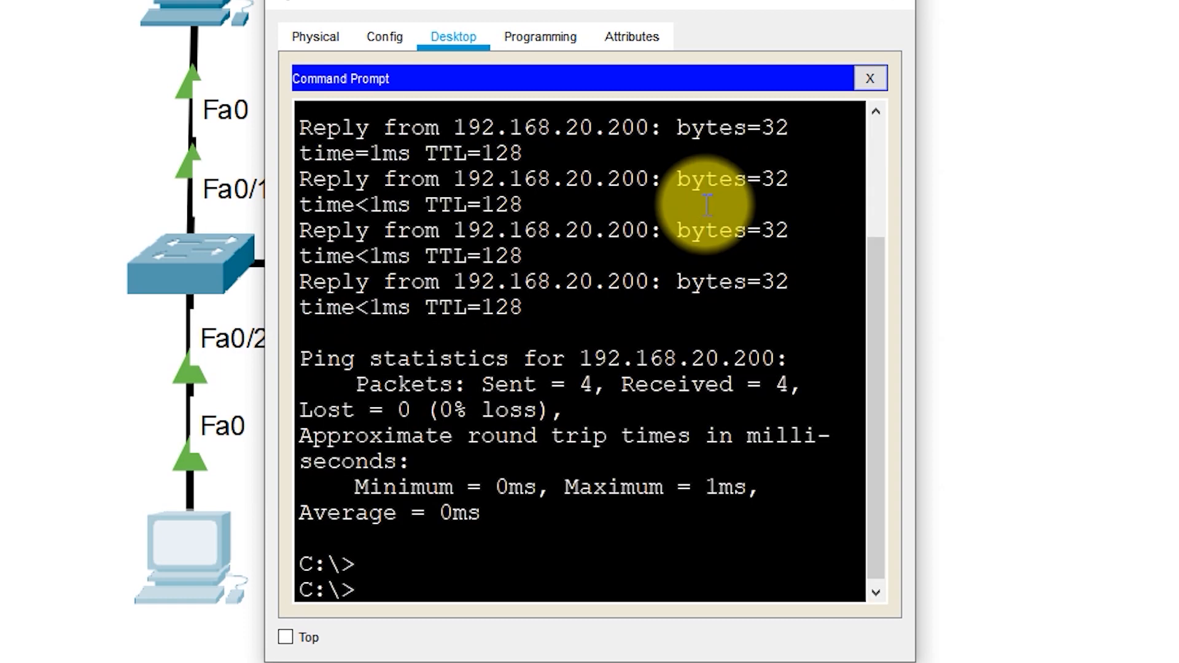
{"action": "key", "text": "Return"}
Ping 192.168.10.100 from PC0 to test connectivity from VLAN 20 to VLAN 10
{"action": "type", "text": "ping 192."}
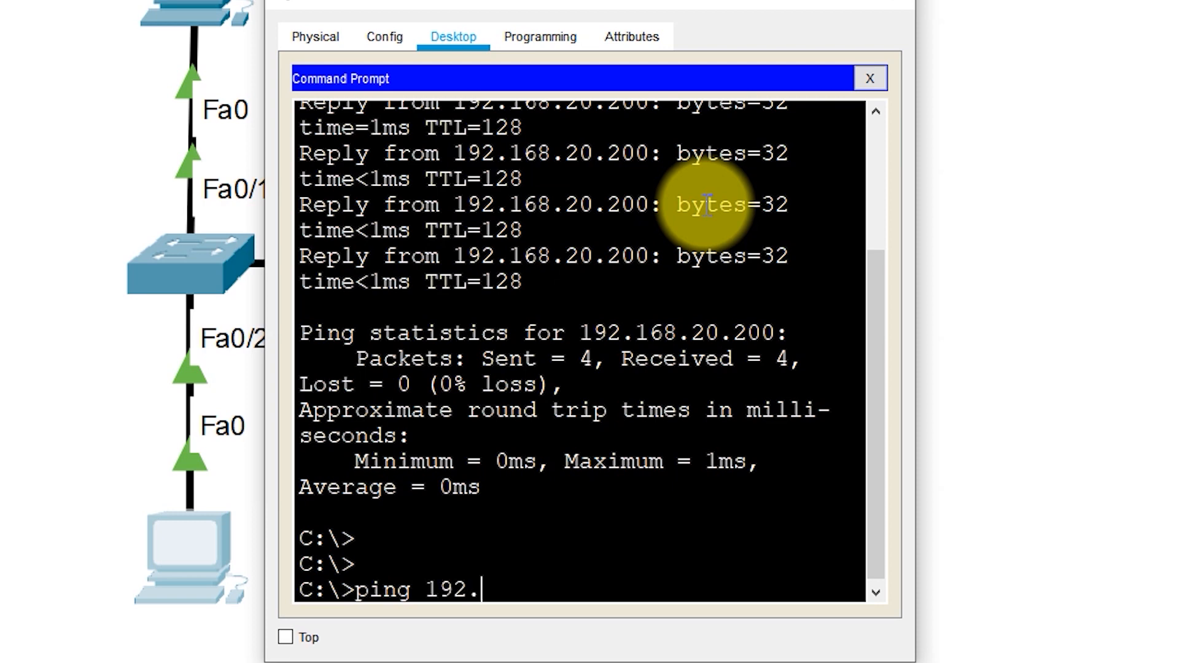
{"action": "type", "text": "168.10.100"}
{"action": "key", "text": "Return"}
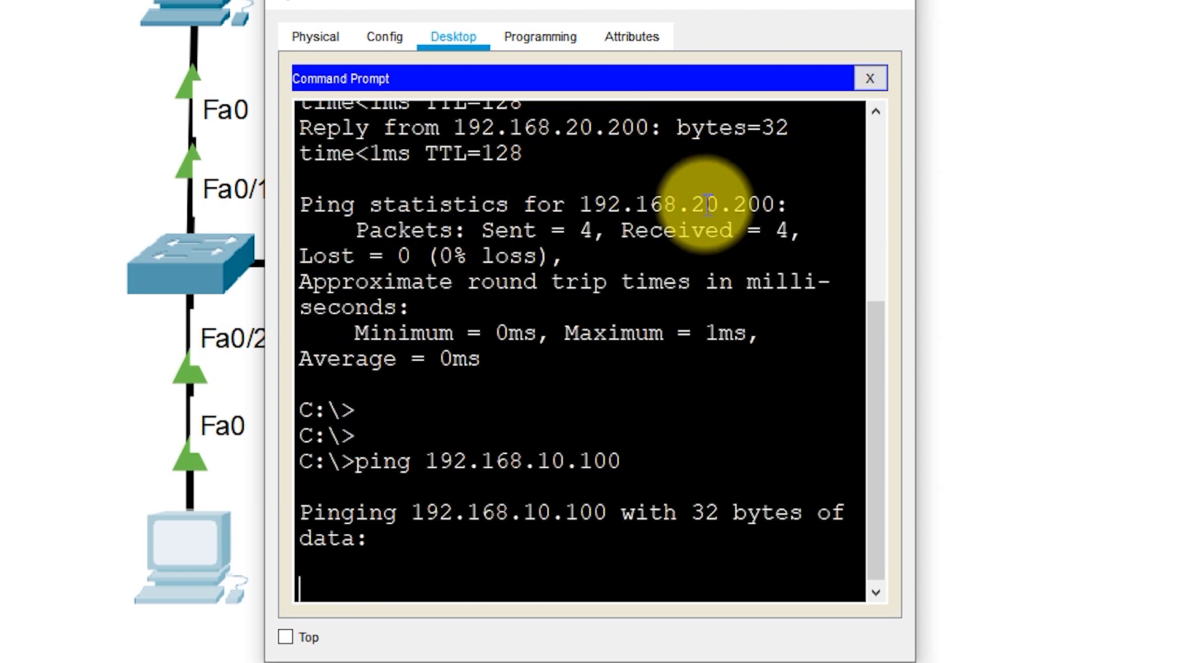
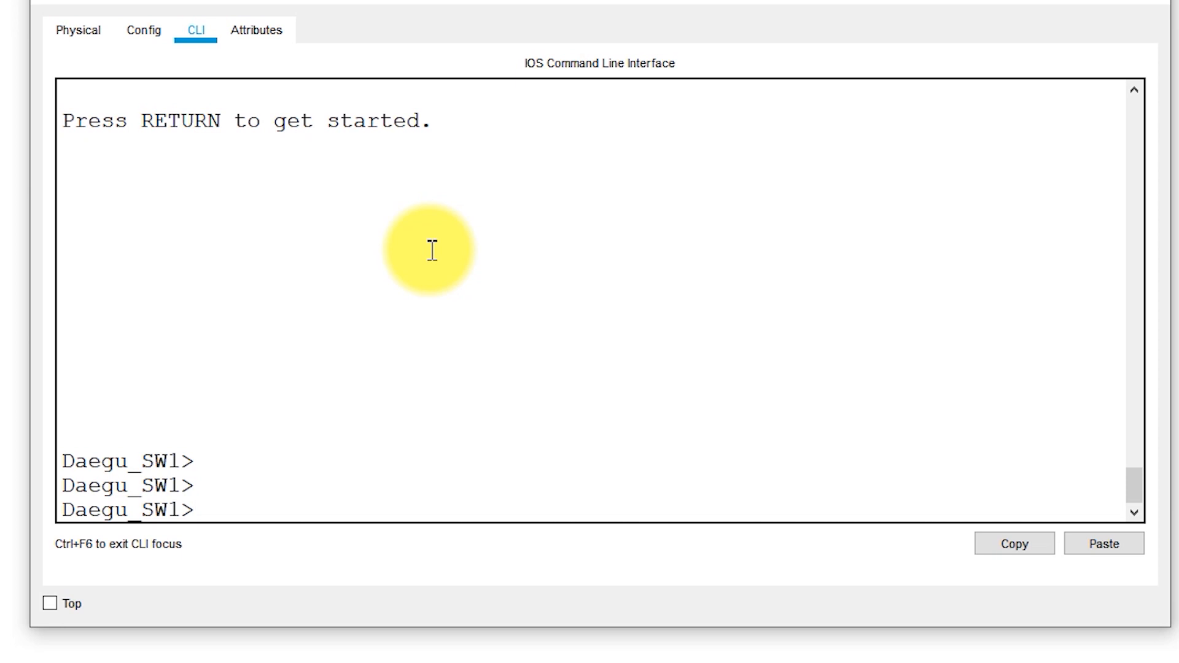
Enter global configuration mode on Daegu_SW1 and create VLAN 99
{"action": "type", "text": "enable"}
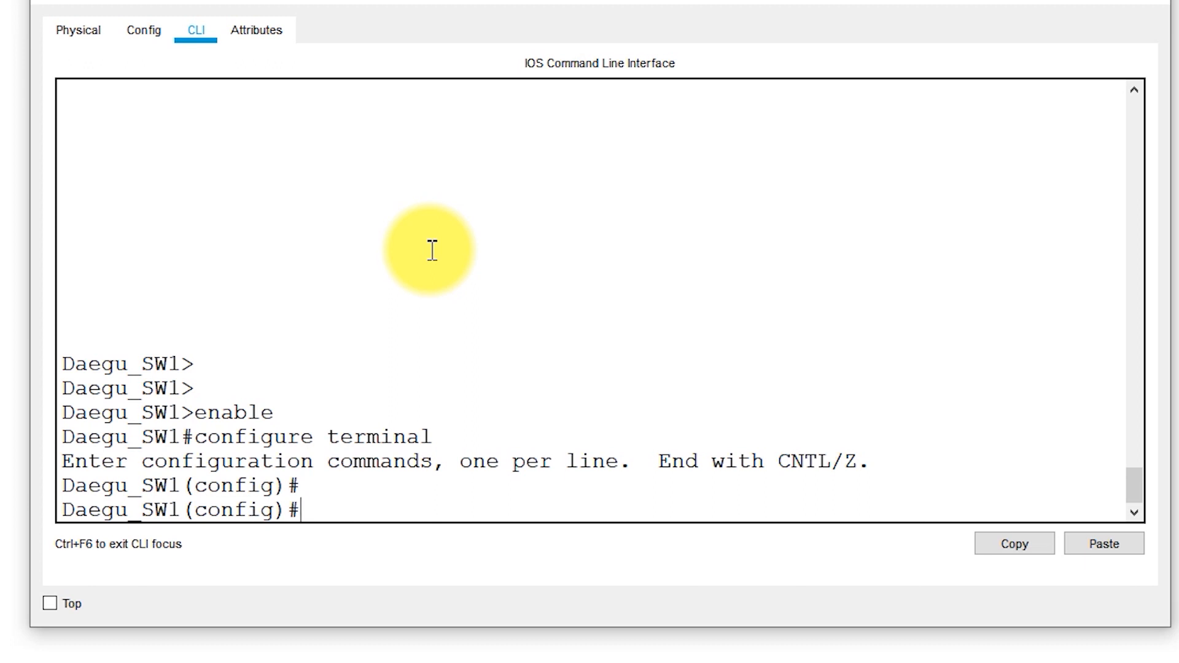
{"action": "type", "text": "vlan 99"}
{"action": "key", "text": "Return"}
{"action": "type", "text": "exit"}
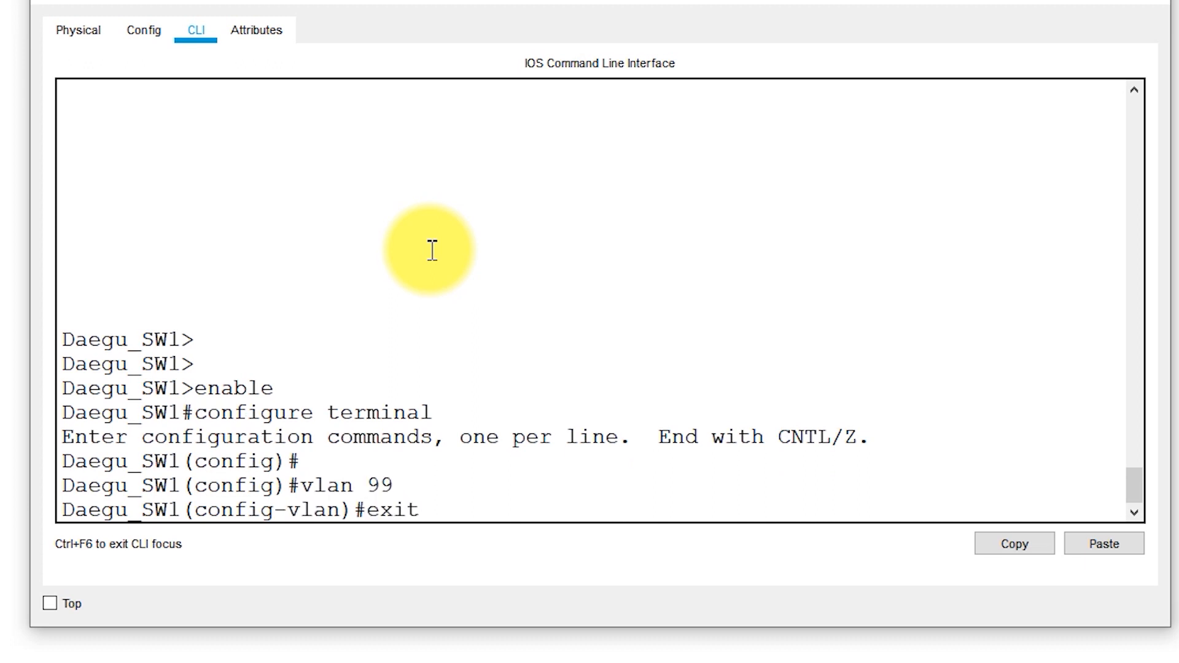
{"action": "key", "text": "Return"}
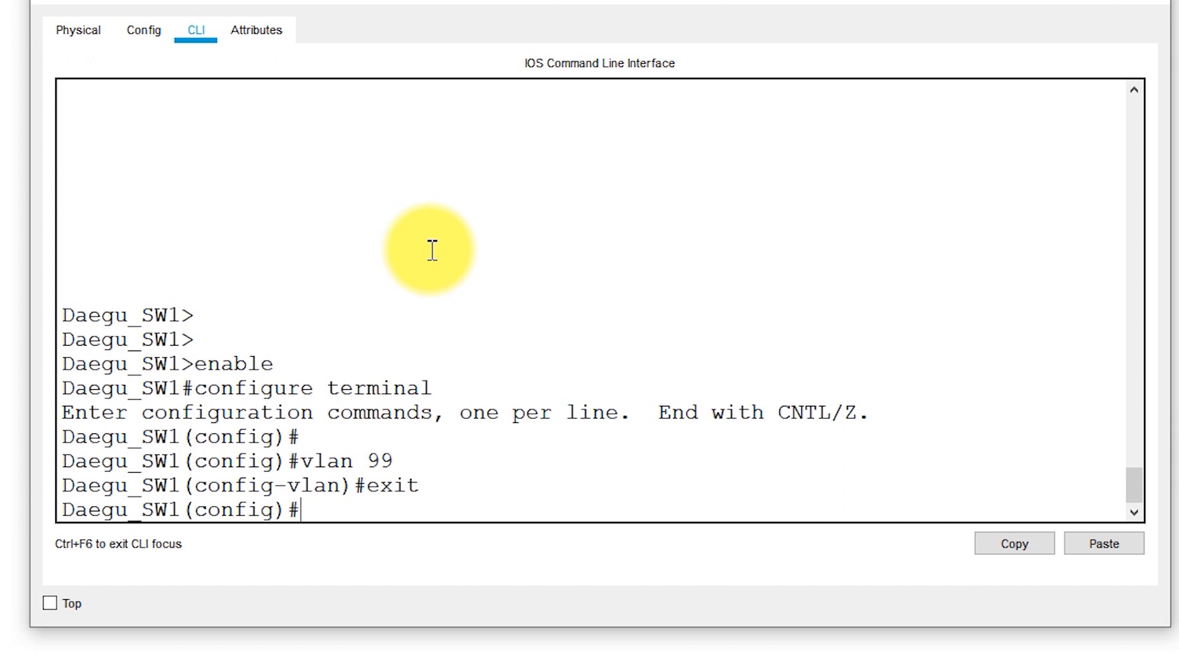
Set VLAN 99 as the native VLAN on Daegu_SW1's trunk interface fa0/3
{"action": "type", "text": "interface fa 0/3"}
{"action": "key", "text": "Left"}
{"action": "key", "text": "Left"}
{"action": "key", "text": "Left"}
{"action": "key", "text": "BackSpace"}
{"action": "key", "text": "Return"}
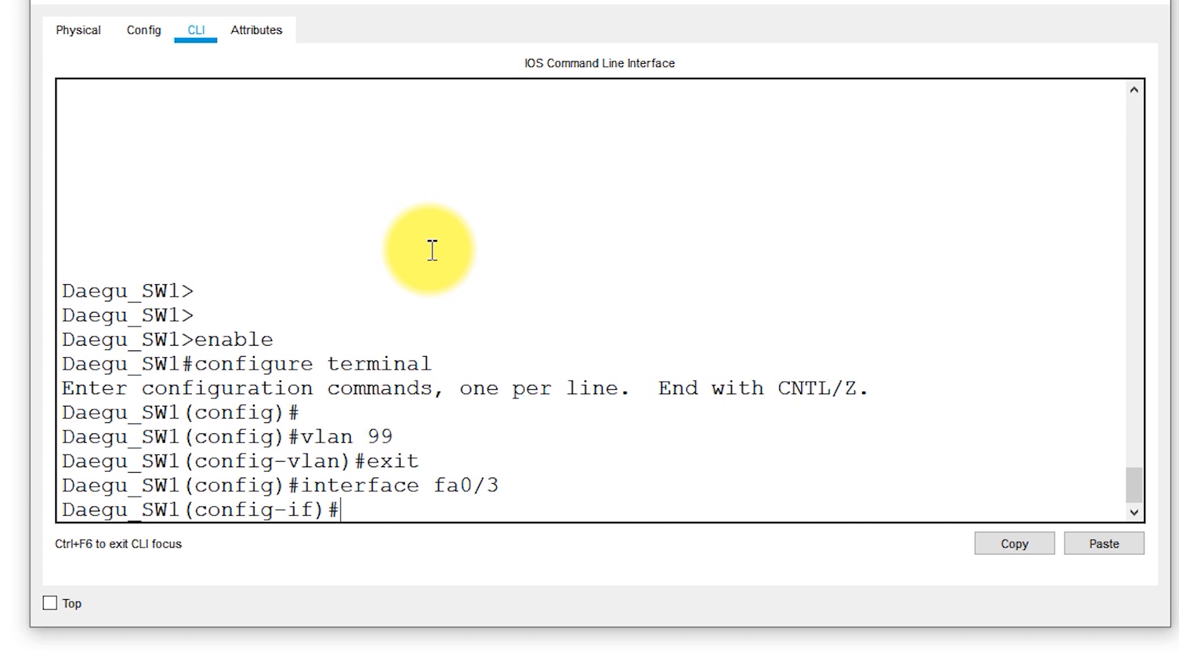
{"action": "type", "text": "switchport tru"}
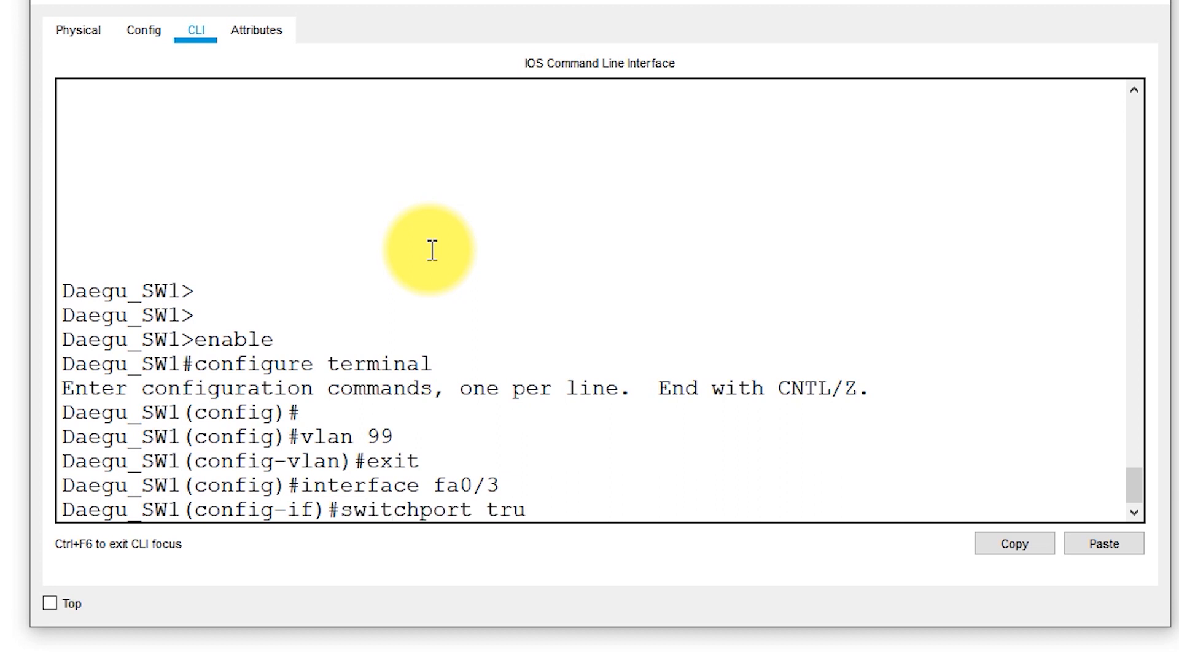
{"action": "type", "text": "nk native vlan"}
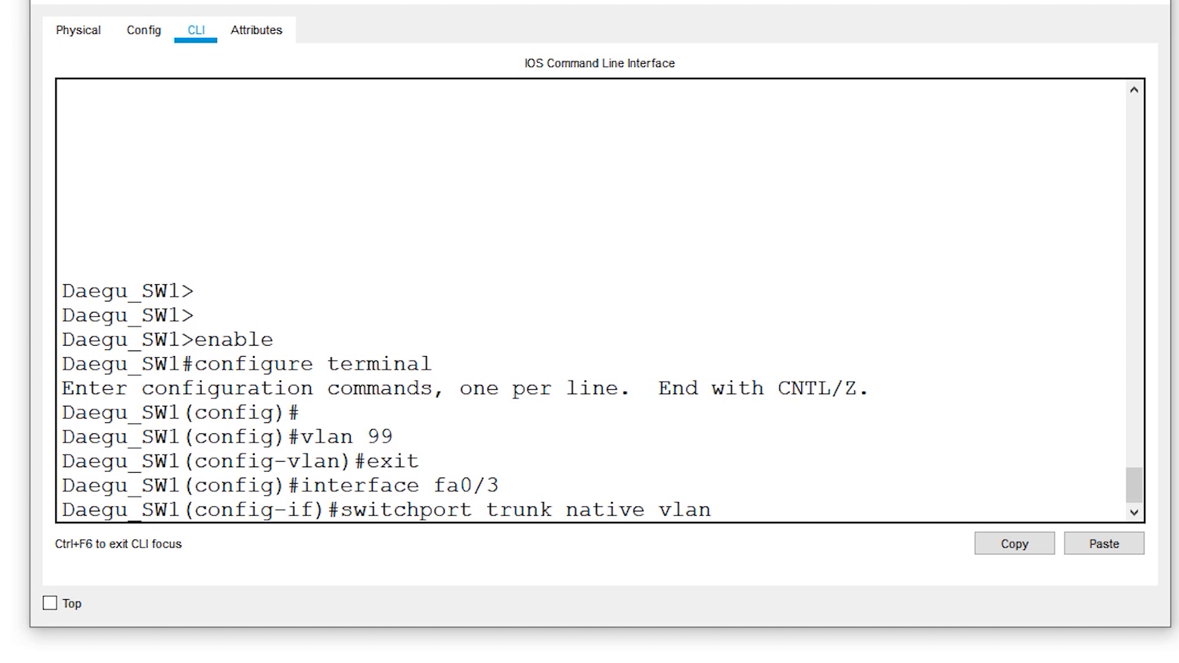
{"action": "type", "text": "99"}
{"action": "key", "text": "Return"}
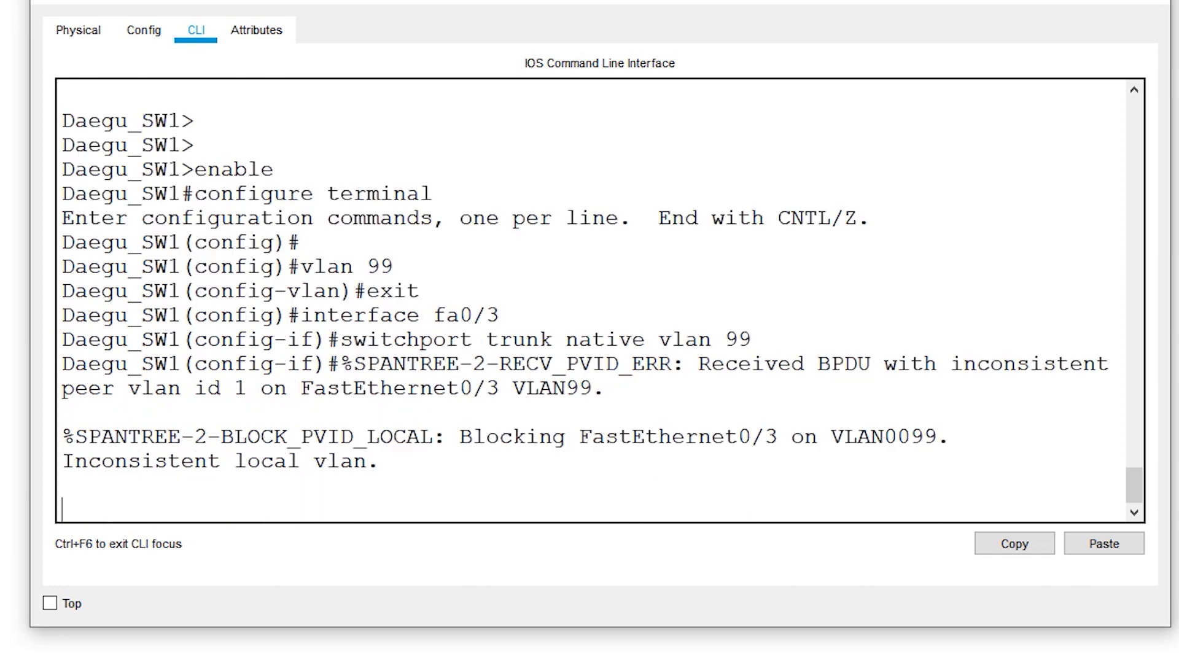
{"action": "left_click", "coordinate": [705, 395]}
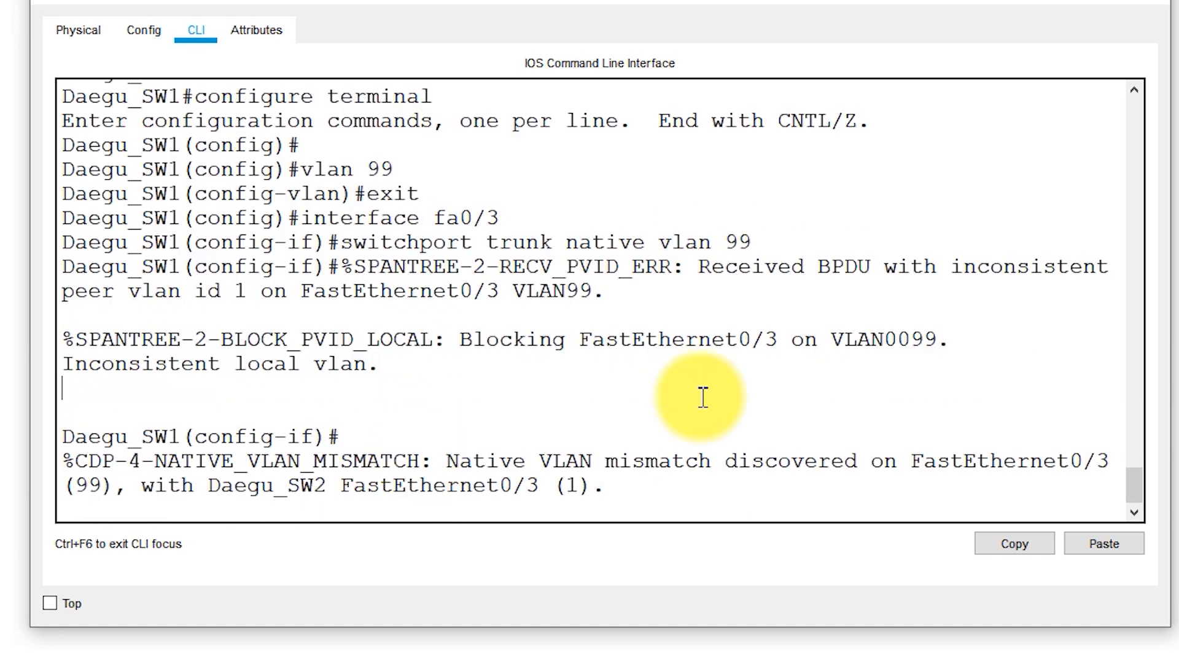
{"action": "left_click_drag", "start_coordinate": [437, 460], "coordinate": [717, 460]}
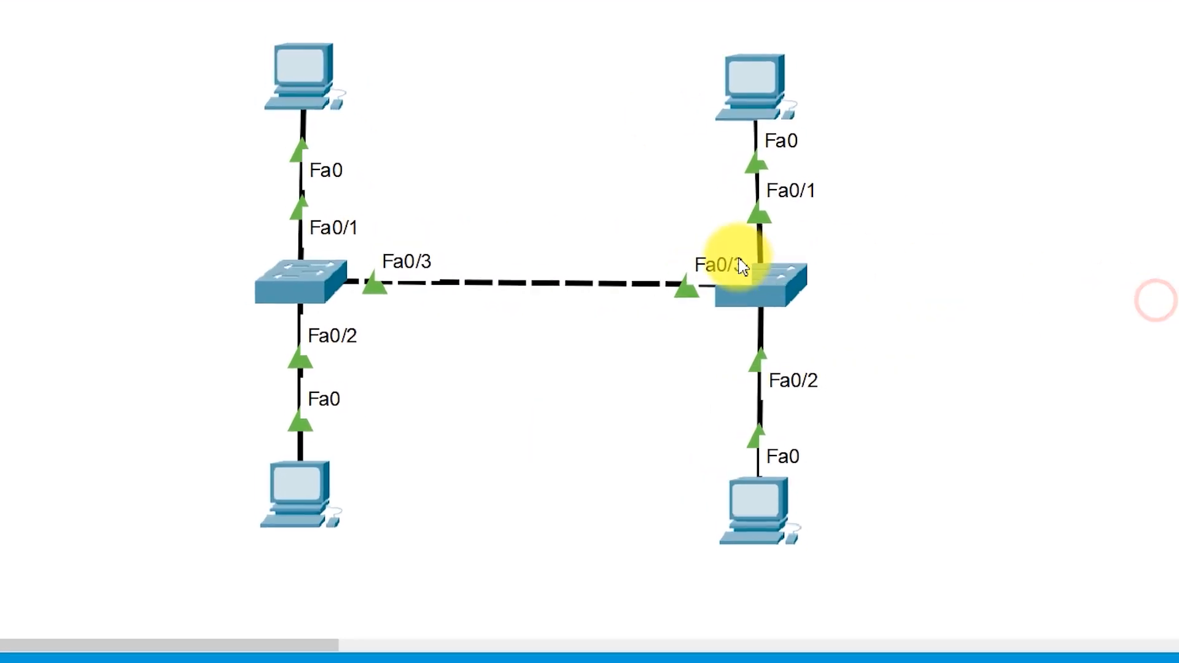
Open Daegu_SW2's command line and review its VLAN 99 and fa0/3 native VLAN commands
{"action": "left_click", "coordinate": [691, 276]}
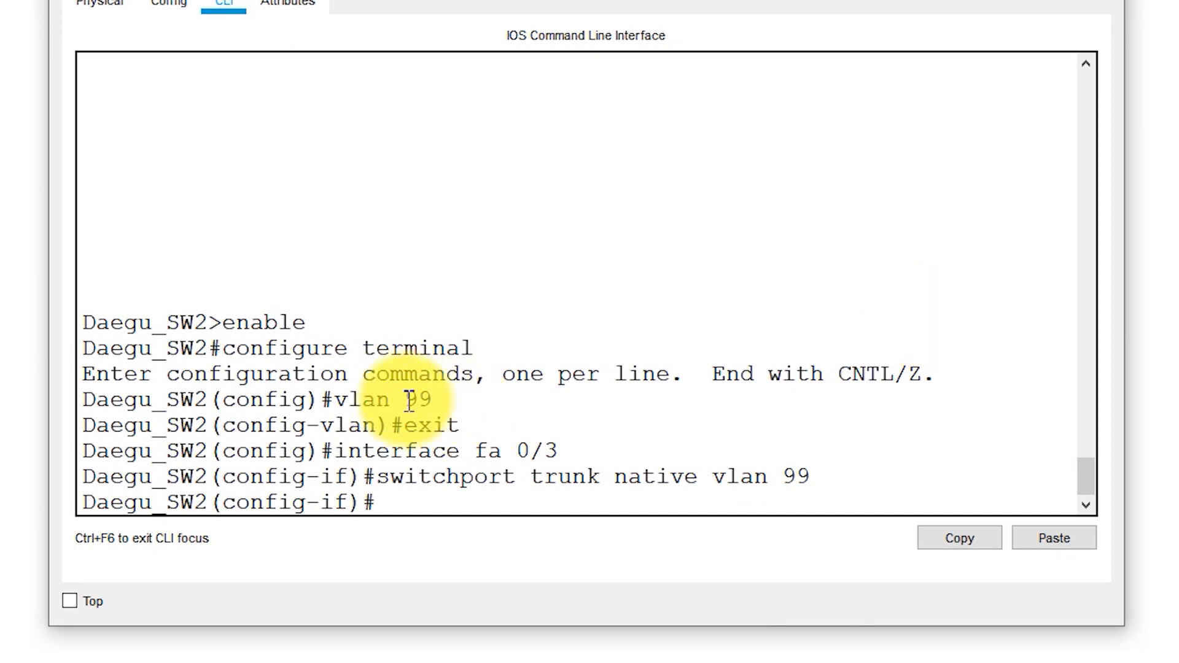
{"action": "left_click_drag", "start_coordinate": [336, 400], "coordinate": [461, 400]}
{"action": "left_click_drag", "start_coordinate": [375, 477], "coordinate": [823, 481]}
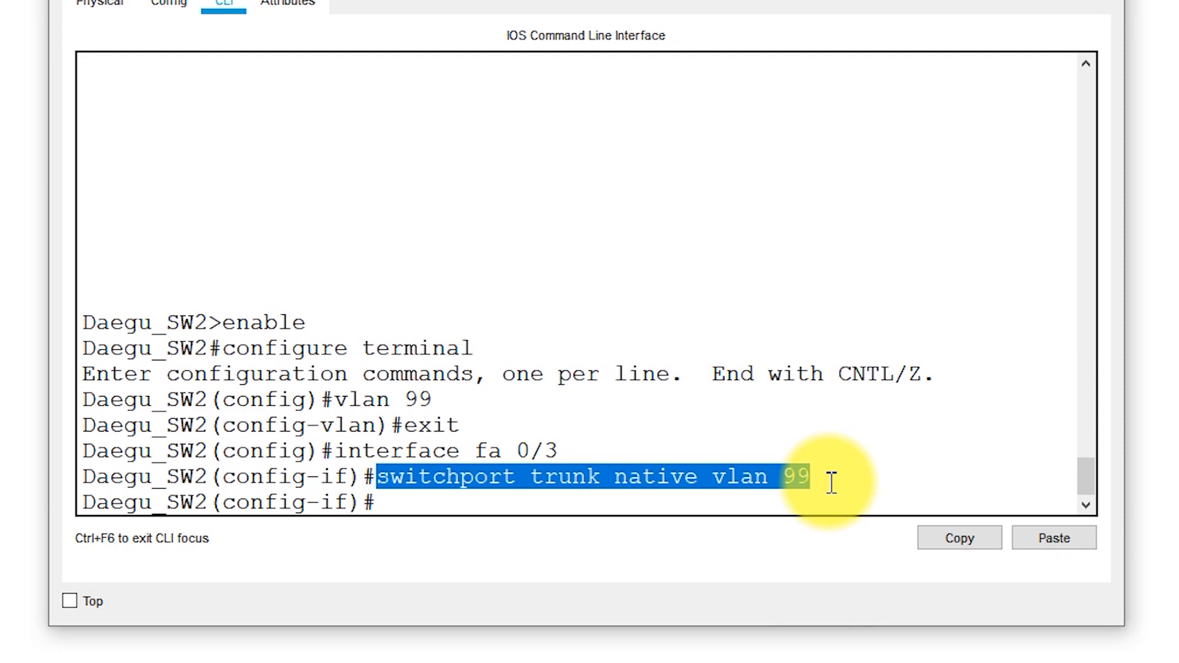
{"action": "left_click", "coordinate": [831, 483]}
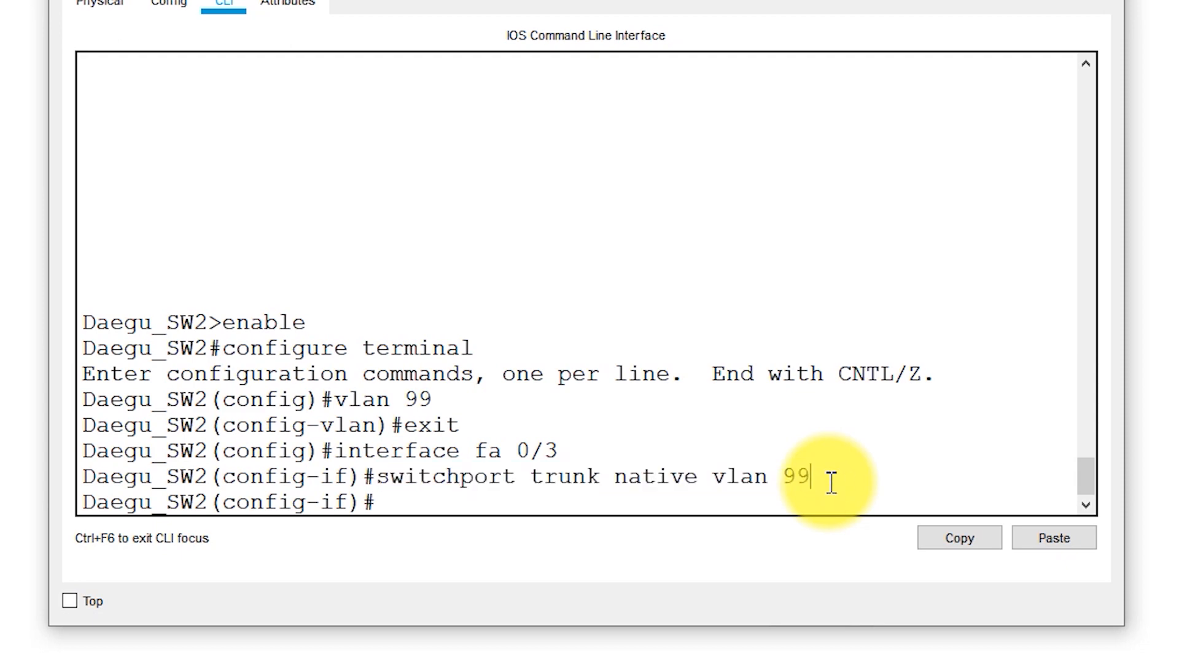
Leave configuration mode on Daegu_SW2 and run show interface trunk to check the native VLAN
{"action": "key", "text": "Return"}
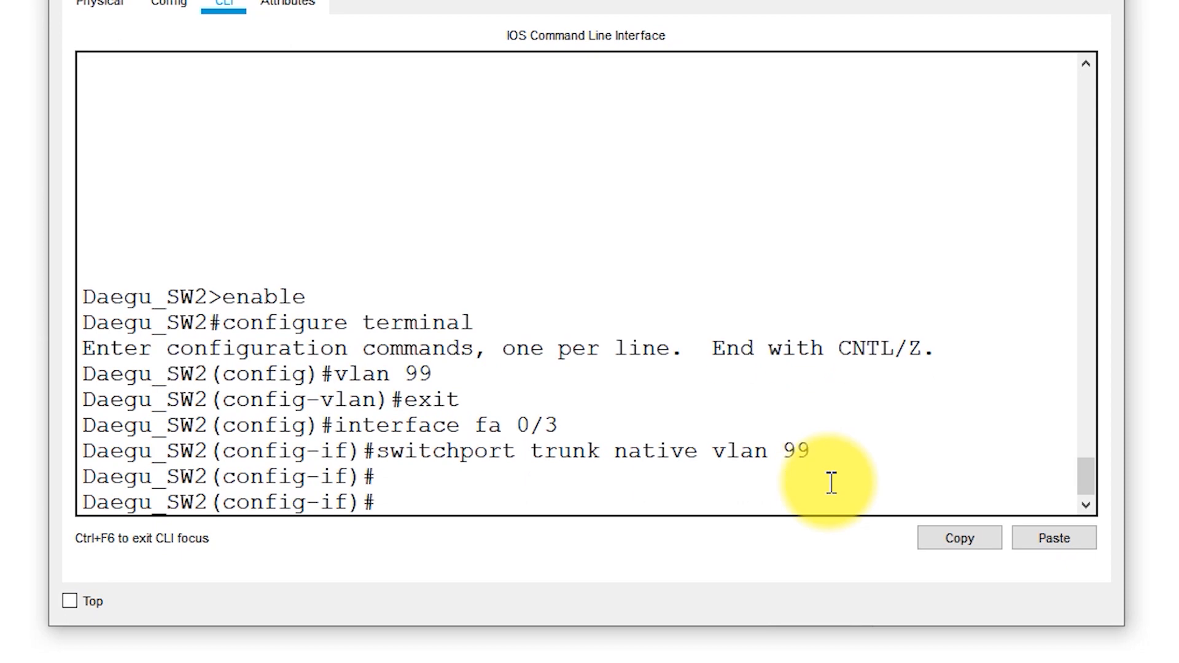
{"action": "key", "text": "ctrl+z"}
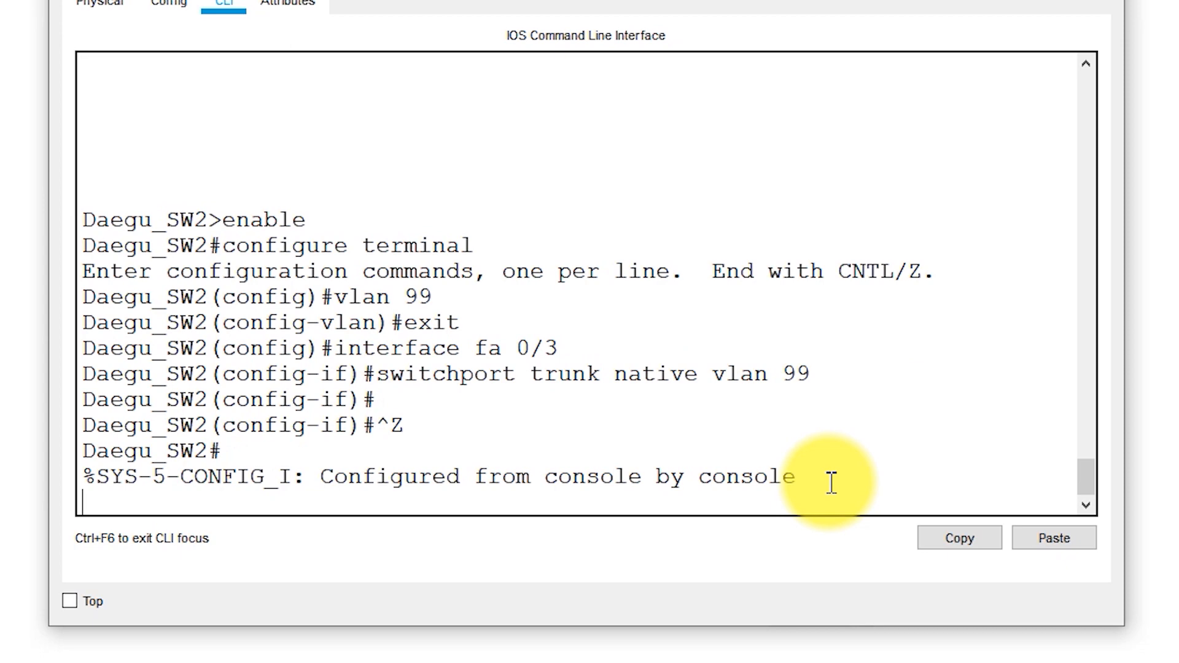
{"action": "key", "text": "Return"}
{"action": "key", "text": "Return"}
{"action": "key", "text": "Return"}
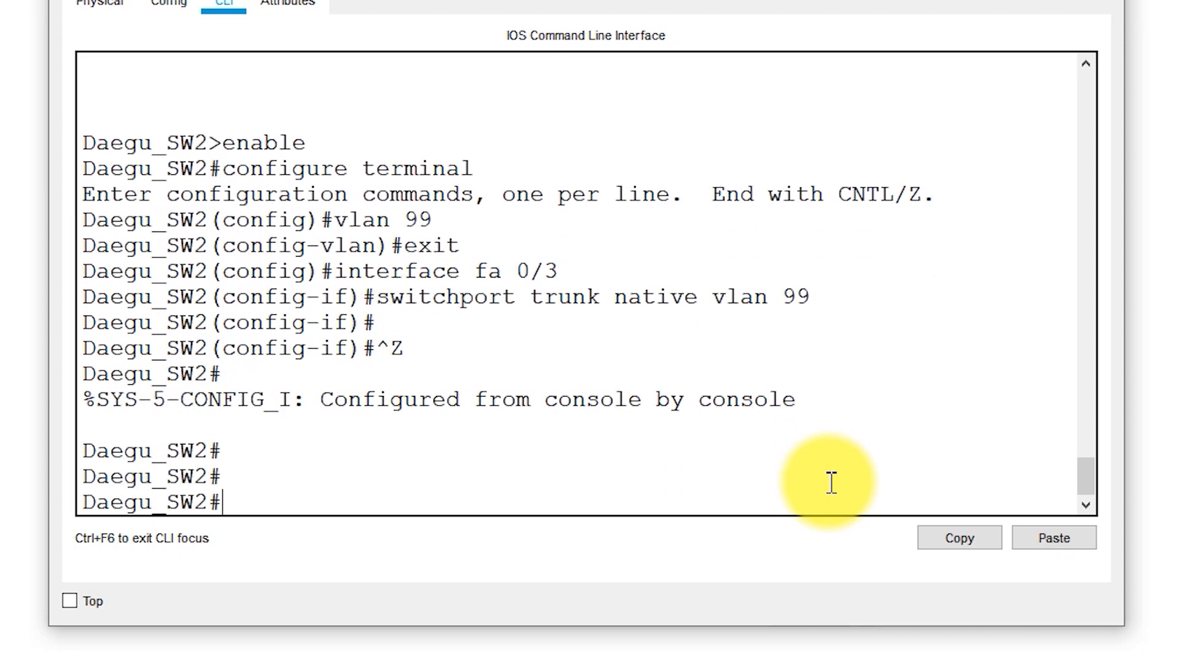
{"action": "type", "text": "show interface trunk"}
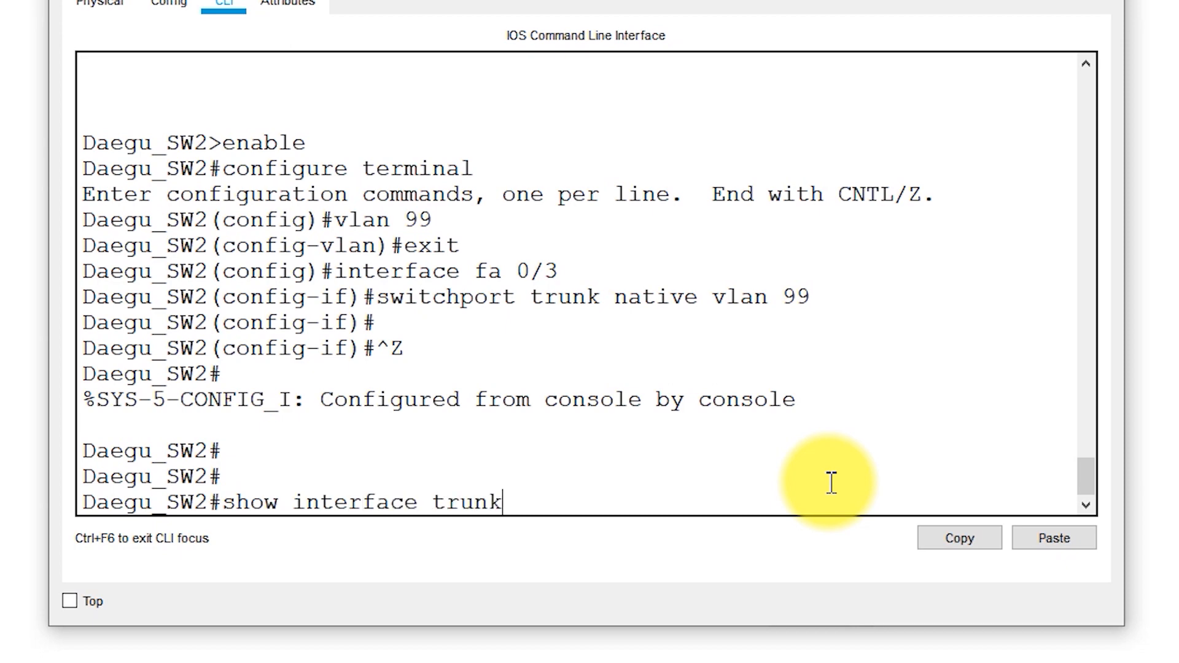
{"action": "key", "text": "Return"}
{"action": "left_click_drag", "start_coordinate": [828, 222], "coordinate": [913, 212]}
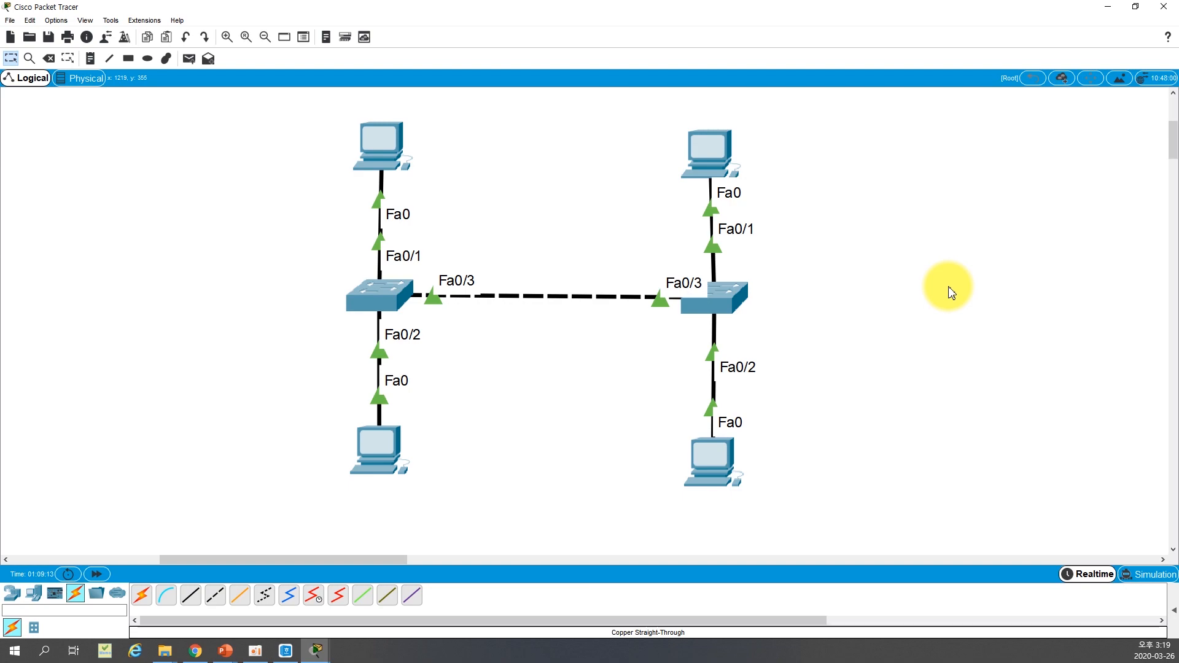
Run show interface trunk on Daegu_SW1 and examine the VLANs allowed on fa0/3
{"action": "left_click", "coordinate": [382, 296]}
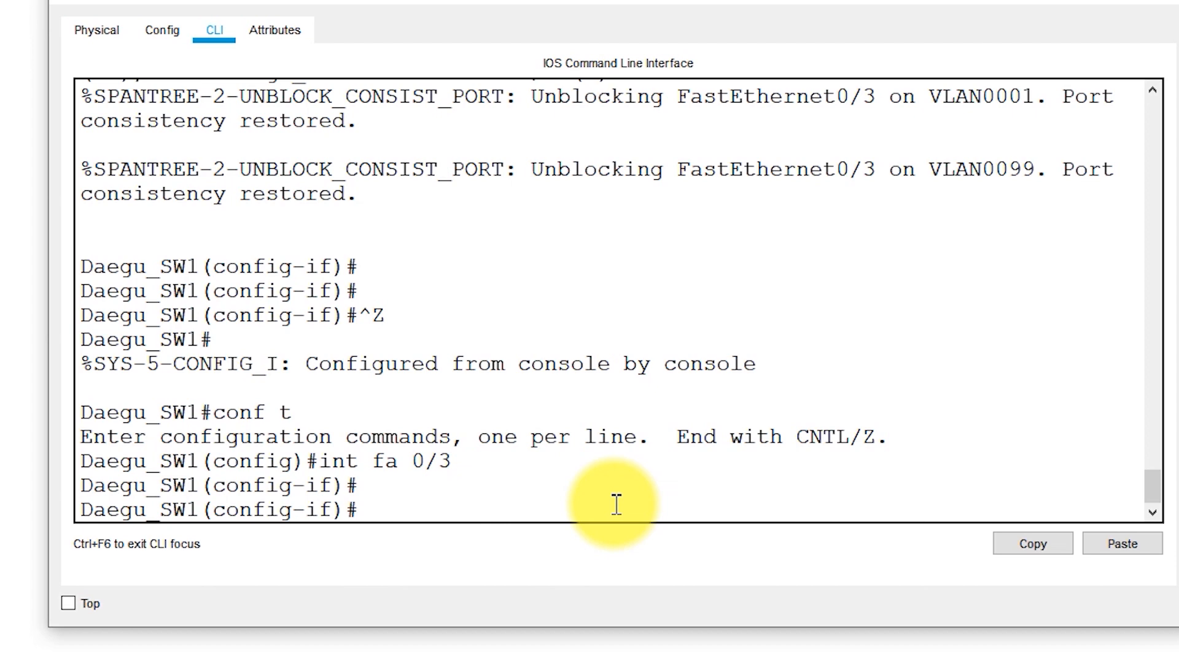
{"action": "key", "text": "ctrl+z"}
{"action": "key", "text": "Return"}
{"action": "key", "text": "Return"}
{"action": "key", "text": "Return"}
{"action": "type", "text": "show interface trunk"}
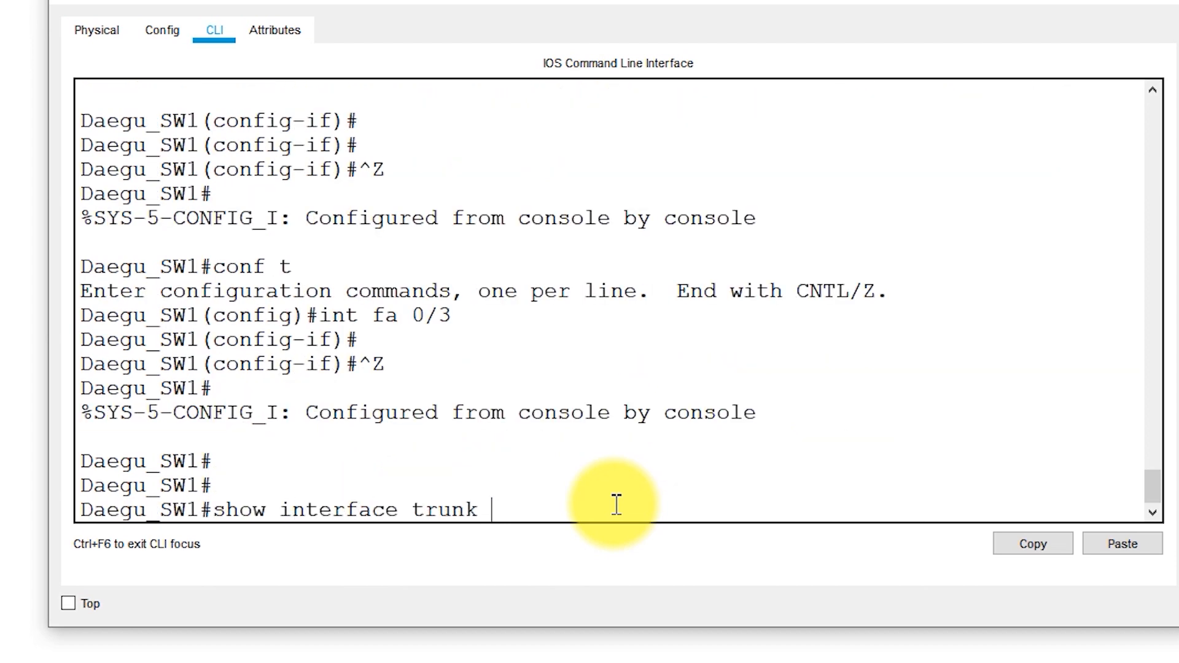
{"action": "key", "text": "Return"}
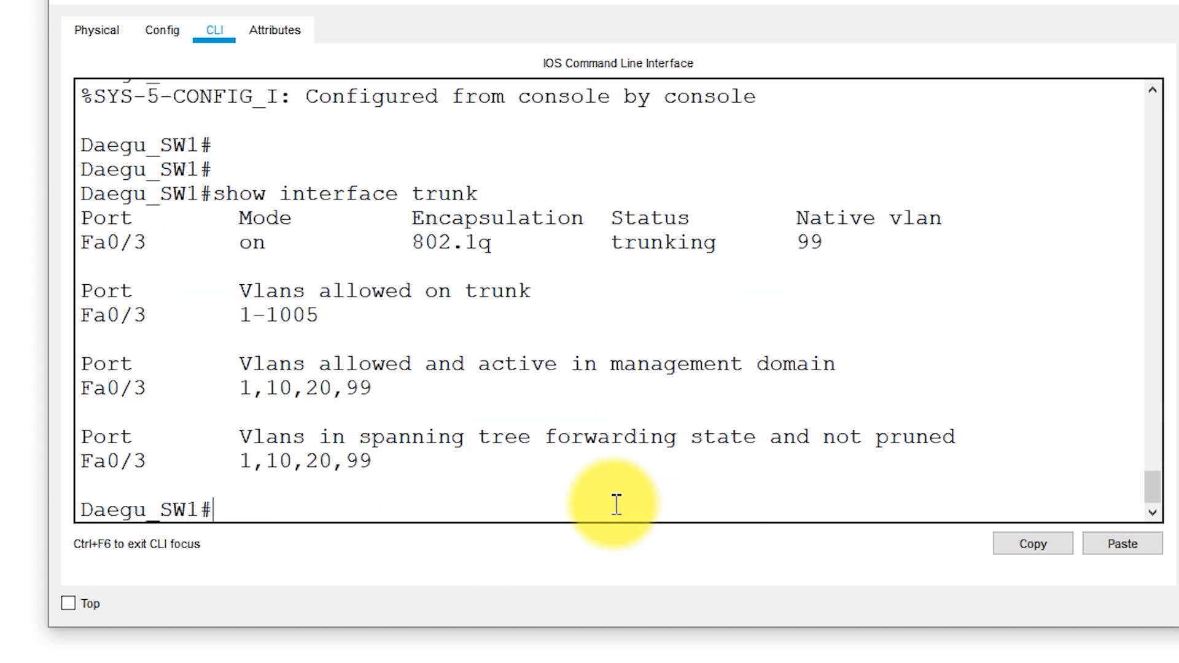
{"action": "left_click_drag", "start_coordinate": [337, 315], "coordinate": [32, 316]}
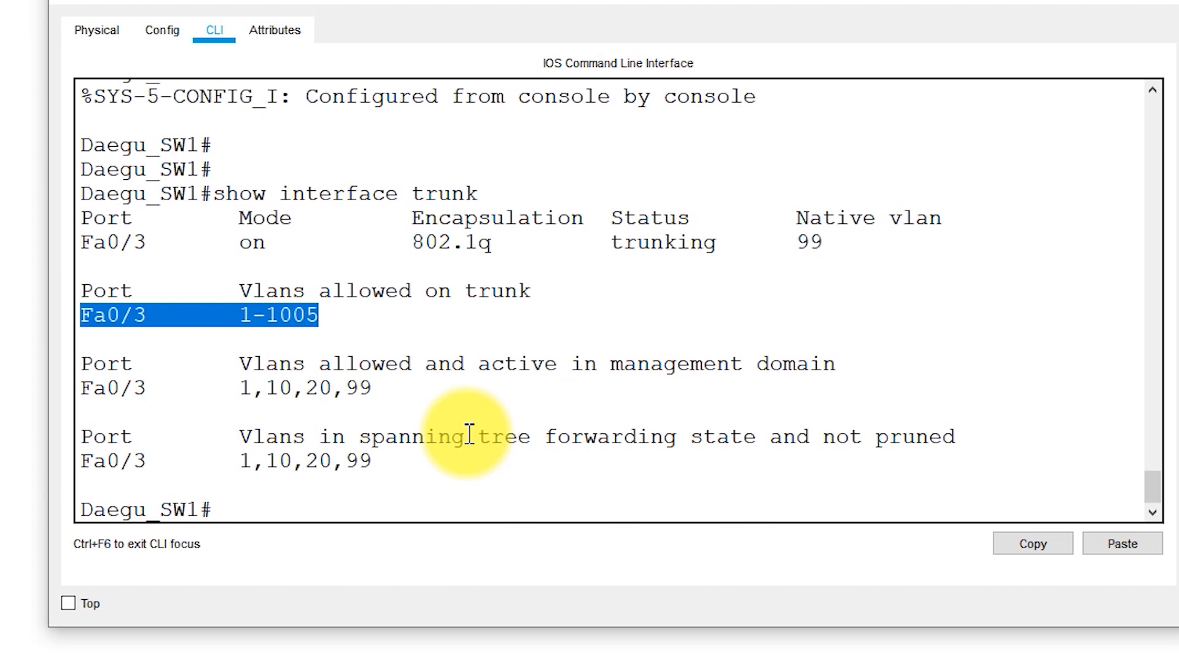
Restrict the allowed VLANs on Daegu_SW1's trunk interface fa0/3 to VLAN 10
{"action": "key", "text": "Return"}
{"action": "key", "text": "Return"}
{"action": "key", "text": "Return"}
{"action": "key", "text": "Return"}
{"action": "key", "text": "Return"}
{"action": "key", "text": "Return"}
{"action": "key", "text": "Return"}
{"action": "key", "text": "Return"}
{"action": "key", "text": "Return"}
{"action": "key", "text": "Return"}
{"action": "key", "text": "Return"}
{"action": "key", "text": "Return"}
{"action": "key", "text": "Return"}
{"action": "key", "text": "Return"}
{"action": "key", "text": "Return"}
{"action": "key", "text": "Return"}
{"action": "key", "text": "Return"}
{"action": "left_click", "coordinate": [606, 490]}
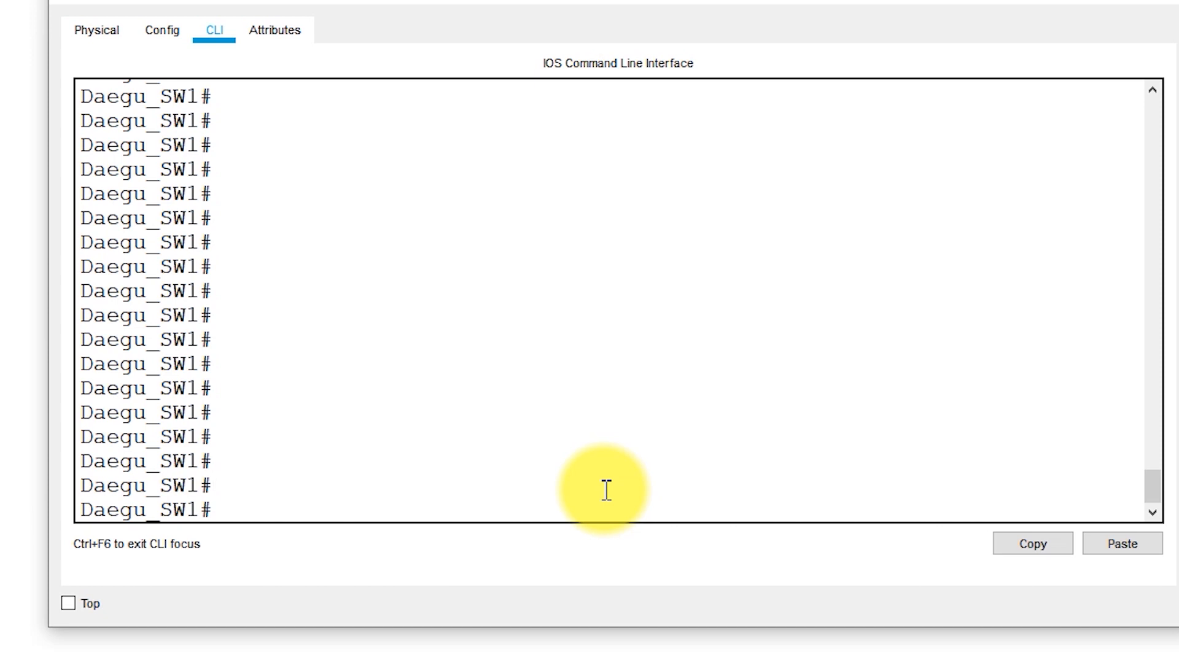
{"action": "type", "text": "configu"}
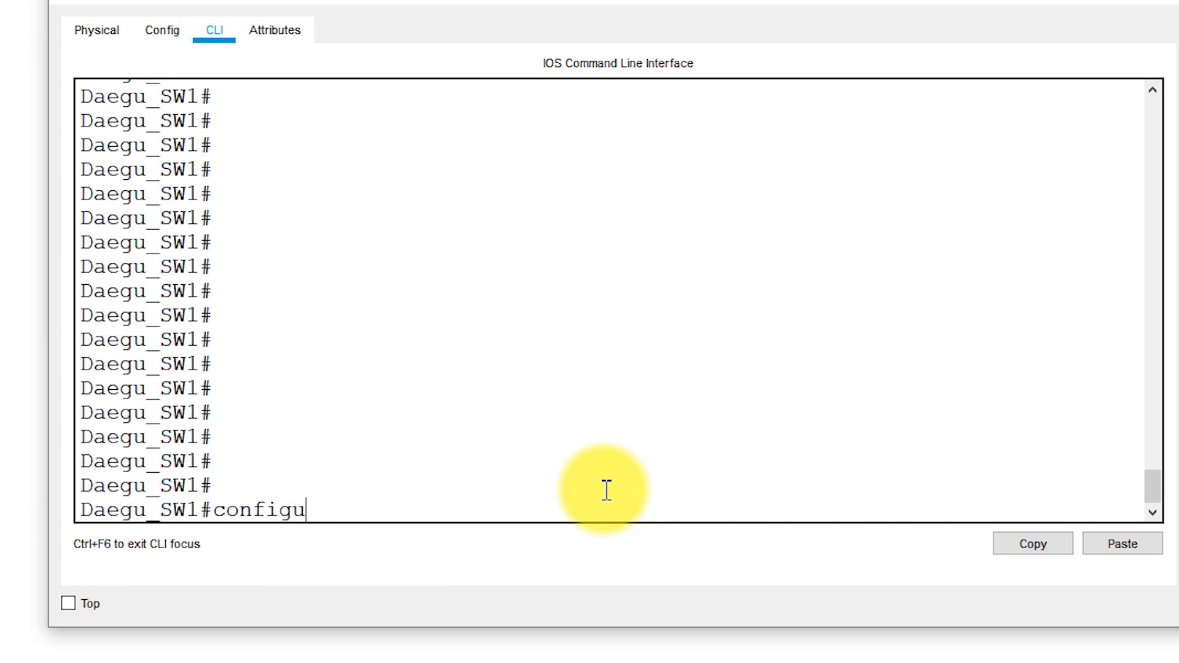
{"action": "type", "text": "re terminal"}
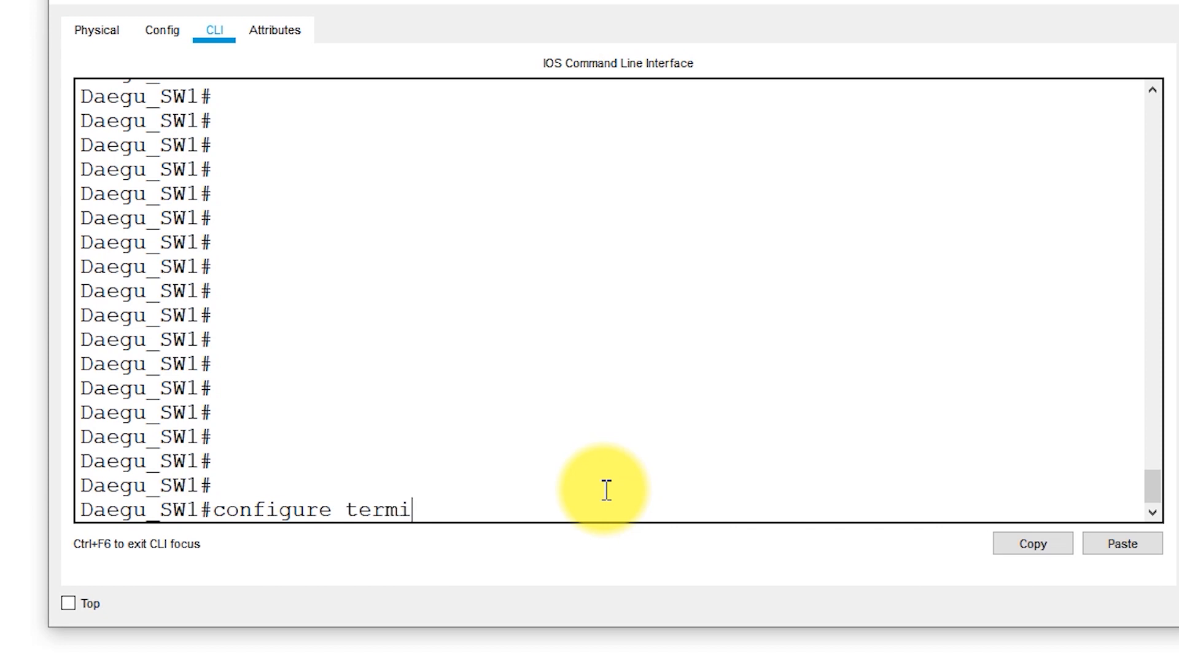
{"action": "key", "text": "Return"}
{"action": "type", "text": "in"}
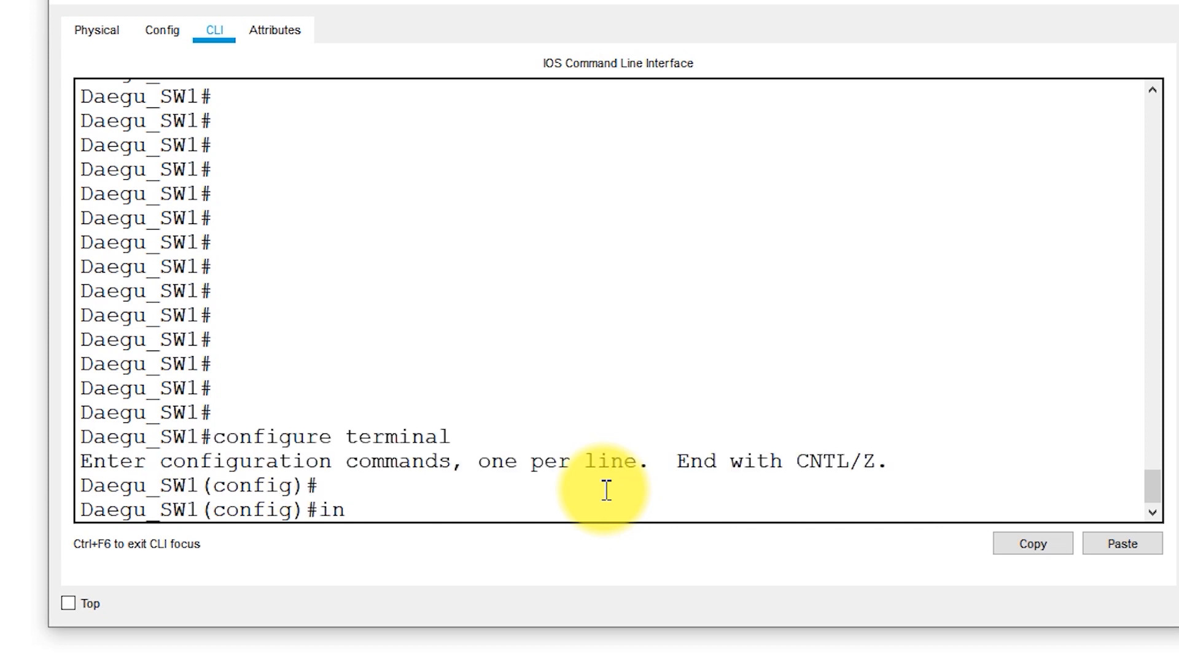
{"action": "type", "text": "terface f"}
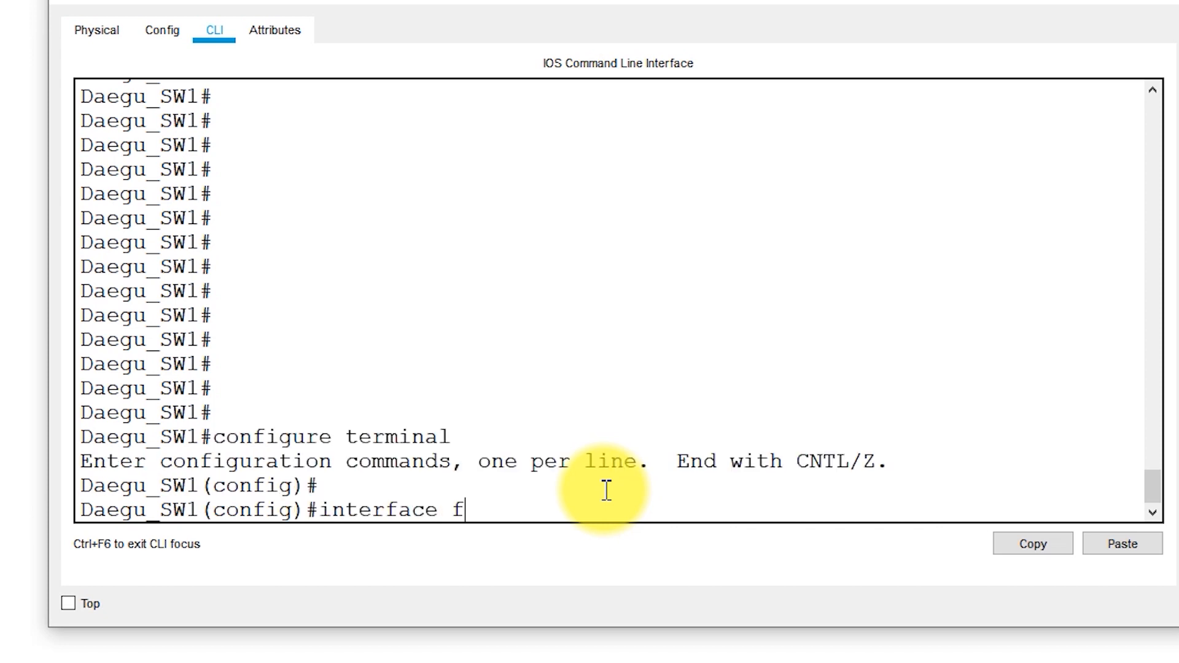
{"action": "type", "text": "a 0/3"}
{"action": "key", "text": "Return"}
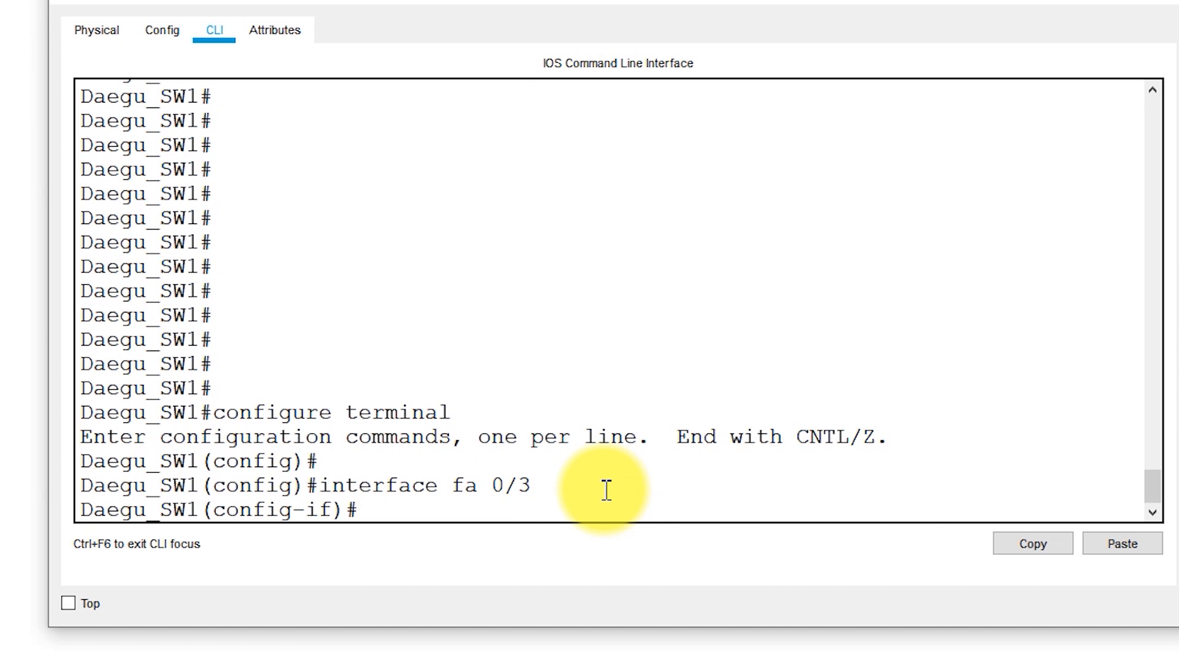
{"action": "key", "text": "Return"}
{"action": "type", "text": "switc"}
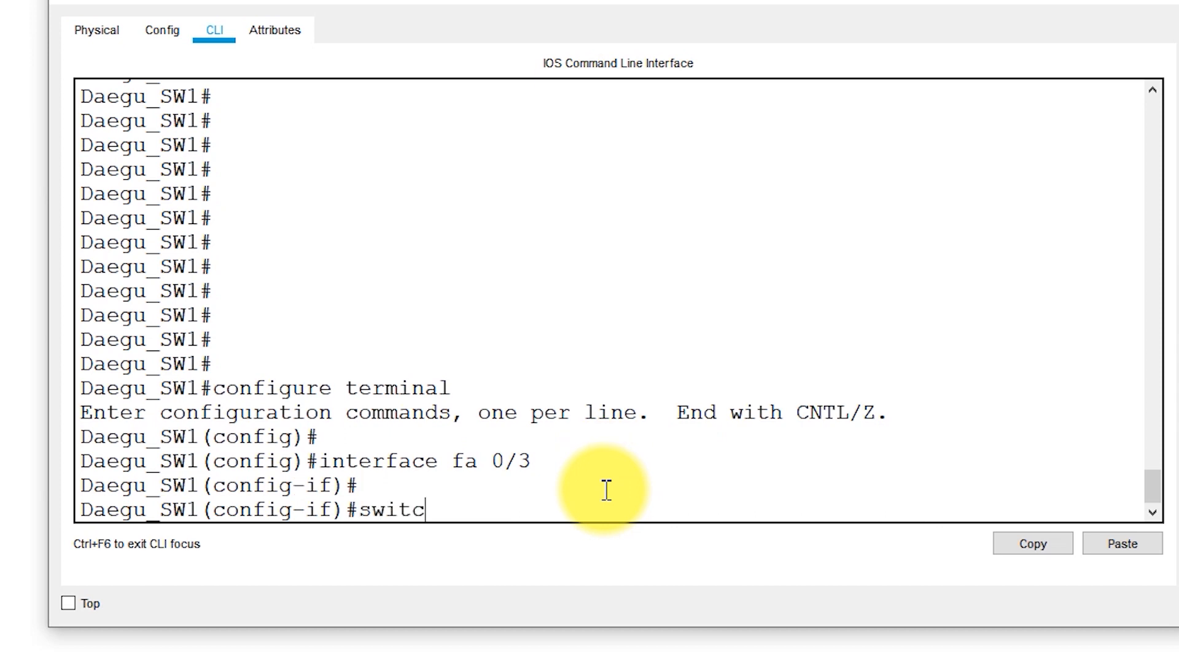
{"action": "type", "text": "hport trunk allo"}
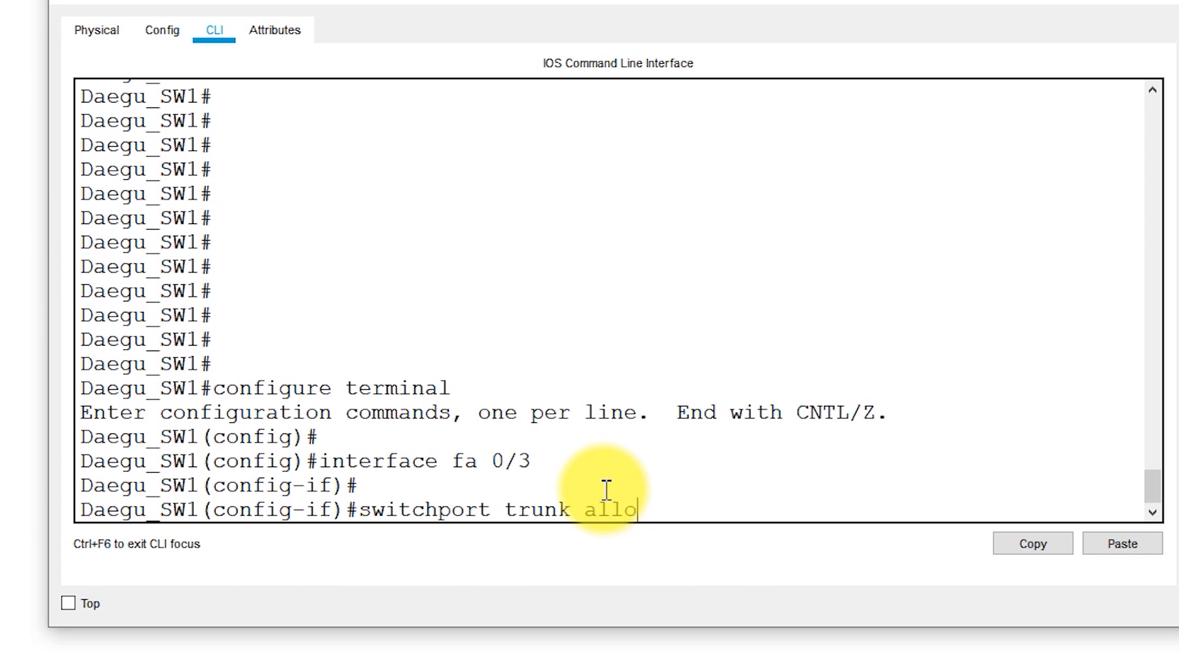
{"action": "type", "text": "wed vlan"}
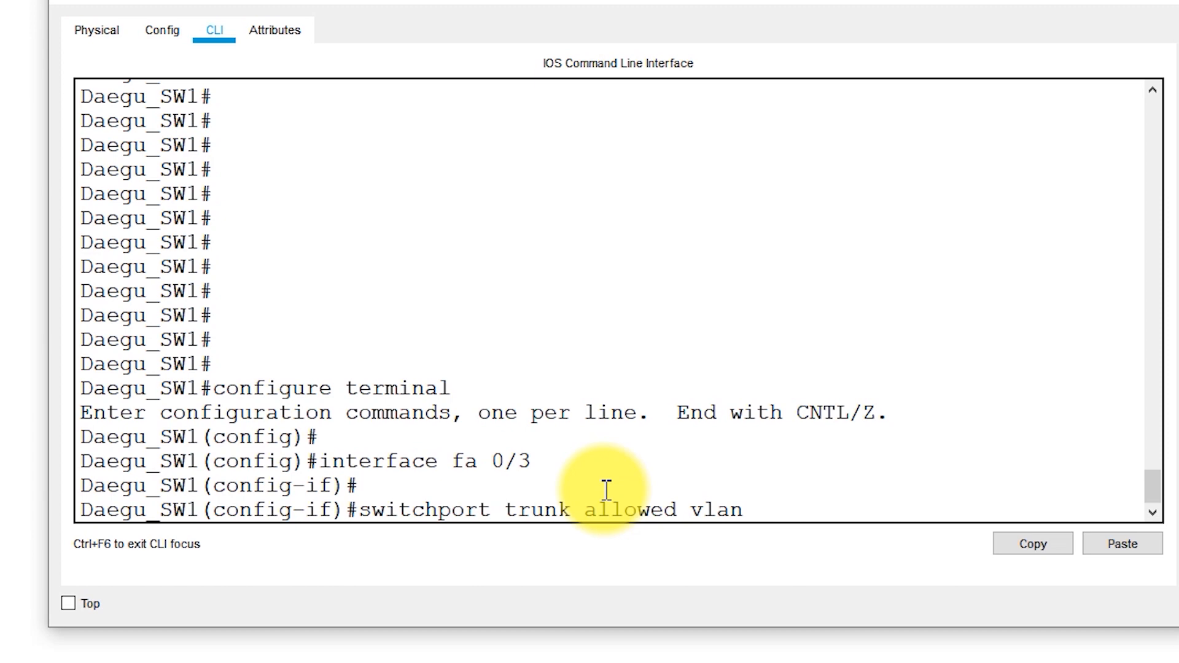
{"action": "type", "text": "10"}
{"action": "key", "text": "Return"}
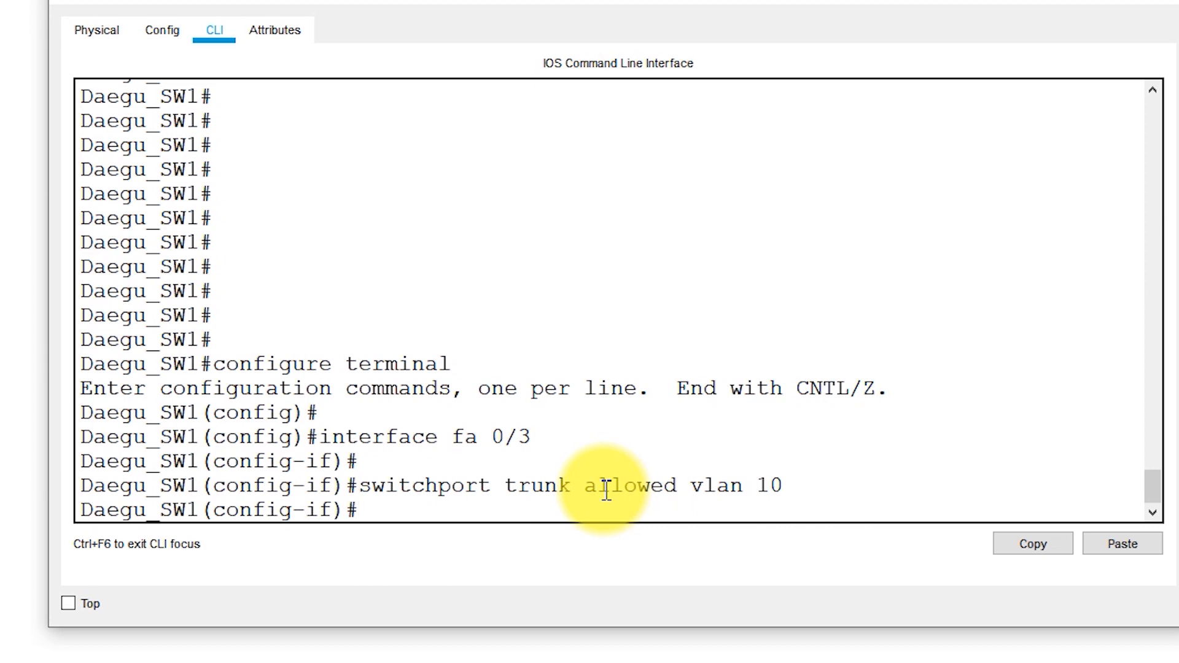
{"action": "key", "text": "Return"}
{"action": "key", "text": "Return"}
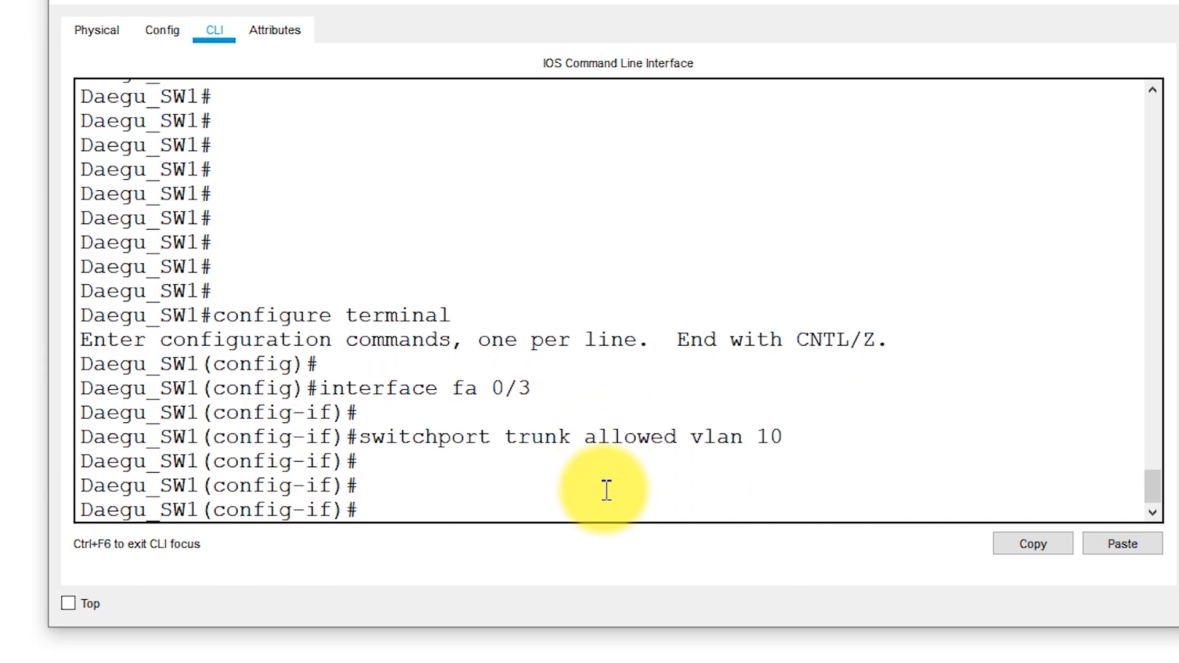
Leave configuration mode on Daegu_SW1 and run show interface trunk to check the VLANs allowed on fa0/3
{"action": "key", "text": "ctrl+z"}
{"action": "key", "text": "Return"}
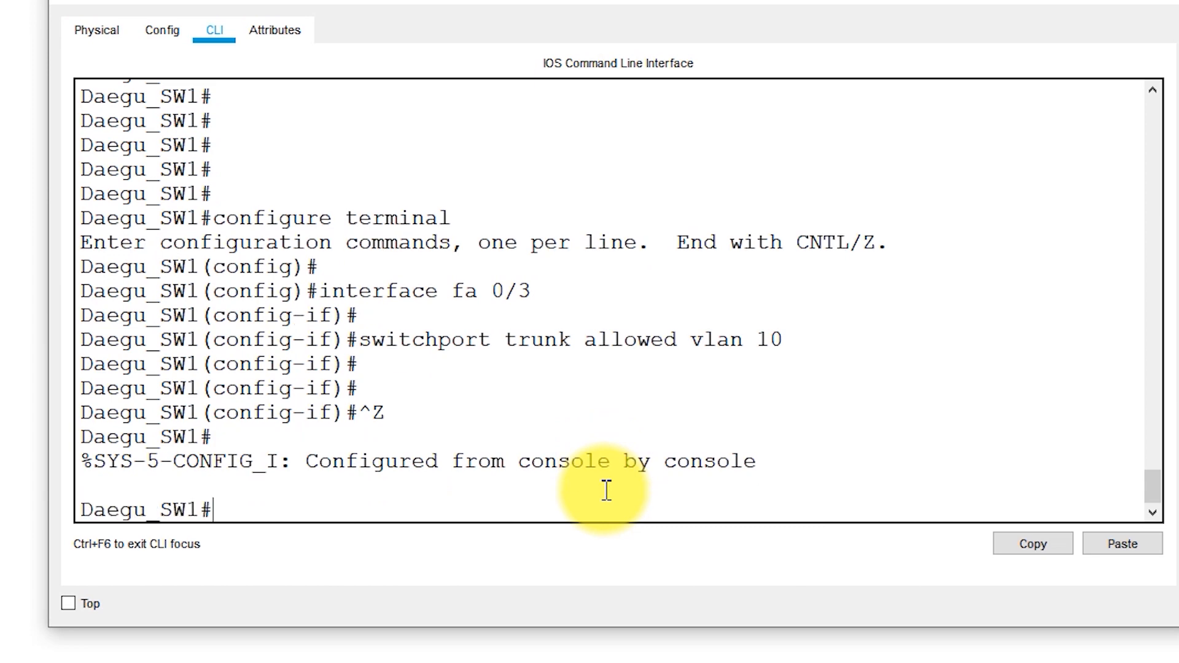
{"action": "key", "text": "Return"}
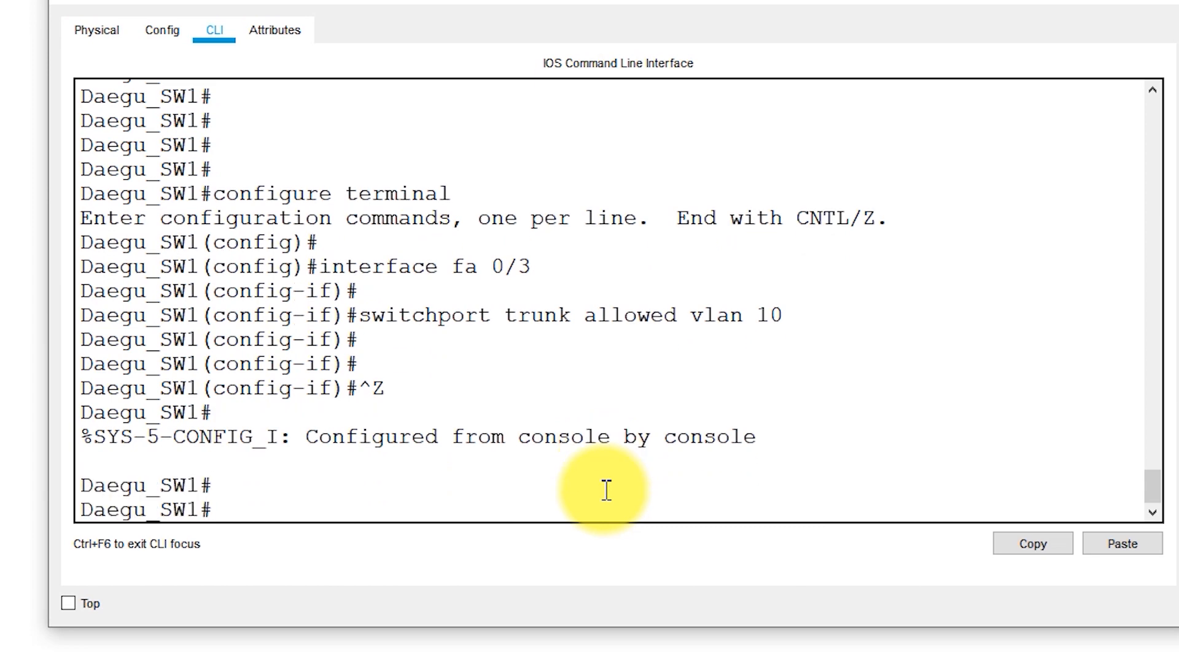
{"action": "type", "text": "show inter"}
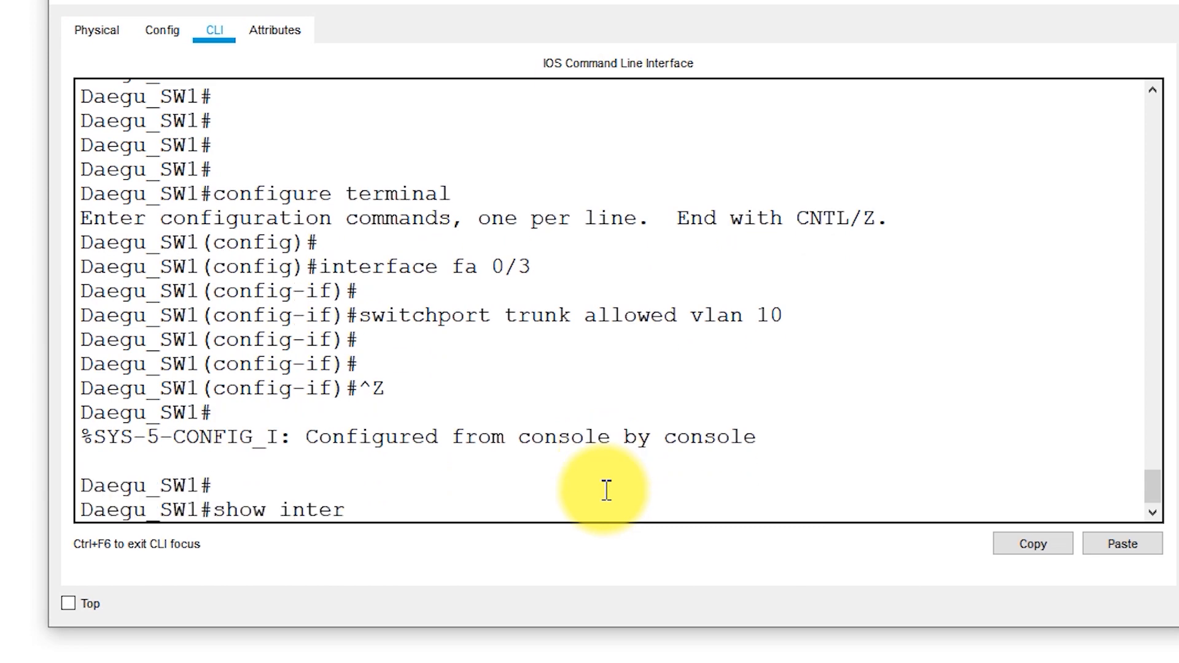
{"action": "type", "text": "face trunk"}
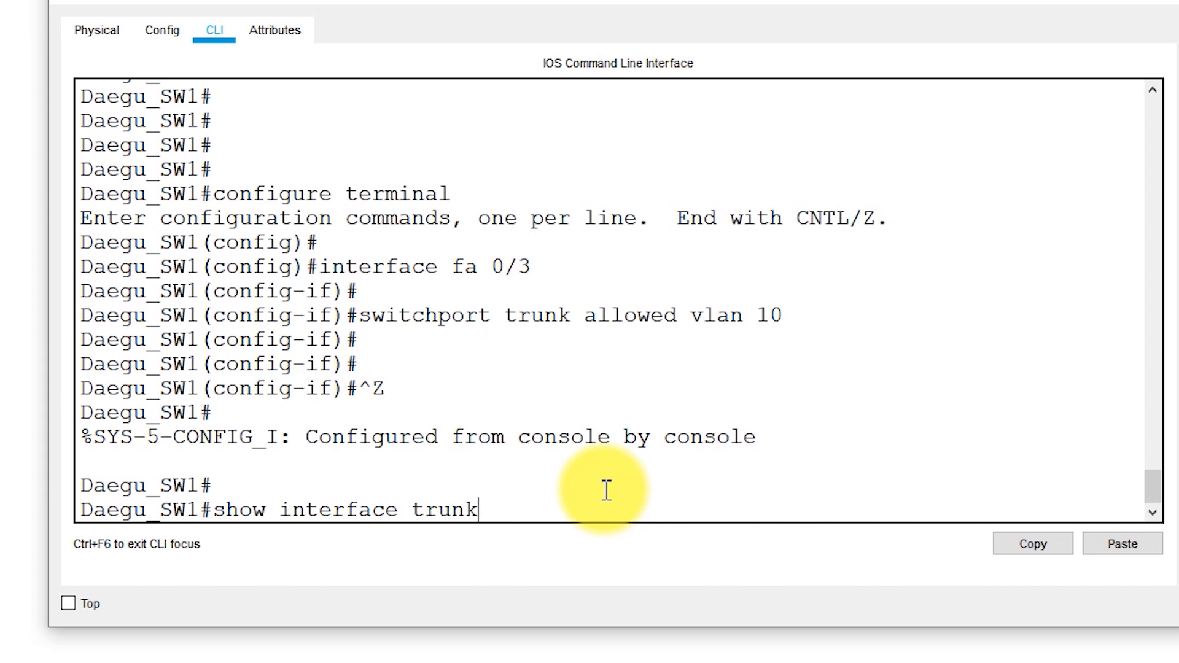
{"action": "key", "text": "Return"}
{"action": "left_click_drag", "start_coordinate": [266, 316], "coordinate": [61, 321]}
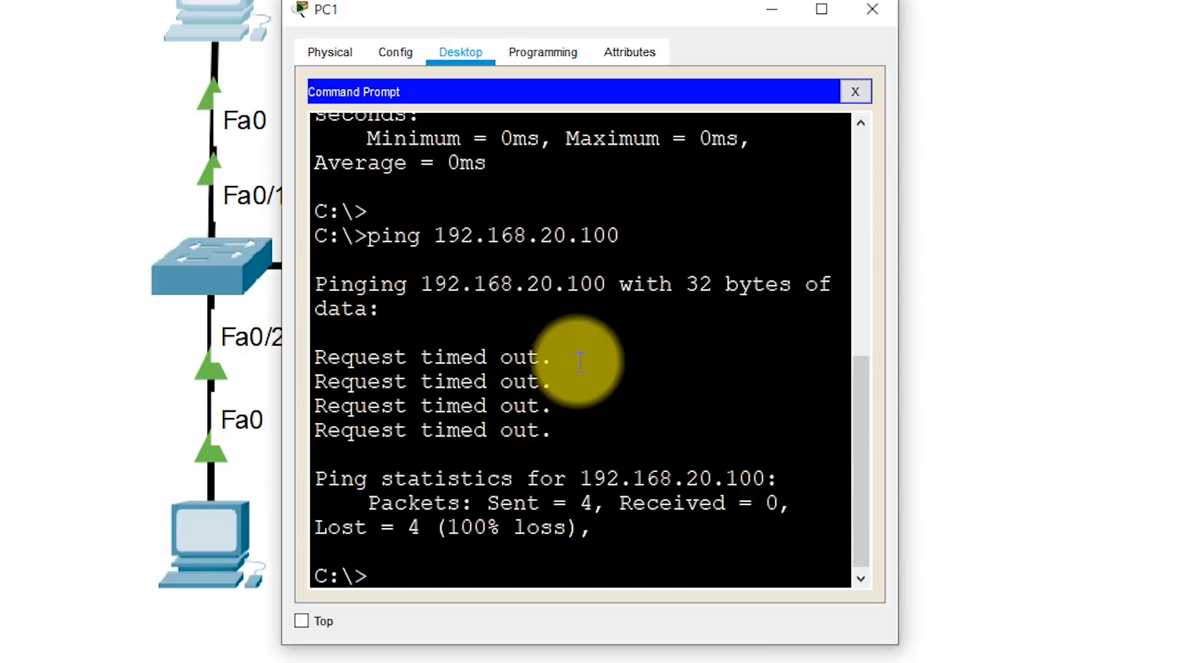
Ping 192.168.10.200 from PC1's command prompt to test VLAN 10 connectivity across the trunk
{"action": "type", "text": "ping 192.168.10"}
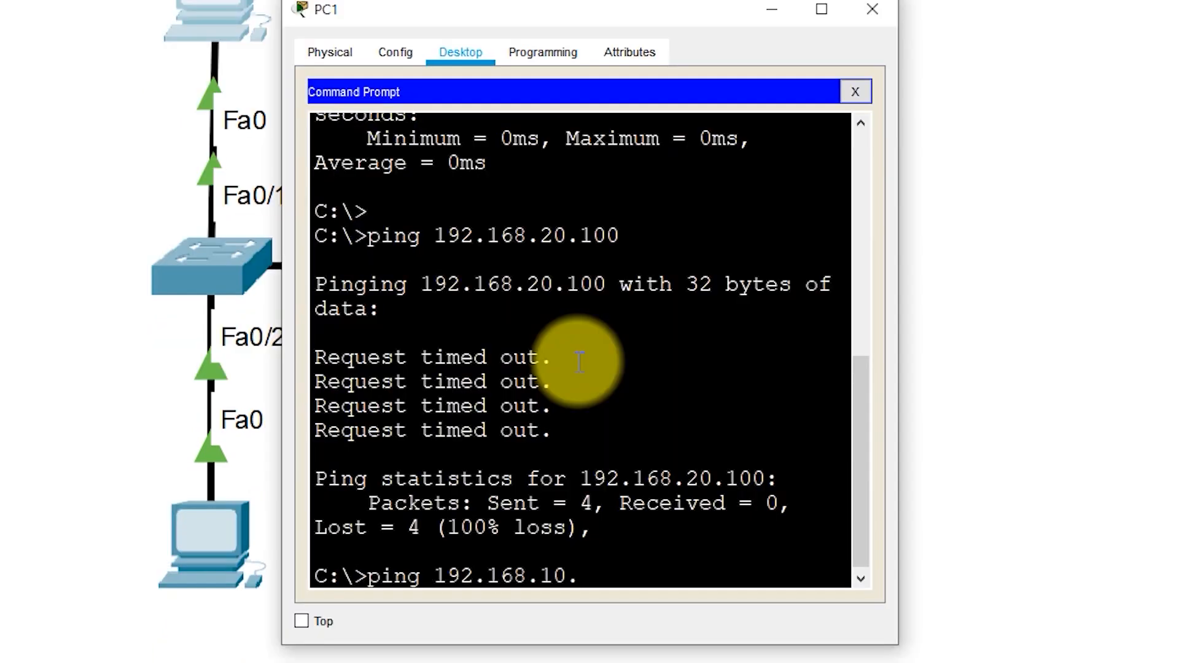
{"action": "type", "text": ".200"}
{"action": "key", "text": "Return"}
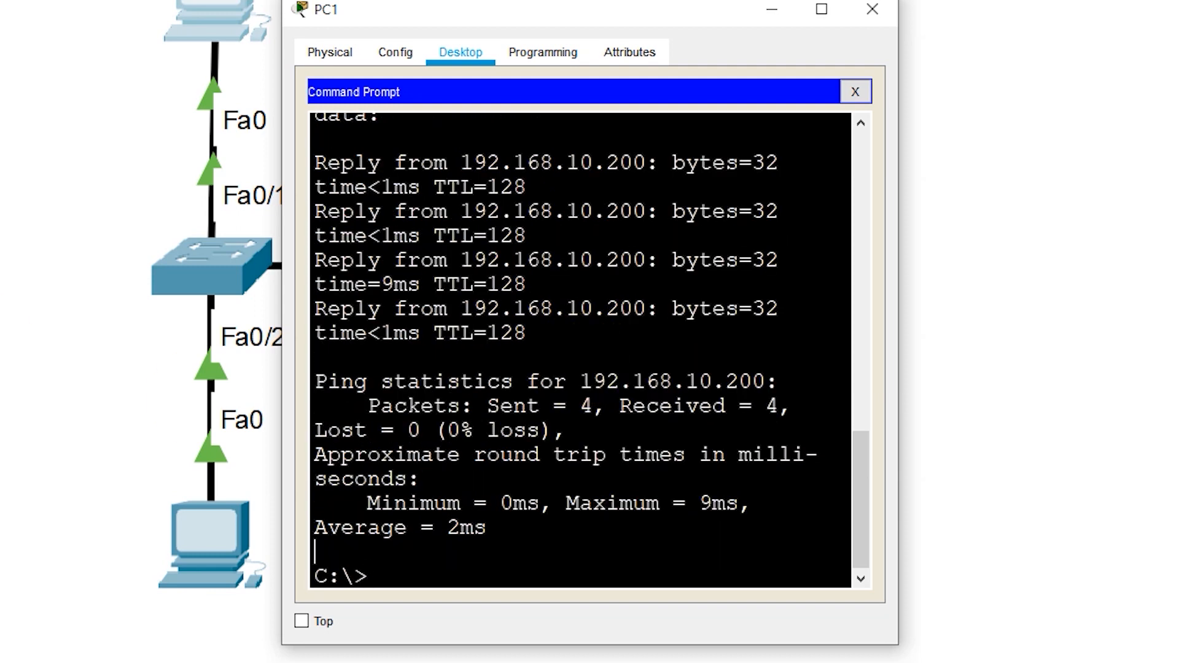
{"action": "left_click", "coordinate": [52, 338]}
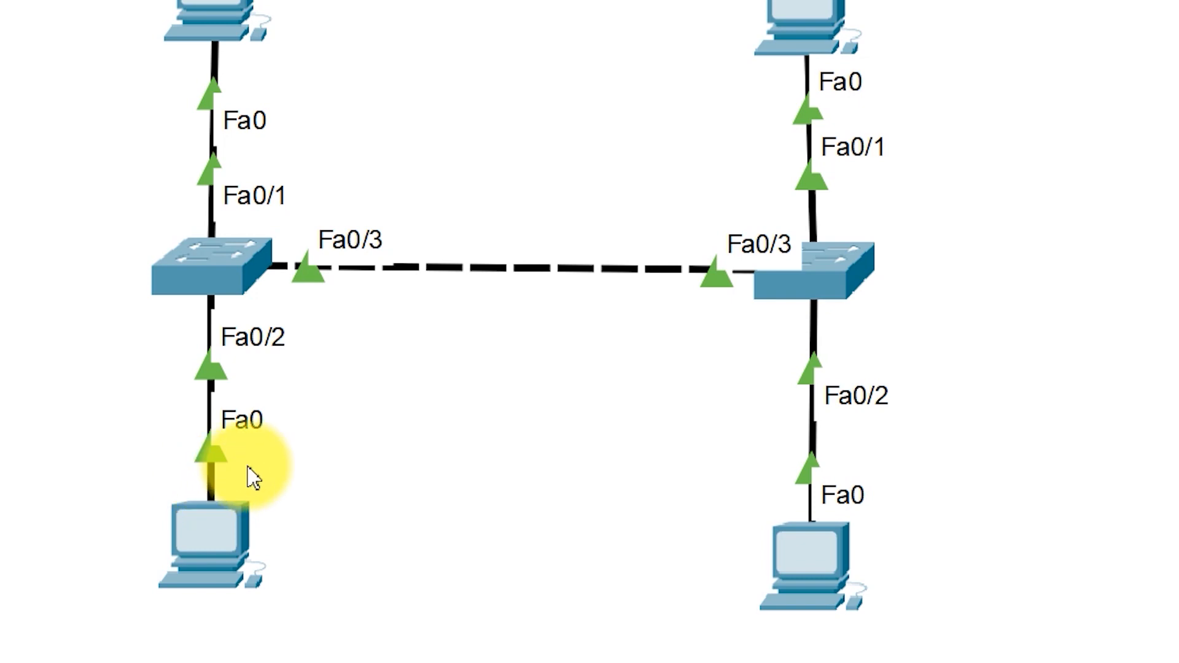
Ping 192.168.20.200 from PC0's command prompt to test VLAN 20 connectivity across the trunk
{"action": "left_click", "coordinate": [203, 539]}
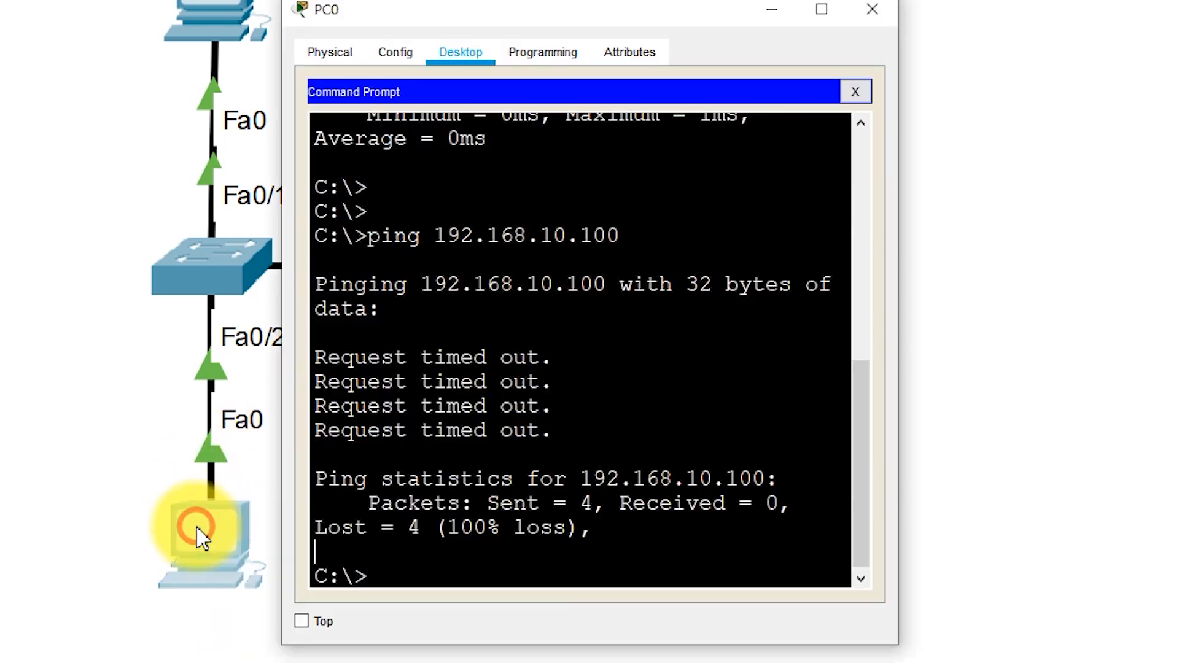
{"action": "type", "text": "ping "}
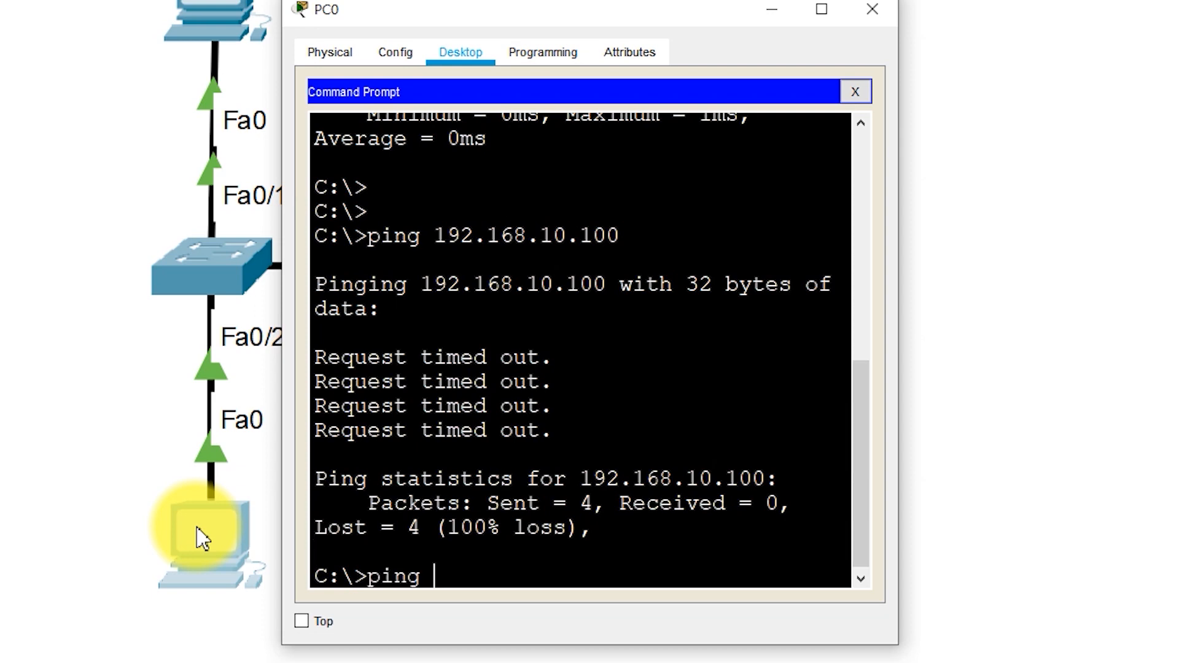
{"action": "type", "text": "192.168.2"}
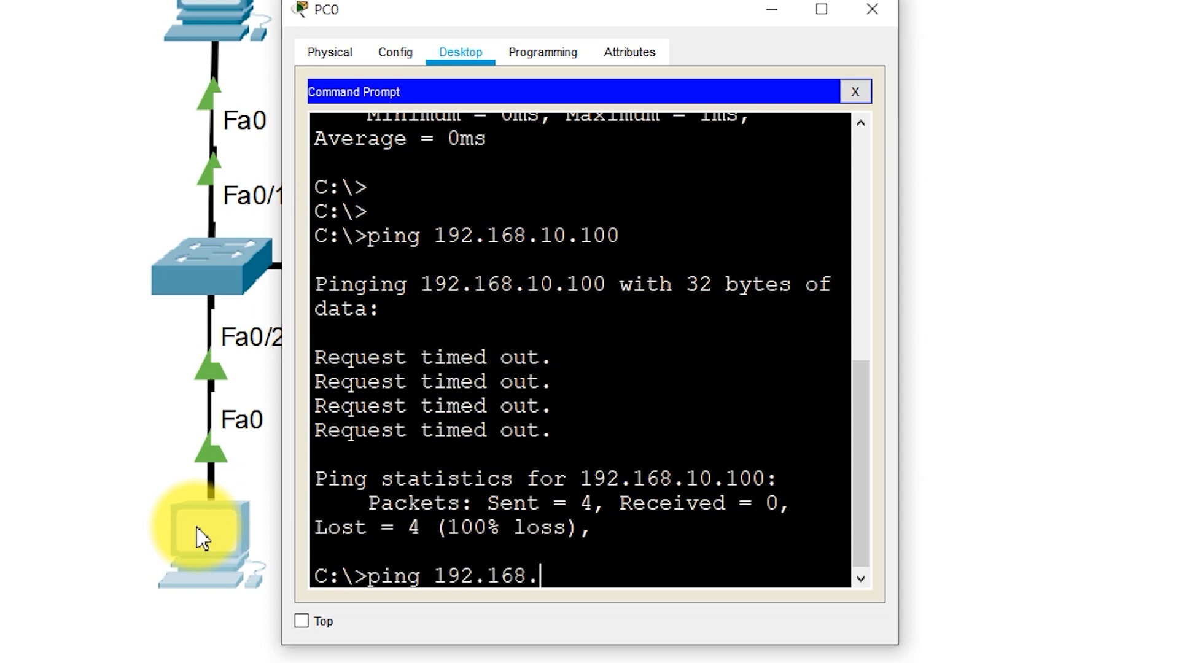
{"action": "type", "text": "0.200"}
{"action": "key", "text": "Return"}
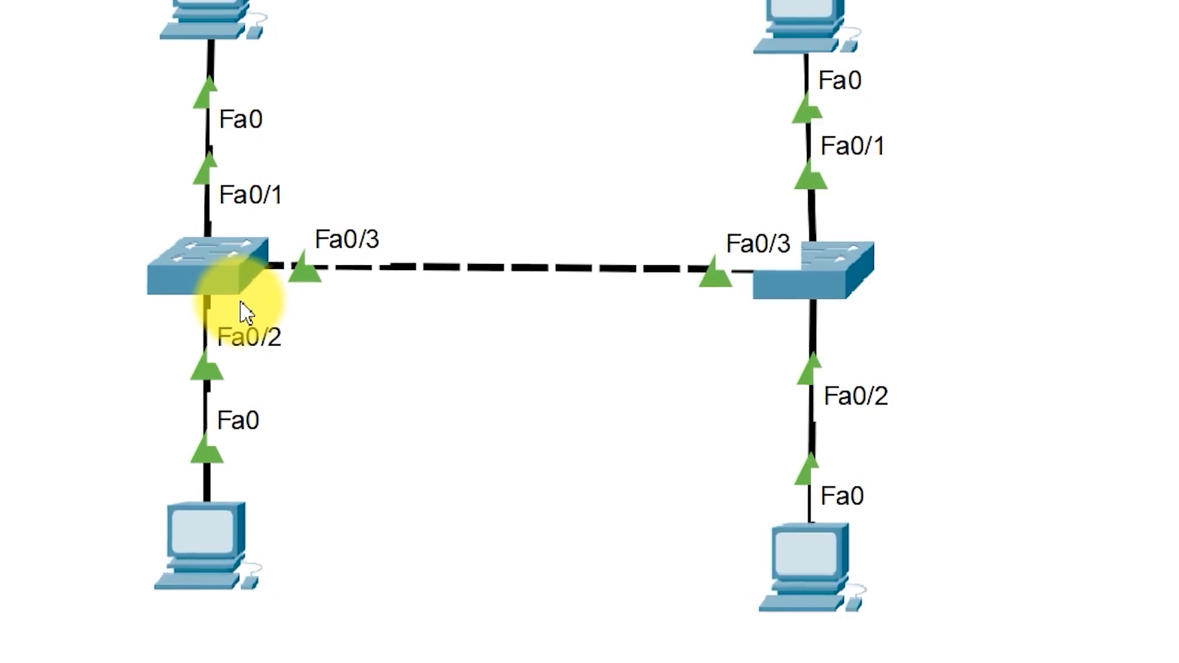
Set the allowed VLANs on Daegu_SW1's trunk interface fa0/3 to 10,20
{"action": "left_click", "coordinate": [232, 270]}
{"action": "key", "text": "Return"}
{"action": "key", "text": "Return"}
{"action": "key", "text": "Return"}
{"action": "key", "text": "Return"}
{"action": "key", "text": "Return"}
{"action": "key", "text": "Return"}
{"action": "key", "text": "Return"}
{"action": "key", "text": "Return"}
{"action": "key", "text": "Return"}
{"action": "key", "text": "Return"}
{"action": "key", "text": "Return"}
{"action": "key", "text": "Return"}
{"action": "key", "text": "Return"}
{"action": "key", "text": "Return"}
{"action": "key", "text": "Return"}
{"action": "key", "text": "Return"}
{"action": "key", "text": "Return"}
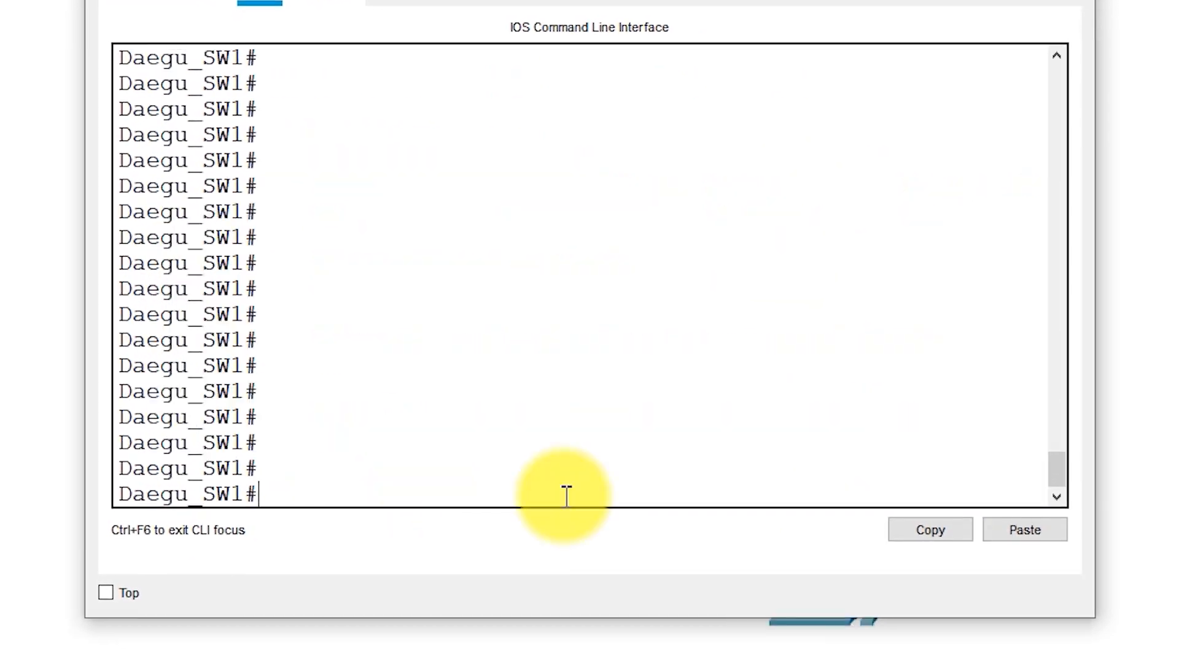
{"action": "type", "text": "configure terminal"}
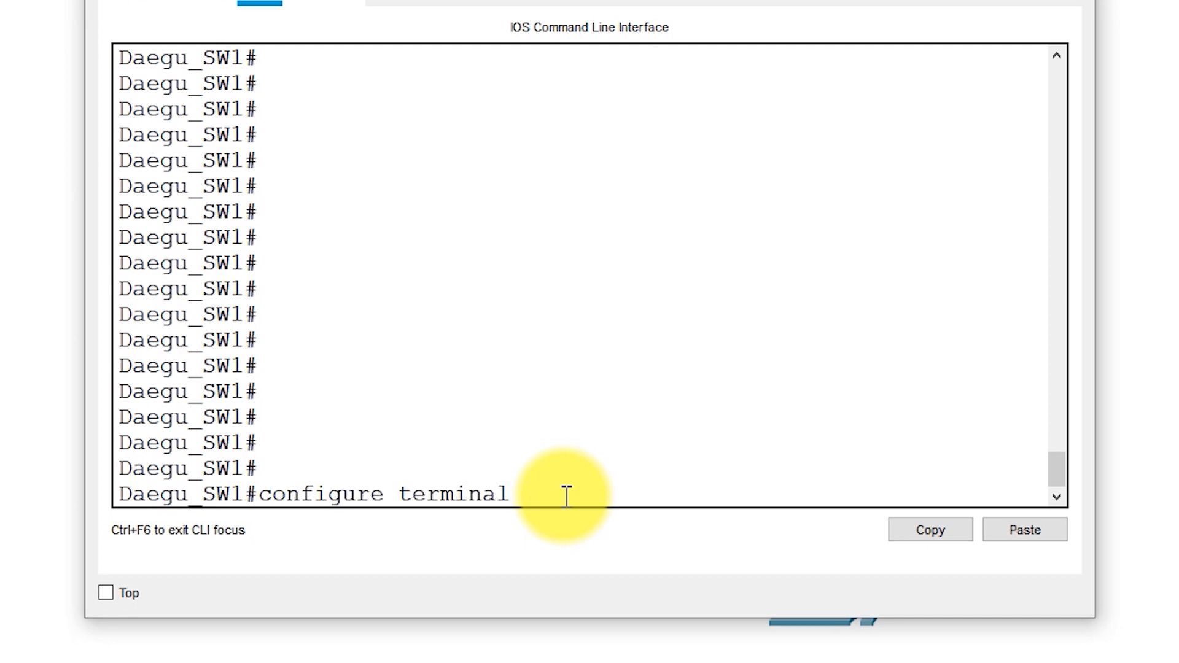
{"action": "key", "text": "Return"}
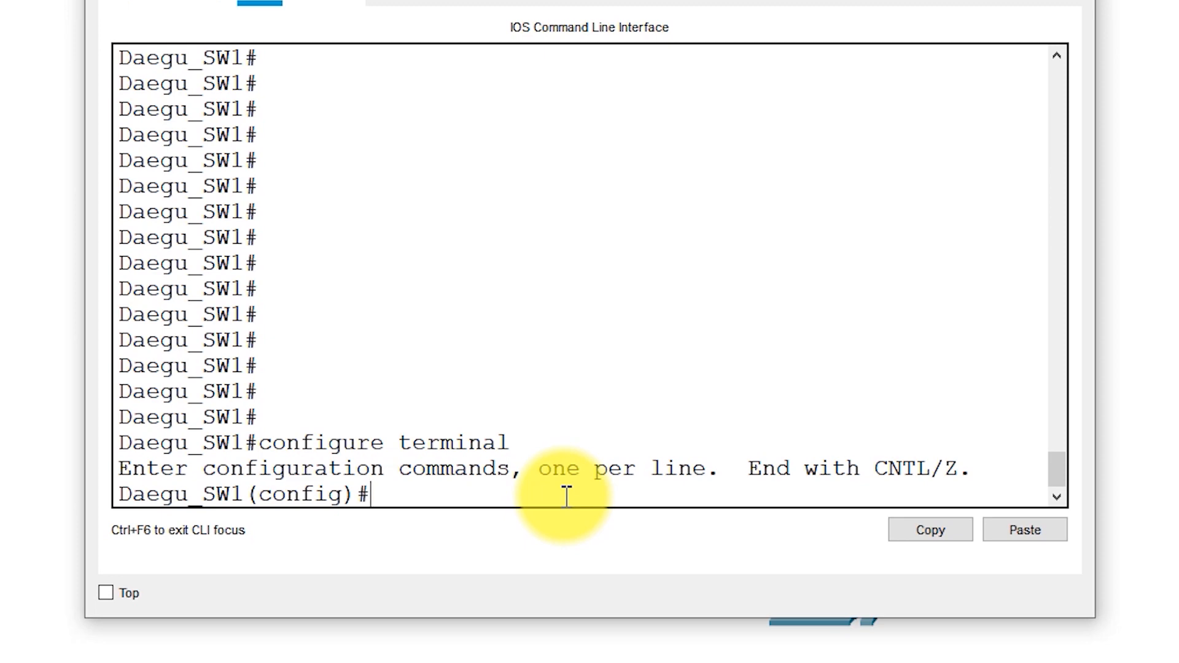
{"action": "type", "text": "interface"}
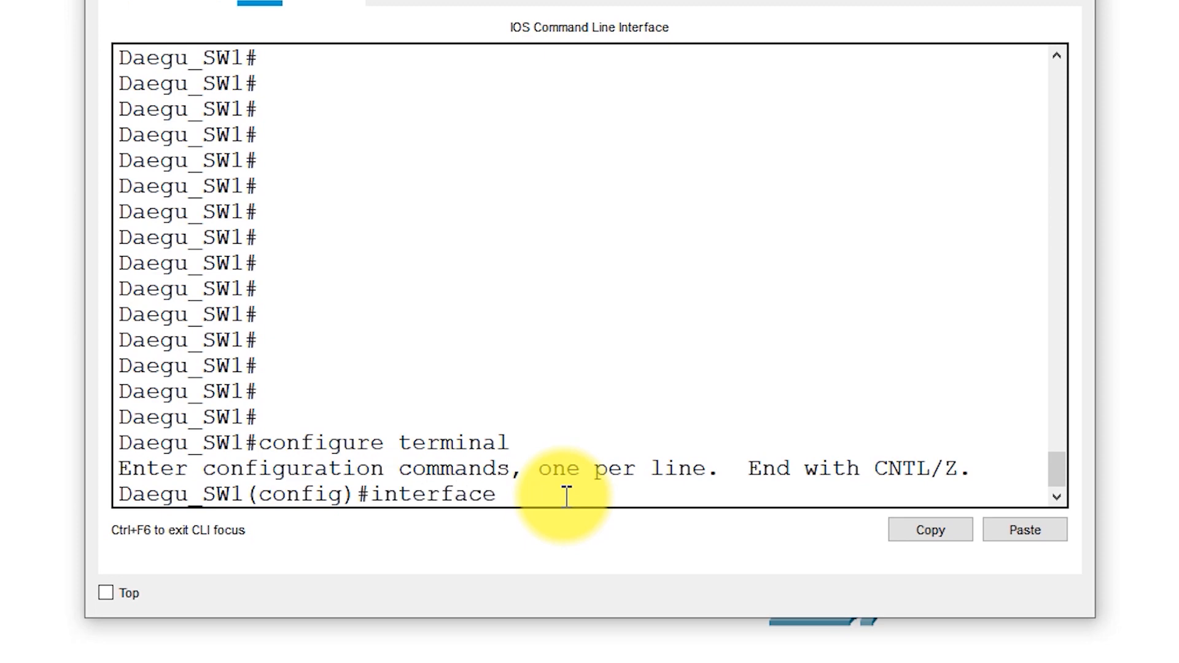
{"action": "type", "text": " fa 0/3"}
{"action": "key", "text": "Return"}
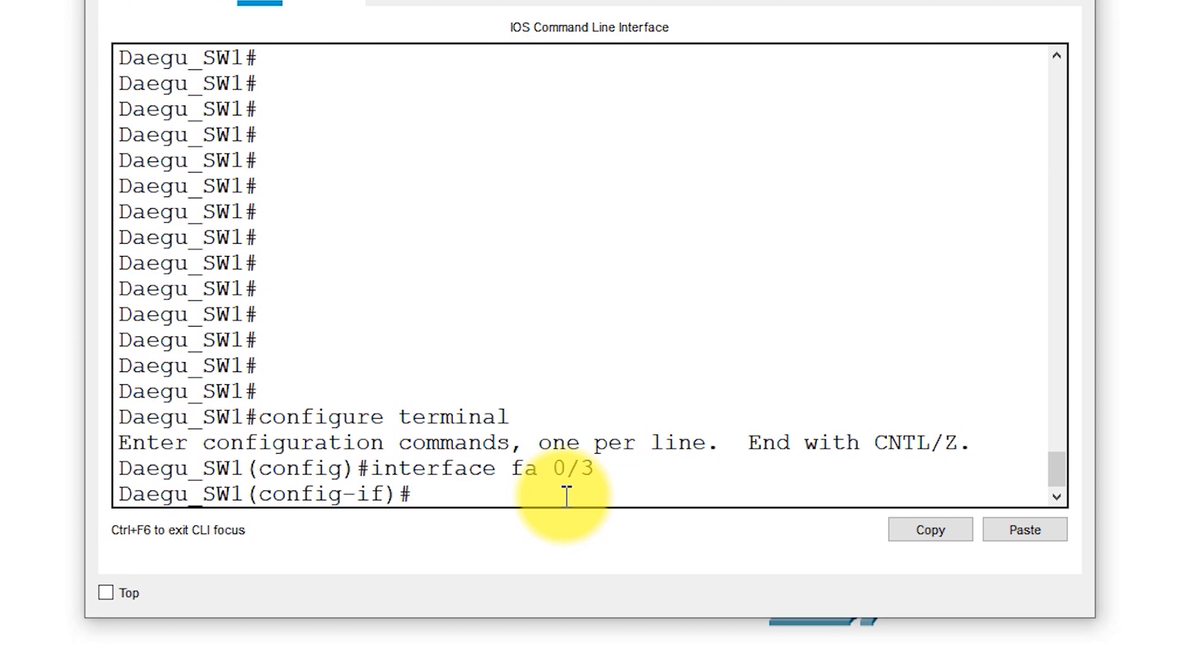
{"action": "type", "text": "switchport trunk allowed vlan "}
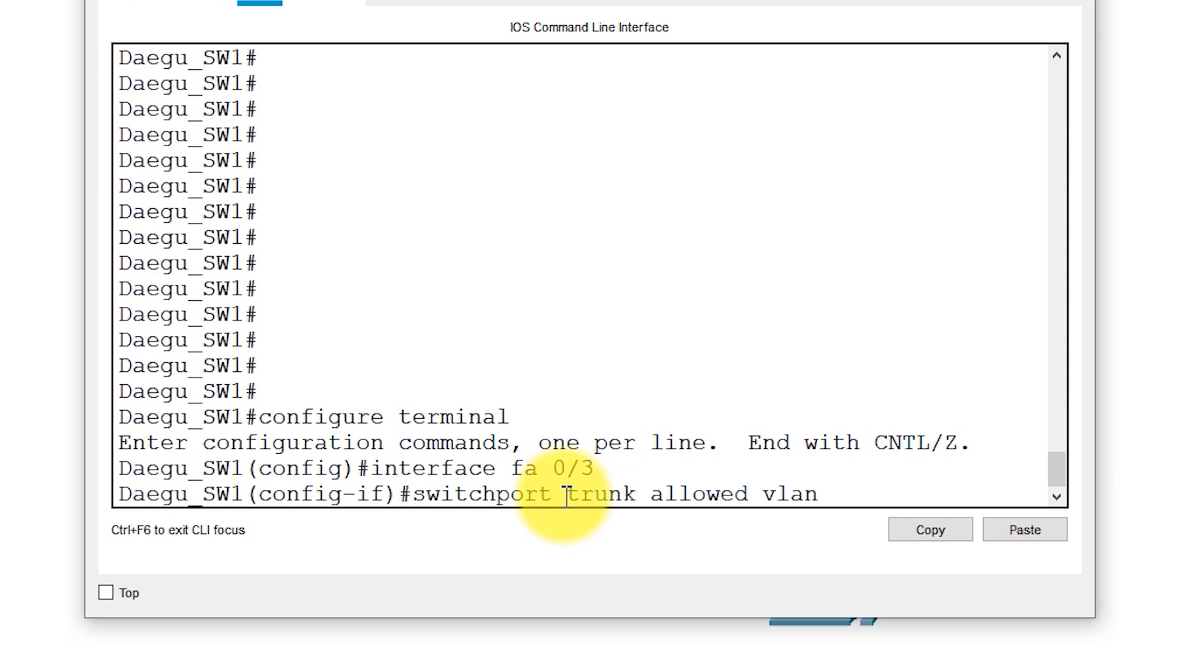
{"action": "type", "text": "10,20"}
{"action": "key", "text": "Return"}
{"action": "key", "text": "Return"}
{"action": "key", "text": "Return"}
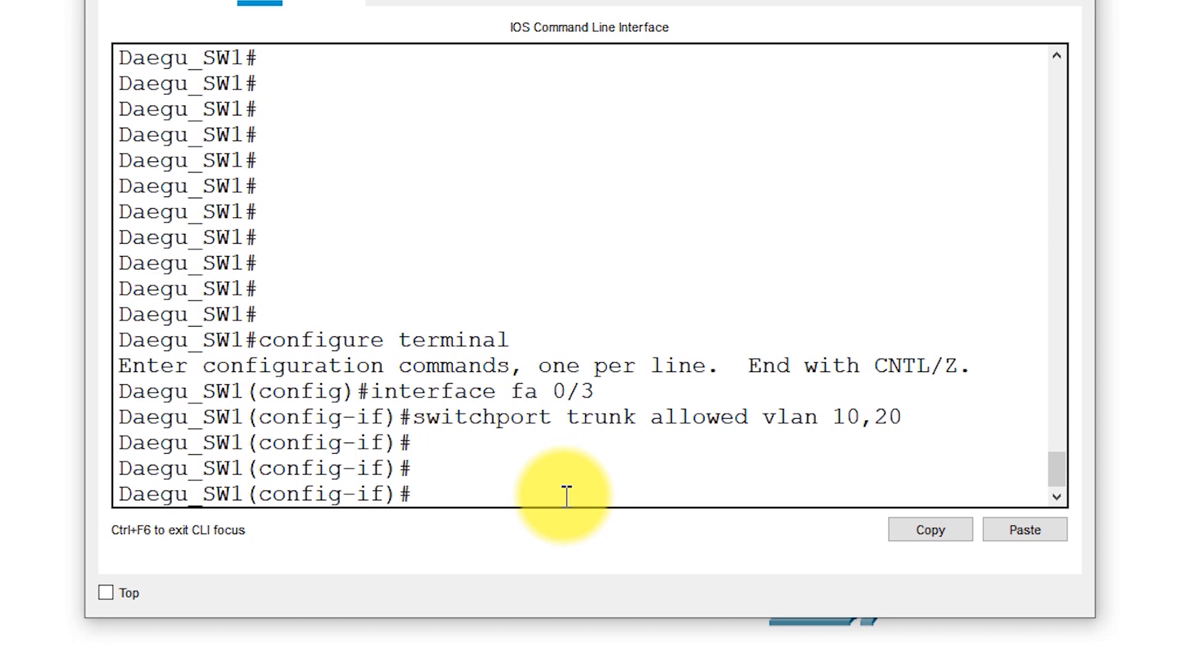
Return Daegu_SW1 to privileged mode and review fa0/3's updated allowed VLAN list with show interface trunk
{"action": "key", "text": "ctrl+z"}
{"action": "key", "text": "Return"}
{"action": "key", "text": "Return"}
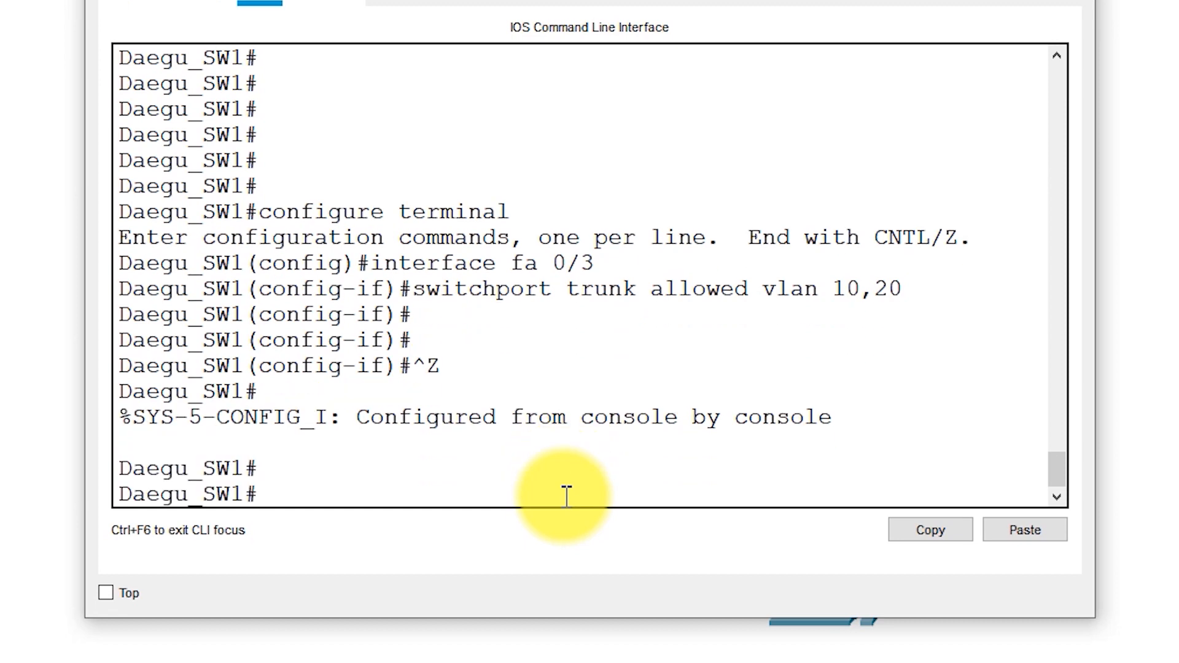
{"action": "type", "text": "show interface trunk"}
{"action": "key", "text": "Return"}
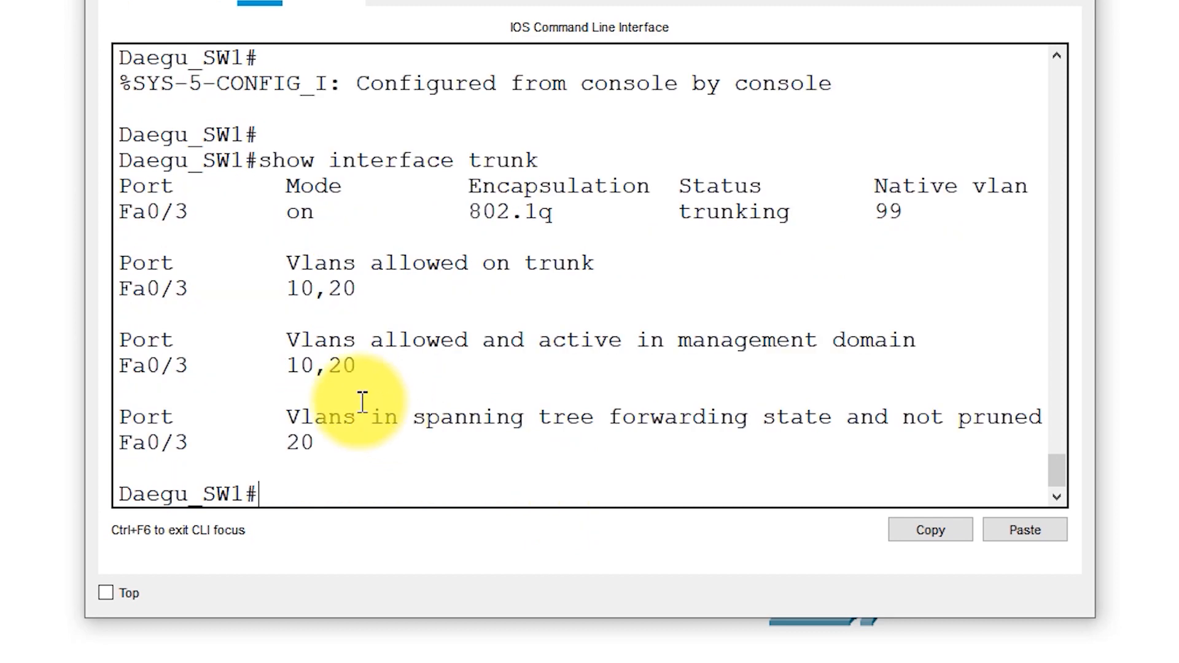
{"action": "left_click_drag", "start_coordinate": [176, 289], "coordinate": [389, 292]}
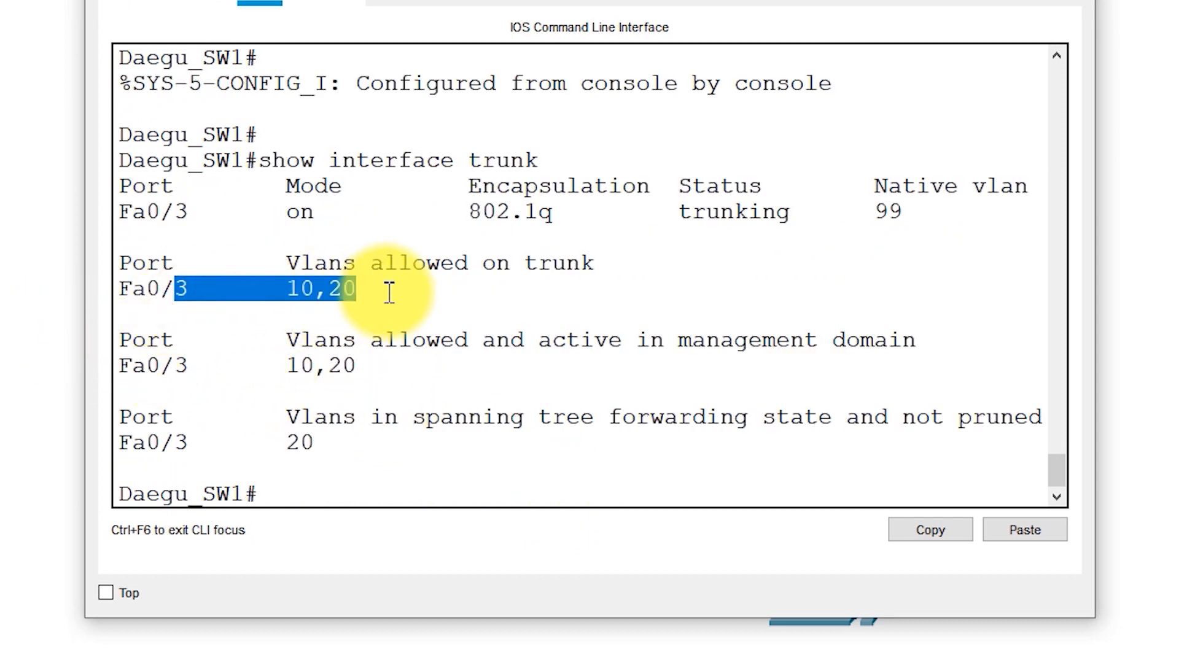
{"action": "left_click", "coordinate": [292, 271]}
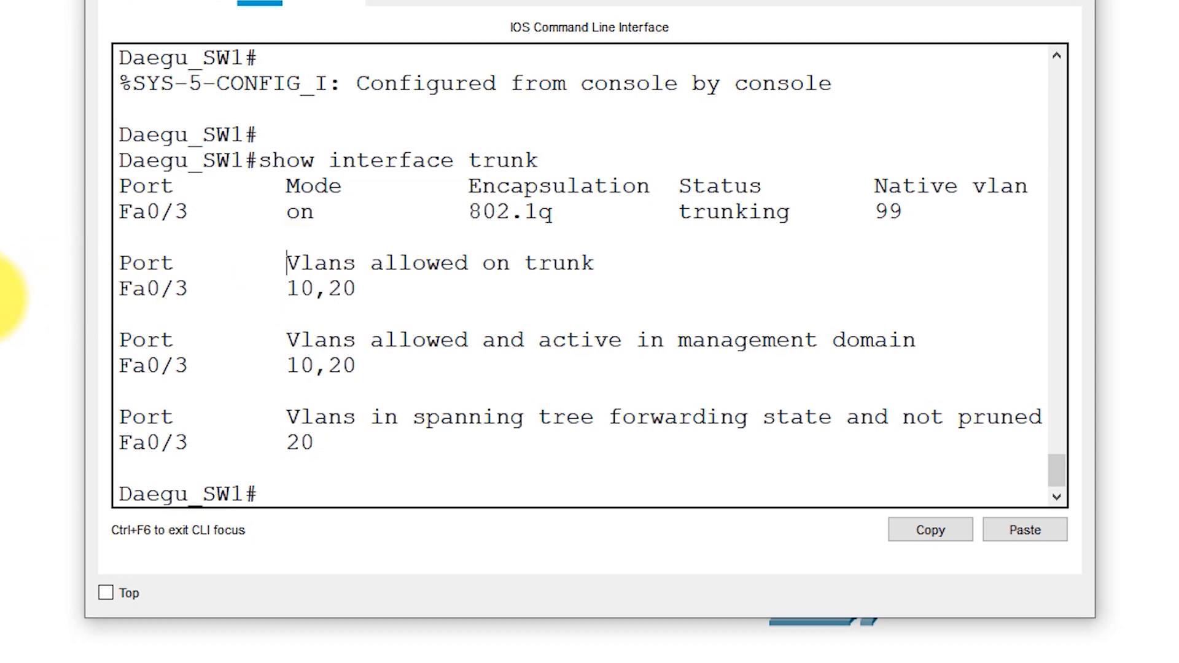
{"action": "left_click", "coordinate": [1, 298]}
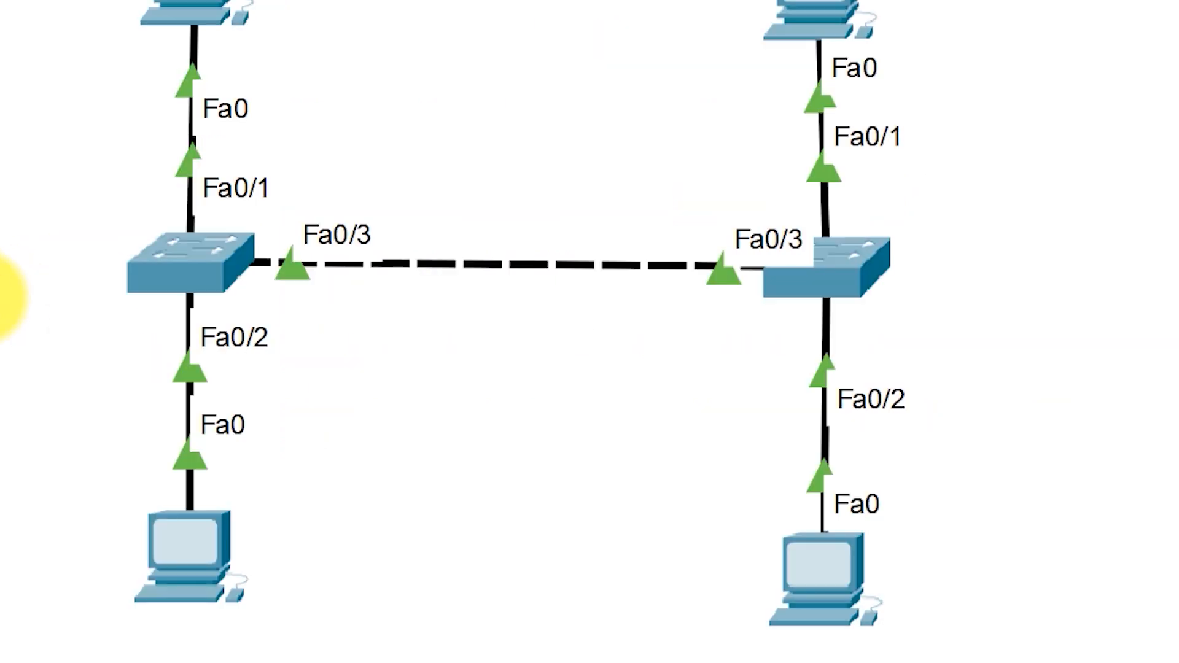
Repeat the ping from PC0 to 192.168.20.200 to retest VLAN 20 across the trunk
{"action": "left_click", "coordinate": [210, 532]}
{"action": "left_click", "coordinate": [490, 579]}
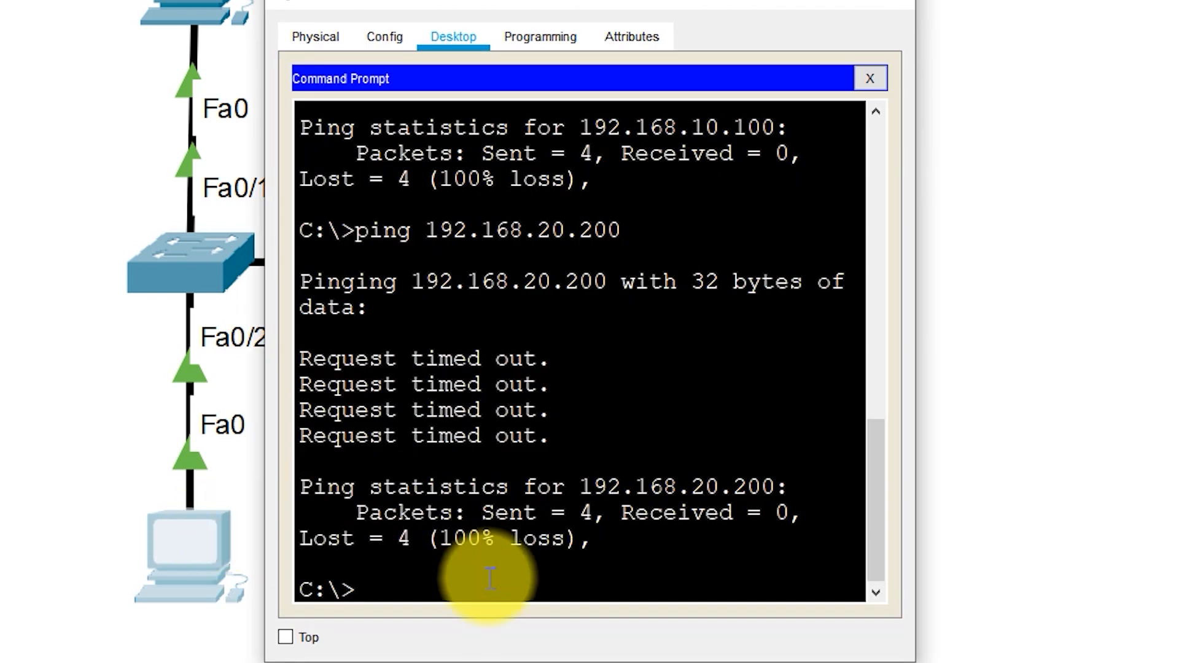
{"action": "type", "text": "ping 192.168."}
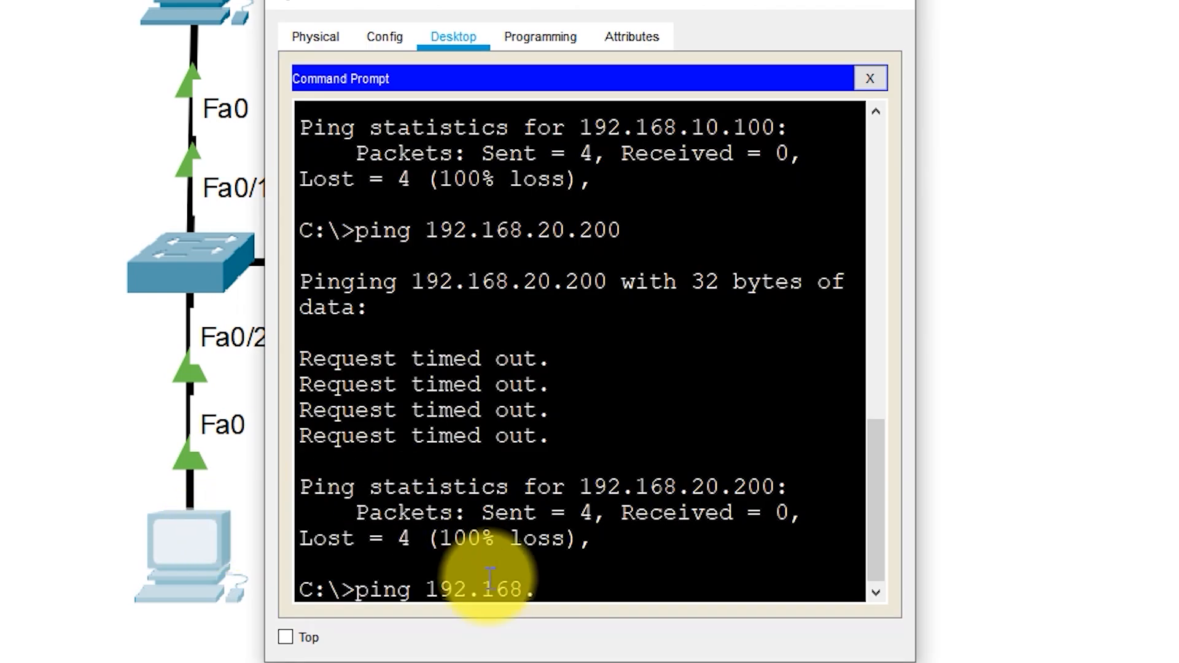
{"action": "type", "text": "20.2000"}
{"action": "key", "text": "BackSpace"}
{"action": "key", "text": "Return"}
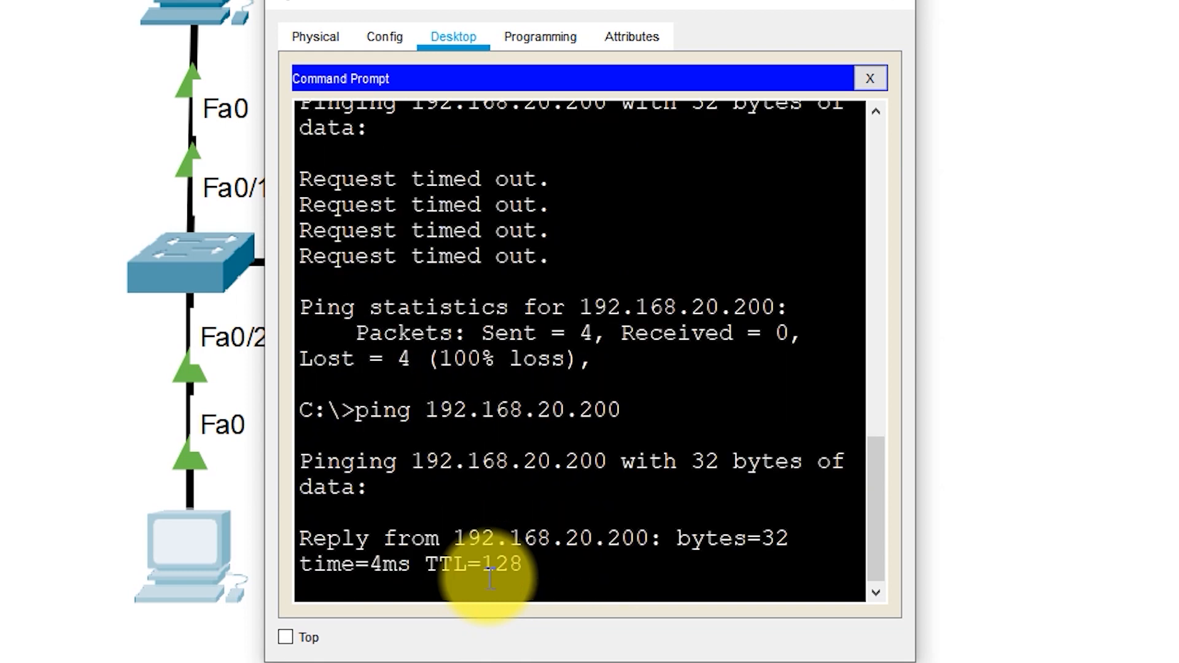